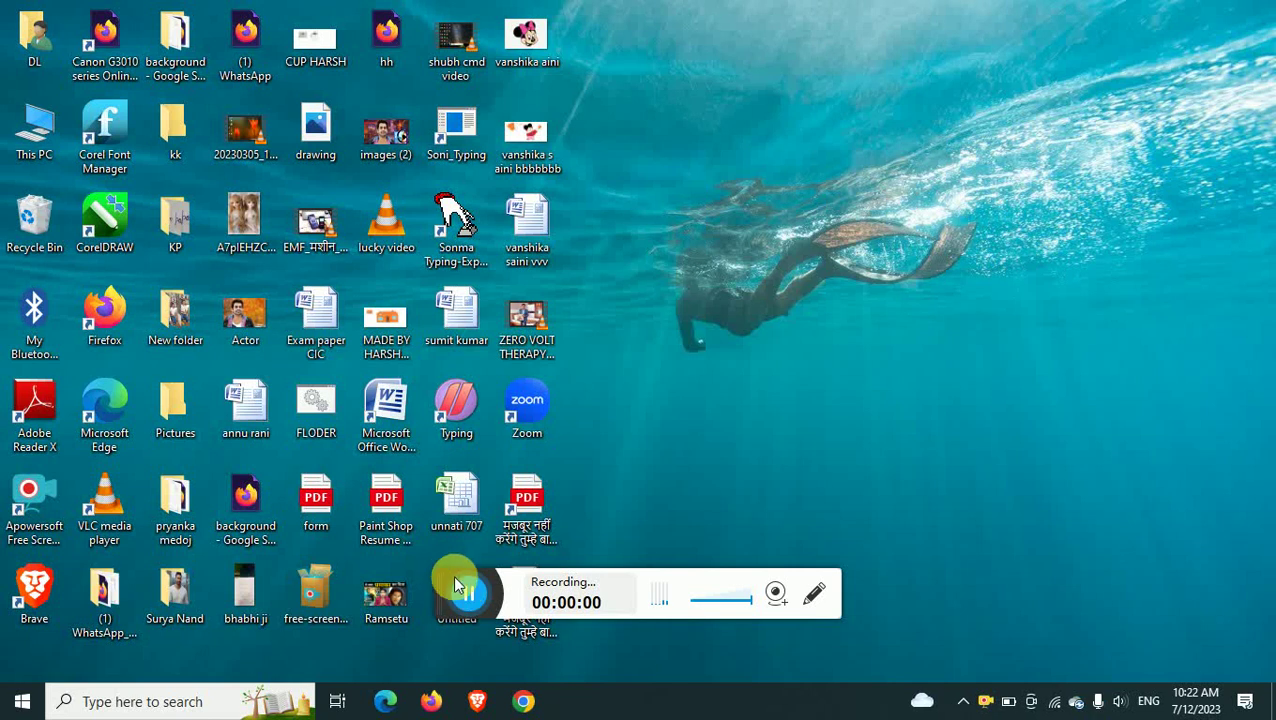
# Step: Launch Microsoft Office Excel 2007 from the Windows search box to get a blank workbook
pyautogui.moveTo(447, 577); pyautogui.dragTo(879, 685)
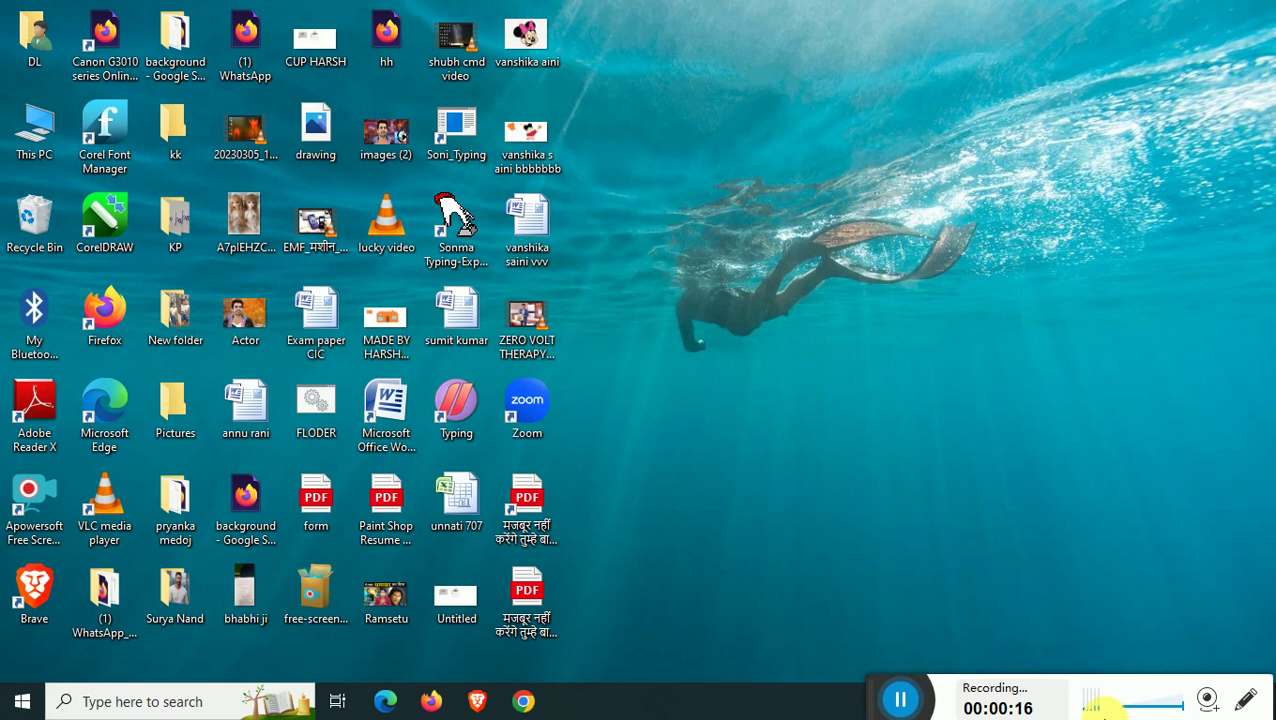
pyautogui.press('super')
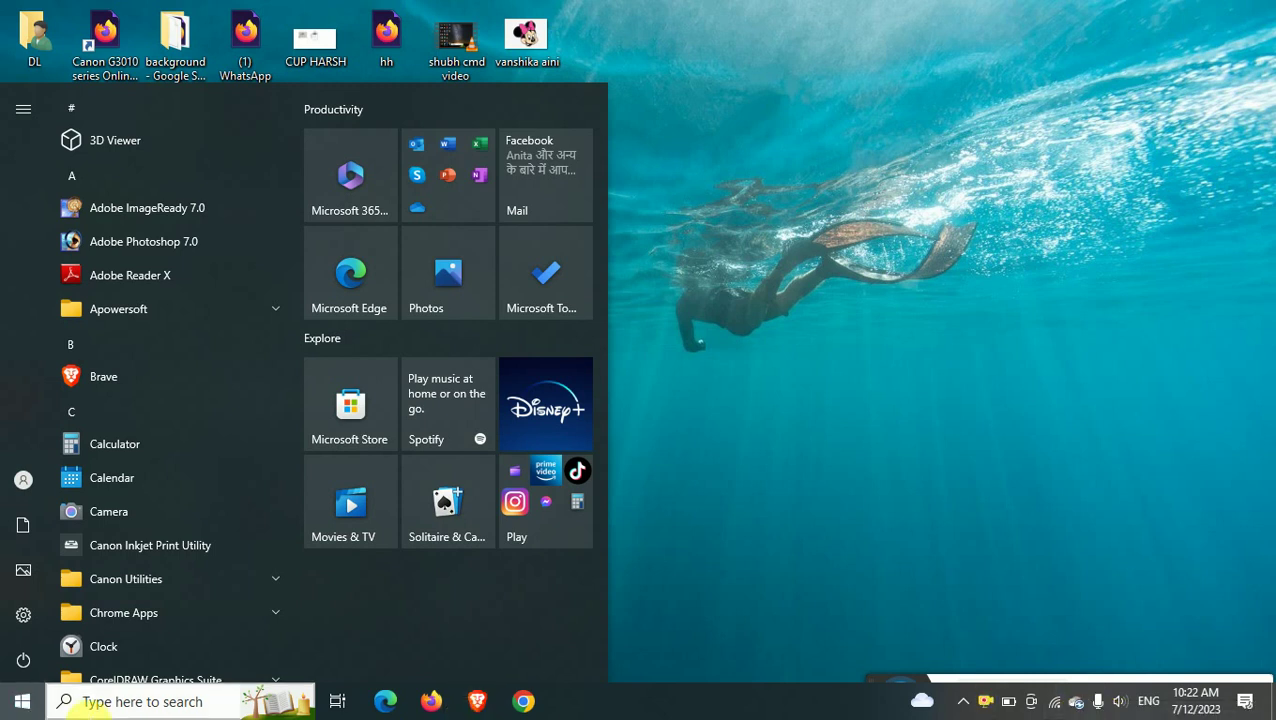
pyautogui.click(100, 701)
pyautogui.click(100, 701)
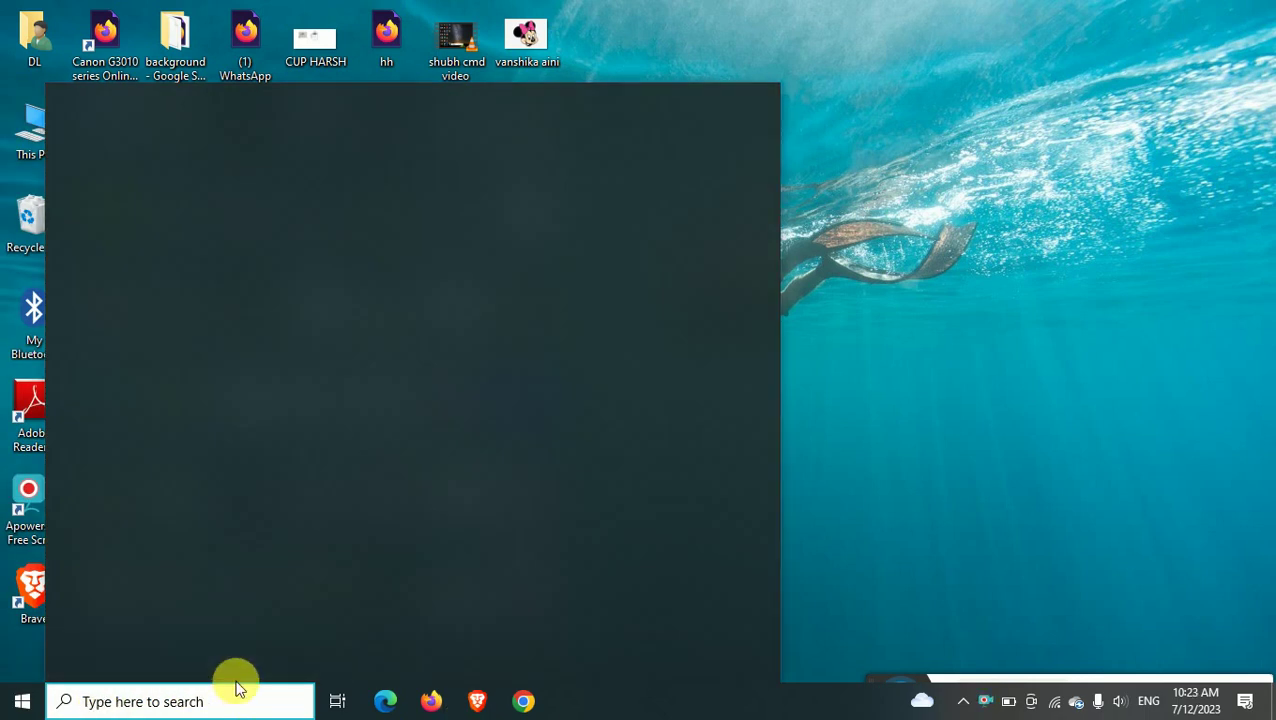
pyautogui.write('excel')
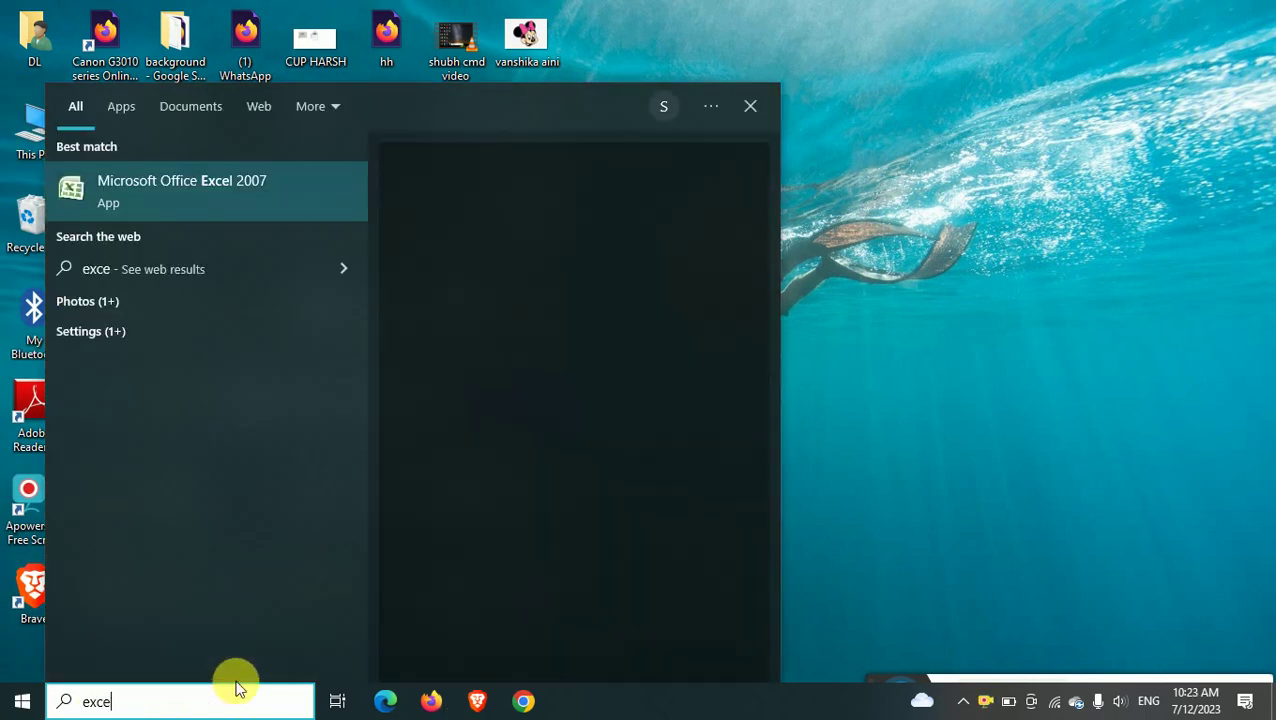
pyautogui.press('Return')
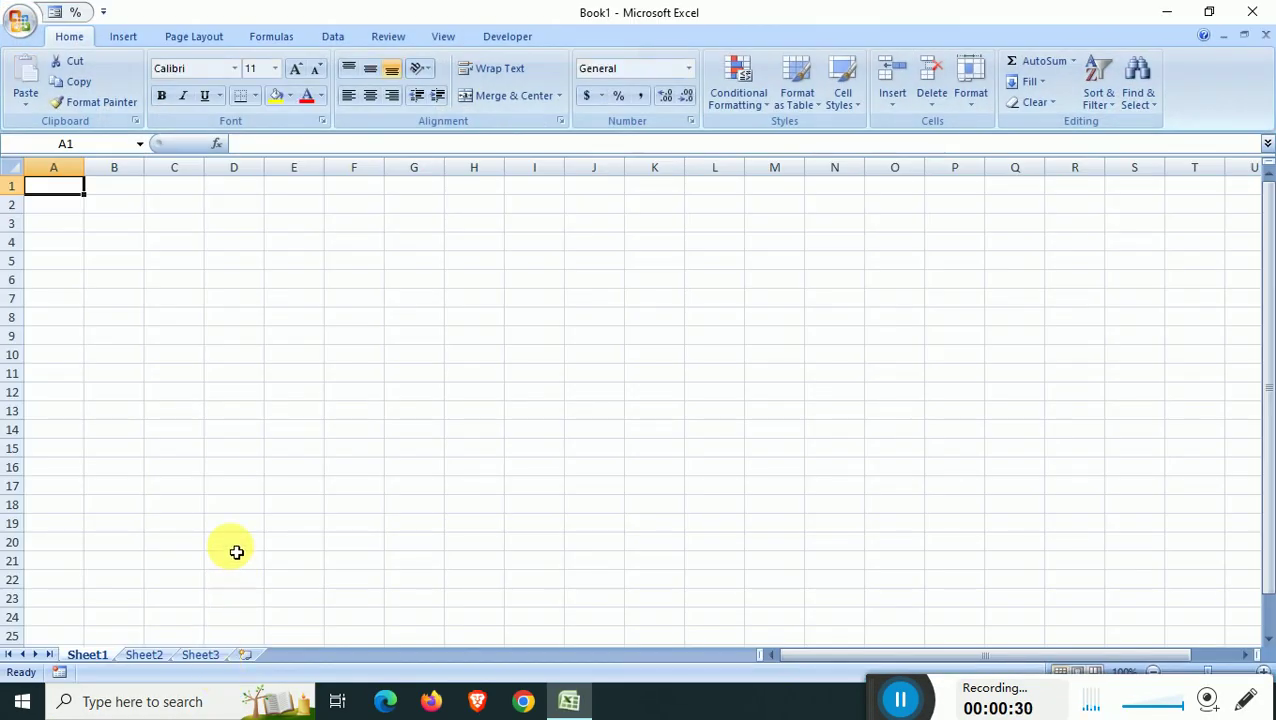
# Step: Merge and centre cells E1:J4 to hold the title
pyautogui.click(108, 314)
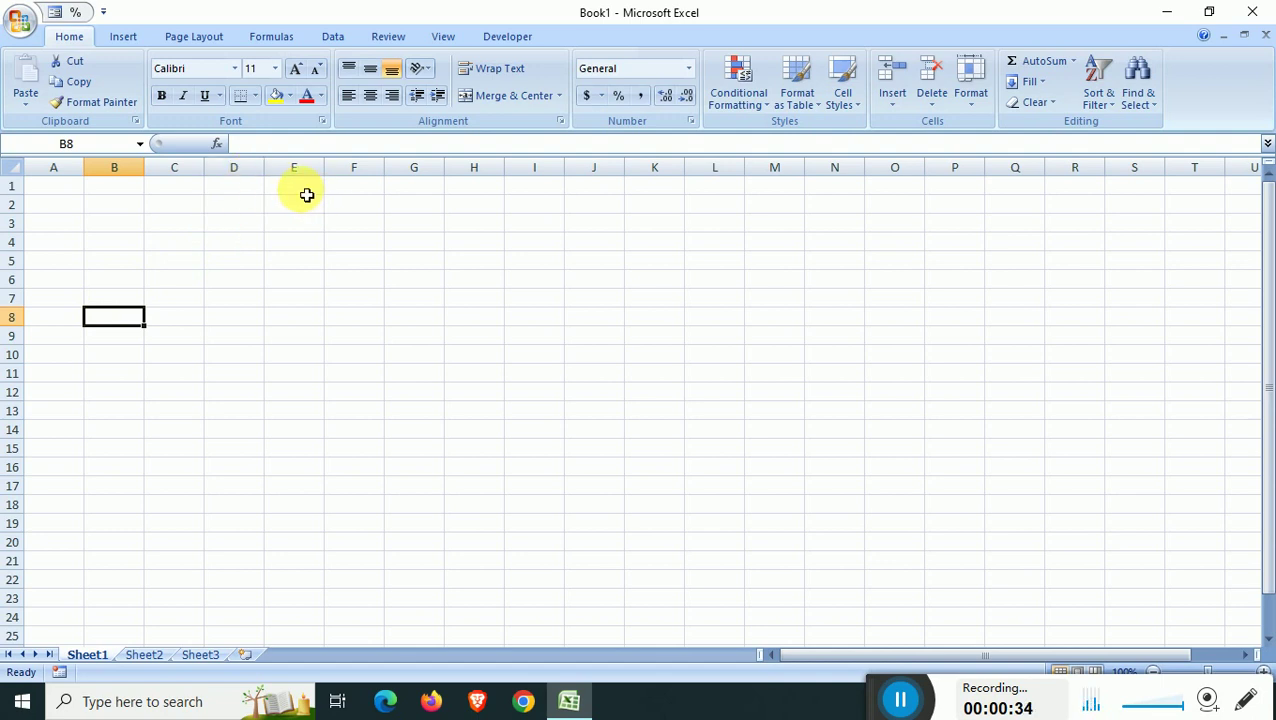
pyautogui.moveTo(303, 191); pyautogui.dragTo(610, 246)
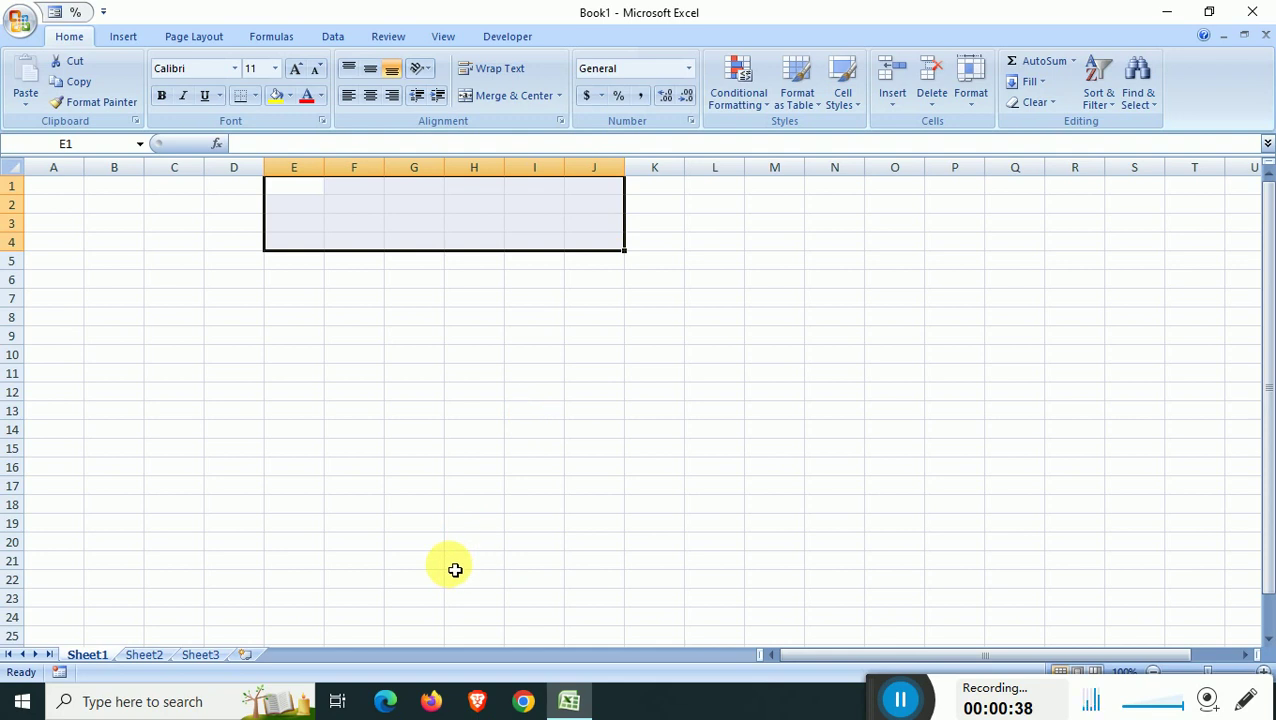
pyautogui.click(522, 95)
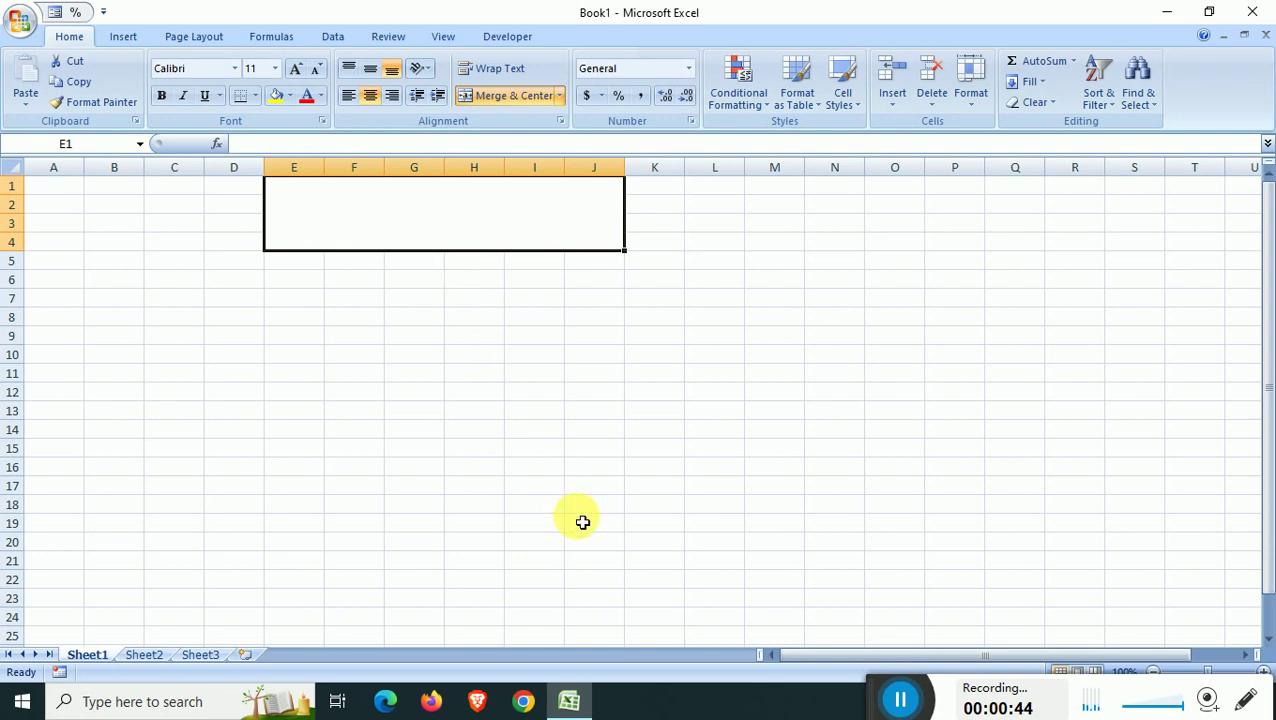
# Step: Type the title ATTENDENC SHEET in capitals into the merged cell
pyautogui.write('a')
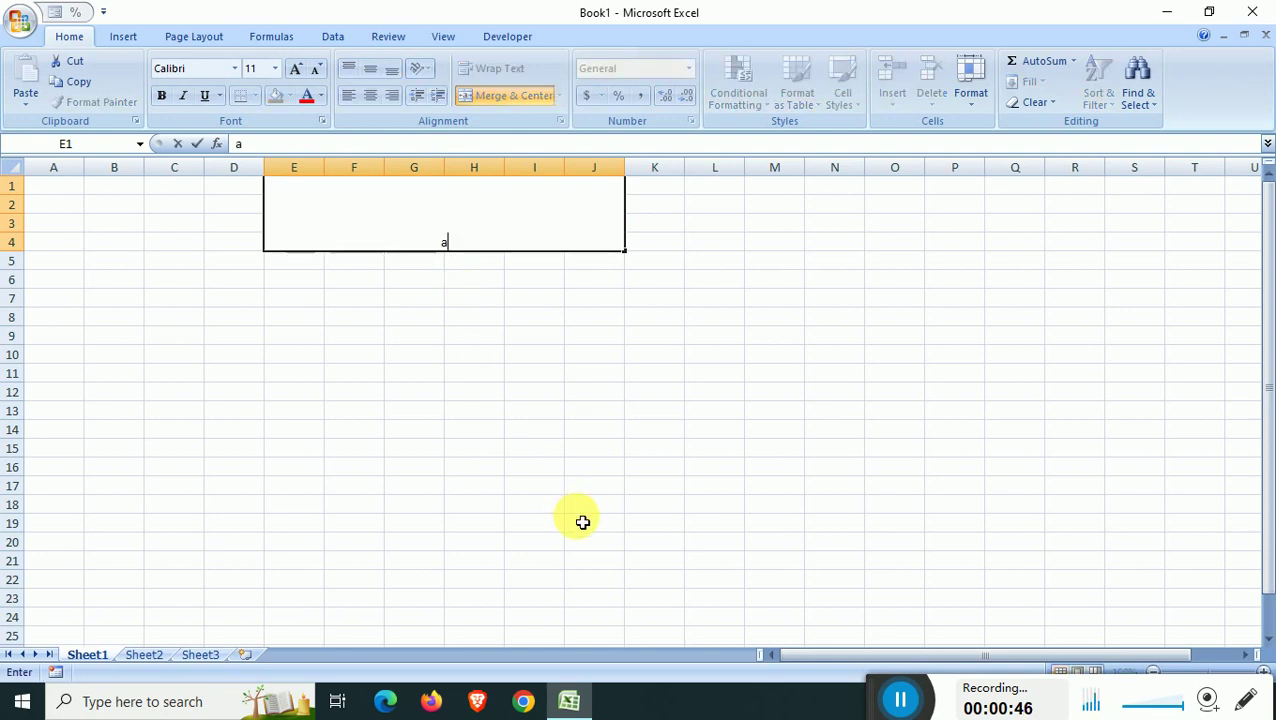
pyautogui.press('capslock')
pyautogui.write('a')
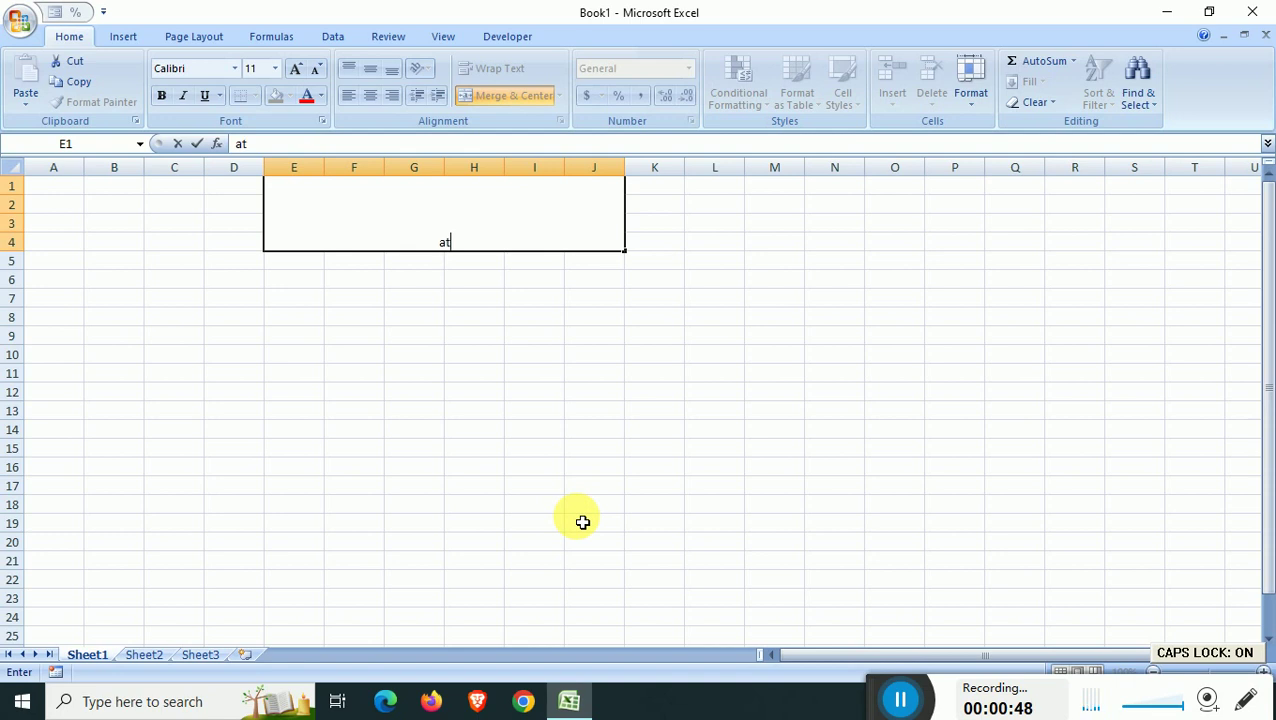
pyautogui.write('t')
pyautogui.press('BackSpace')
pyautogui.press('BackSpace')
pyautogui.press('capslock')
pyautogui.write('TT')
pyautogui.write('EN')
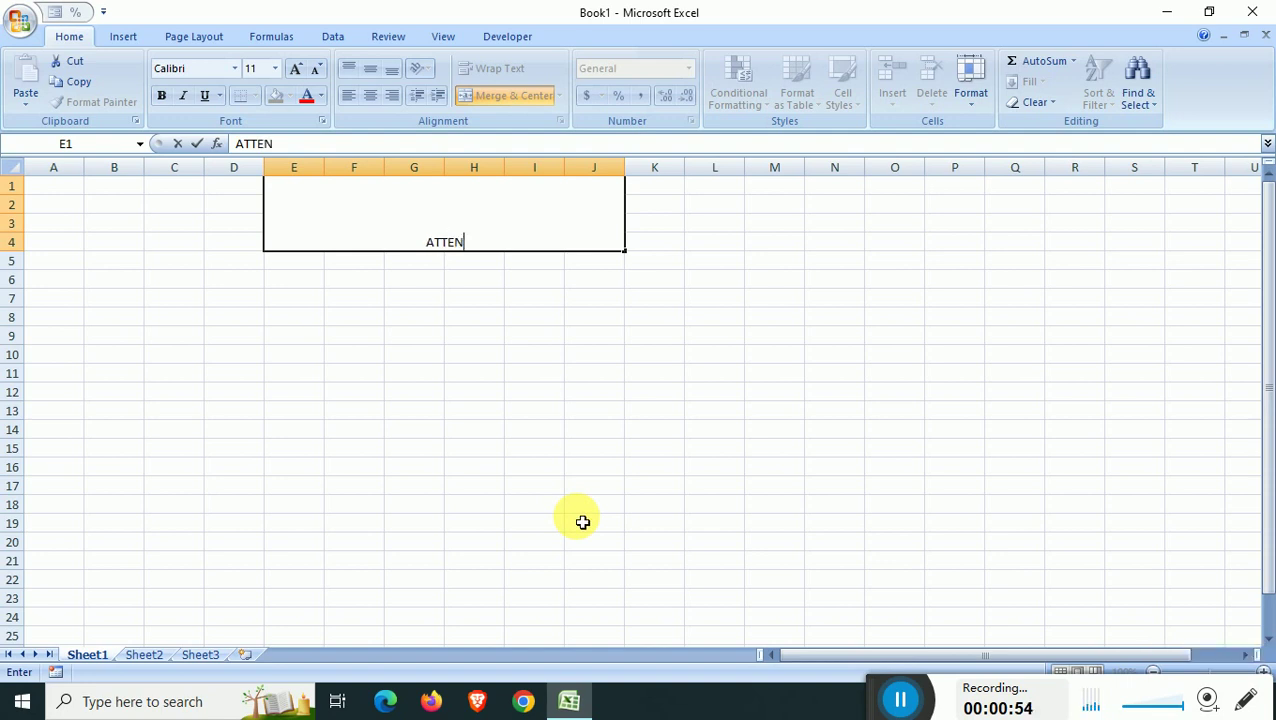
pyautogui.write('DENC')
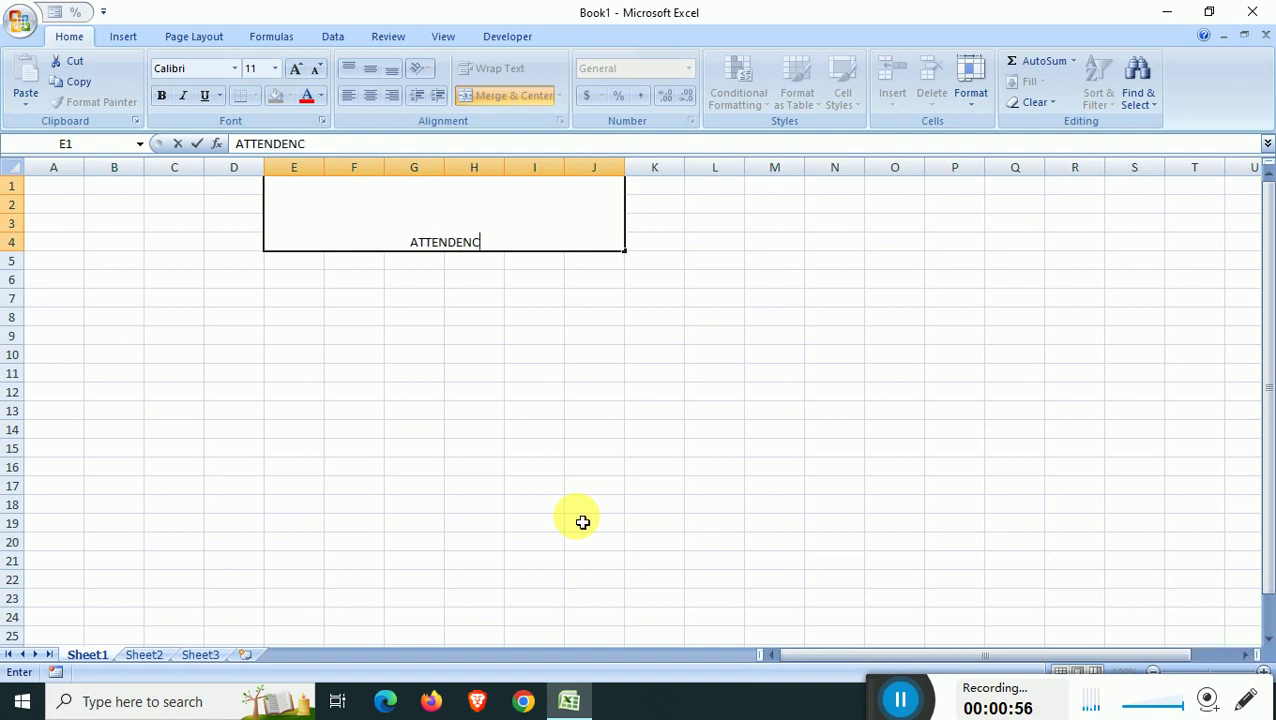
pyautogui.write(' S')
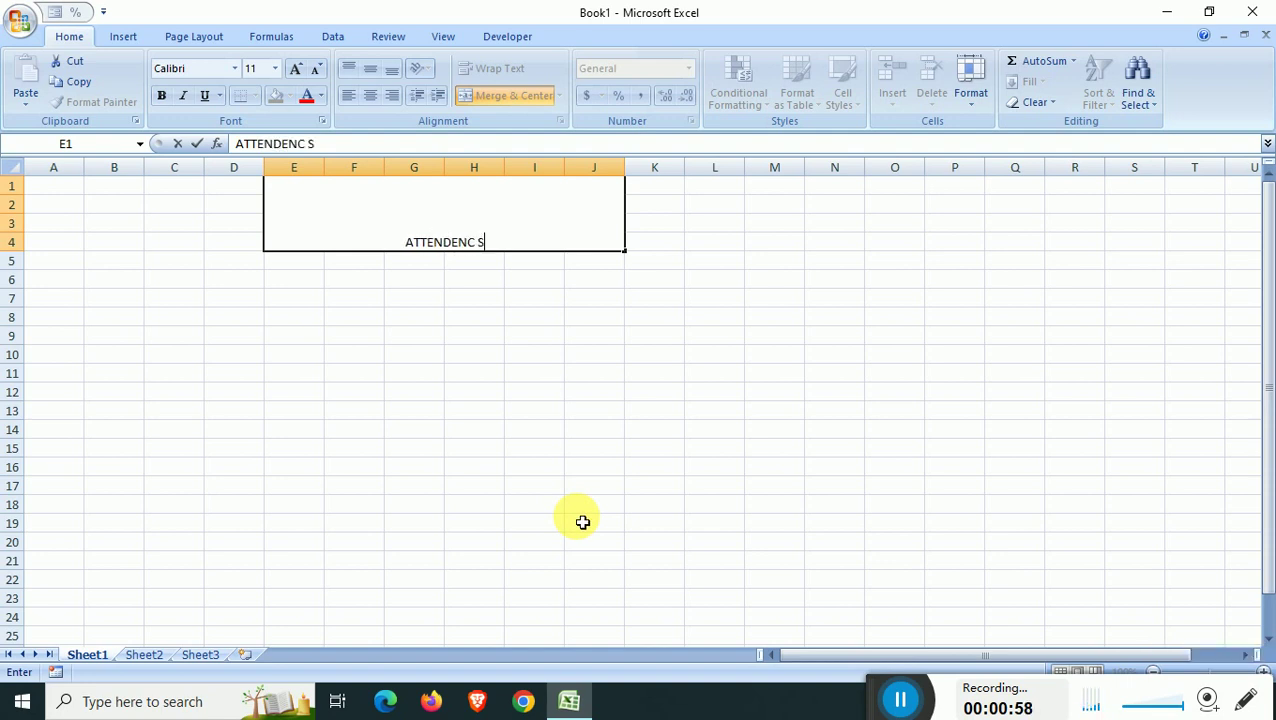
pyautogui.write('HEE')
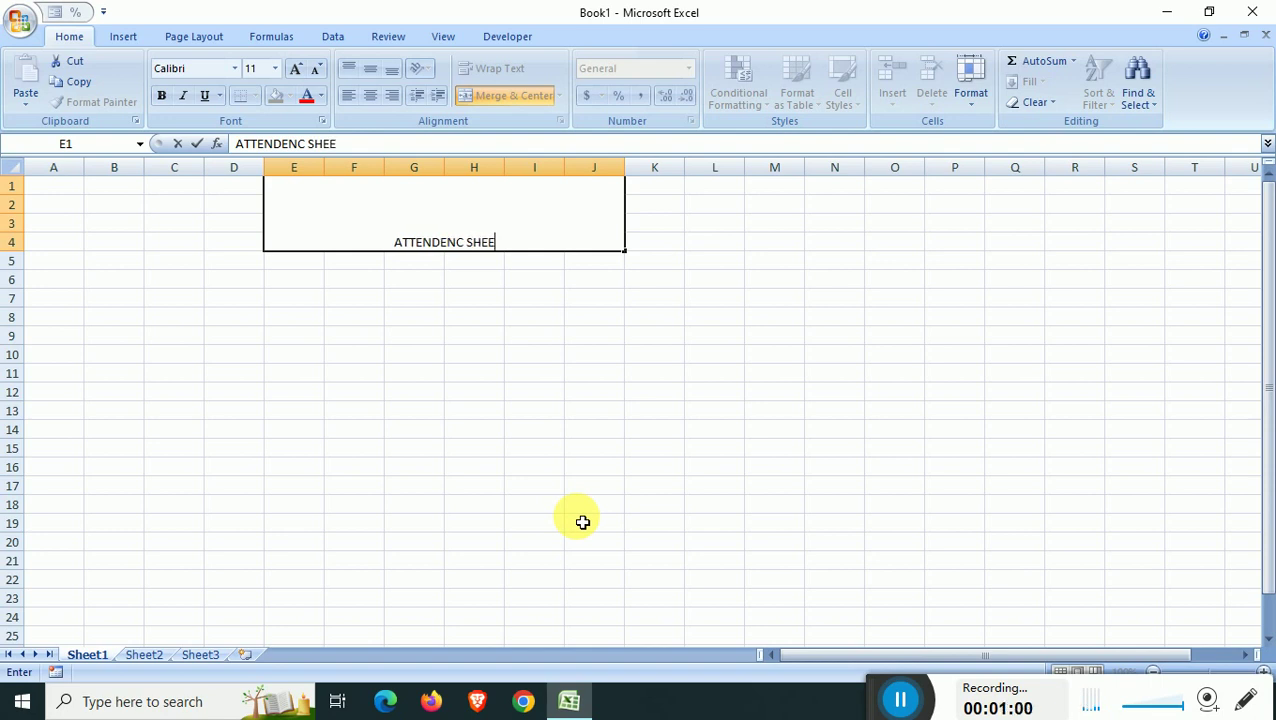
pyautogui.write('T')
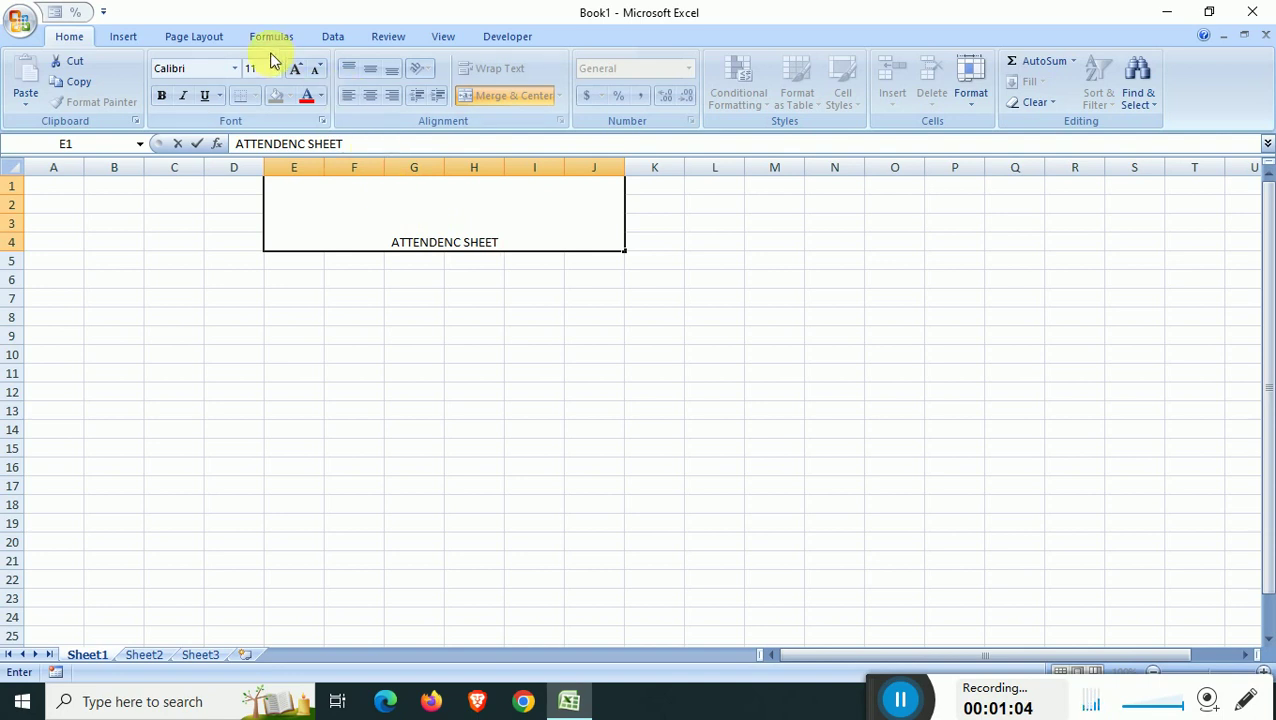
# Step: Select the whole ATTENDENC SHEET text and set its font size to 36
pyautogui.click(297, 70)
pyautogui.click(297, 70)
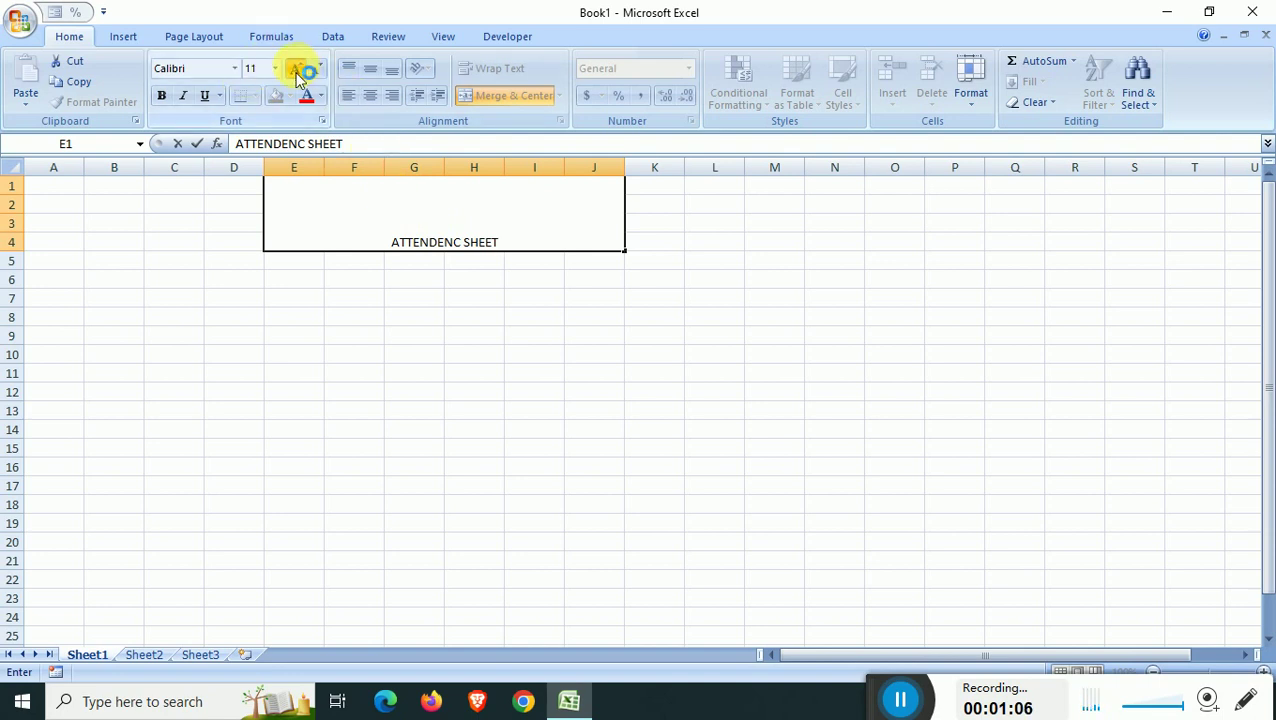
pyautogui.moveTo(498, 242)
pyautogui.mouseDown()
pyautogui.moveTo(455, 245)
pyautogui.moveTo(490, 242)
pyautogui.mouseUp()
pyautogui.click(455, 245)
pyautogui.click(392, 245)
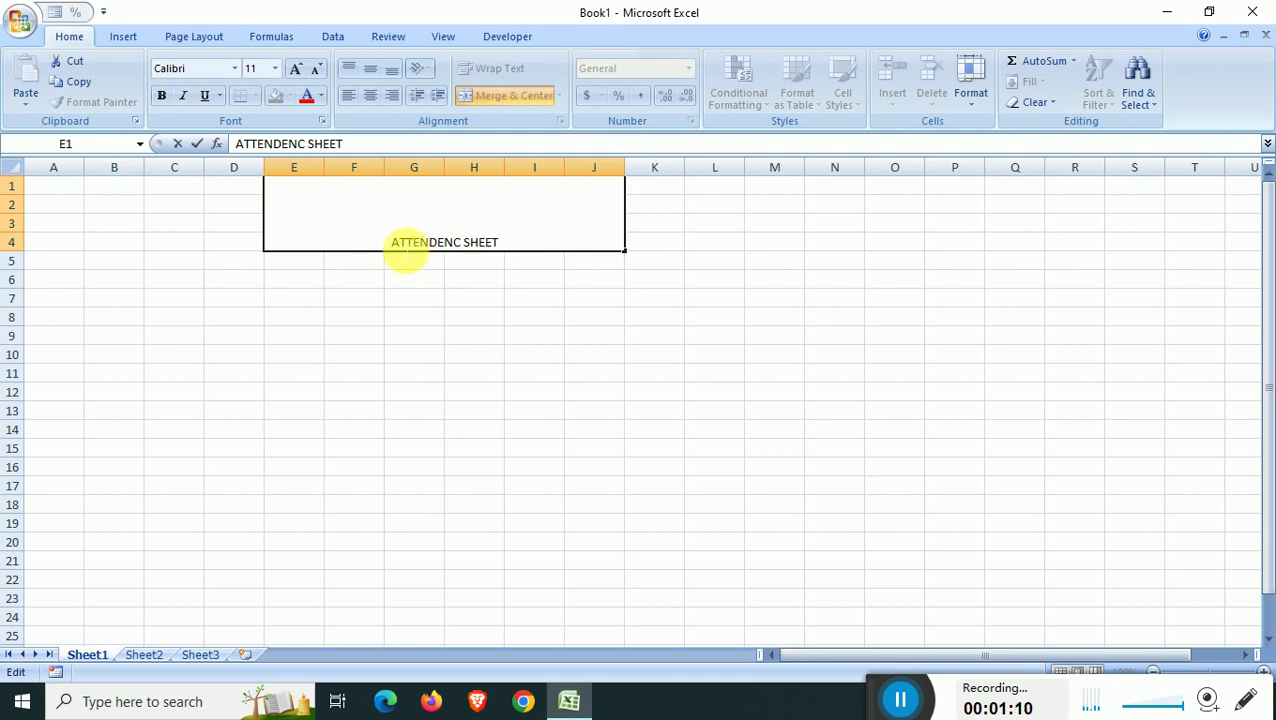
pyautogui.moveTo(400, 242); pyautogui.dragTo(595, 248)
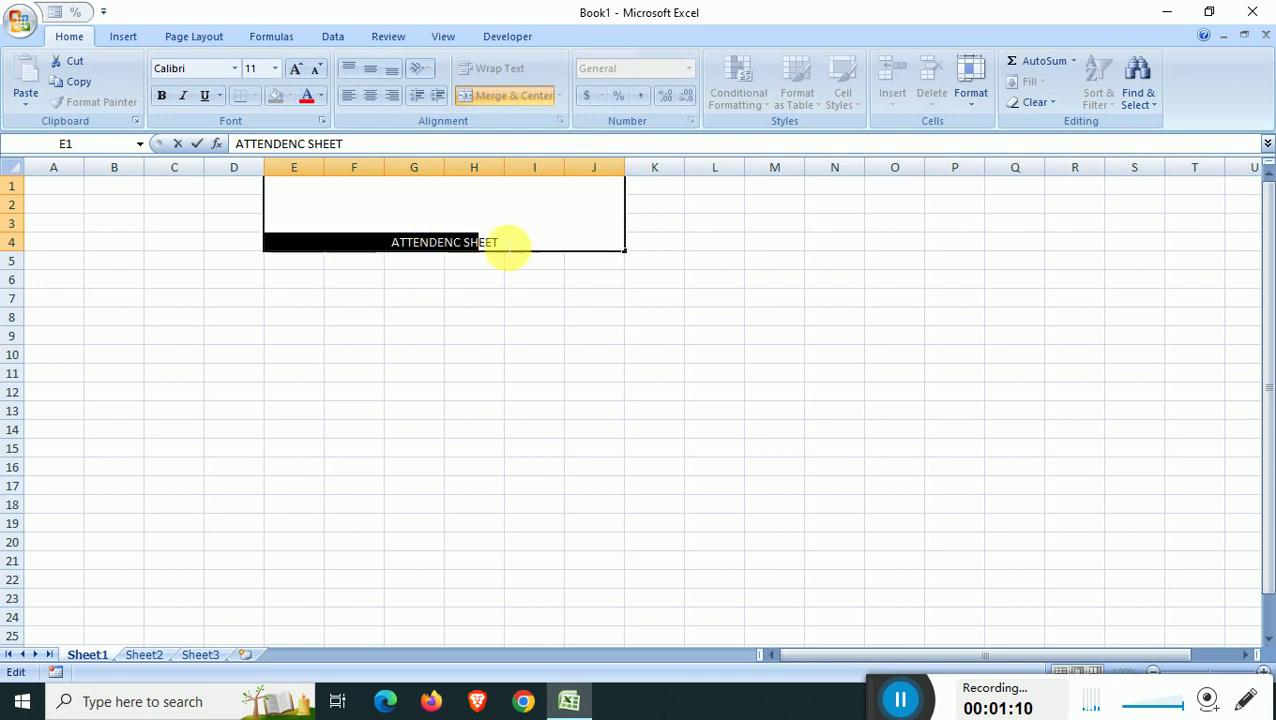
pyautogui.click(295, 70)
pyautogui.click(295, 70)
pyautogui.click(295, 70)
pyautogui.click(295, 70)
pyautogui.click(295, 70)
pyautogui.click(295, 70)
pyautogui.click(295, 70)
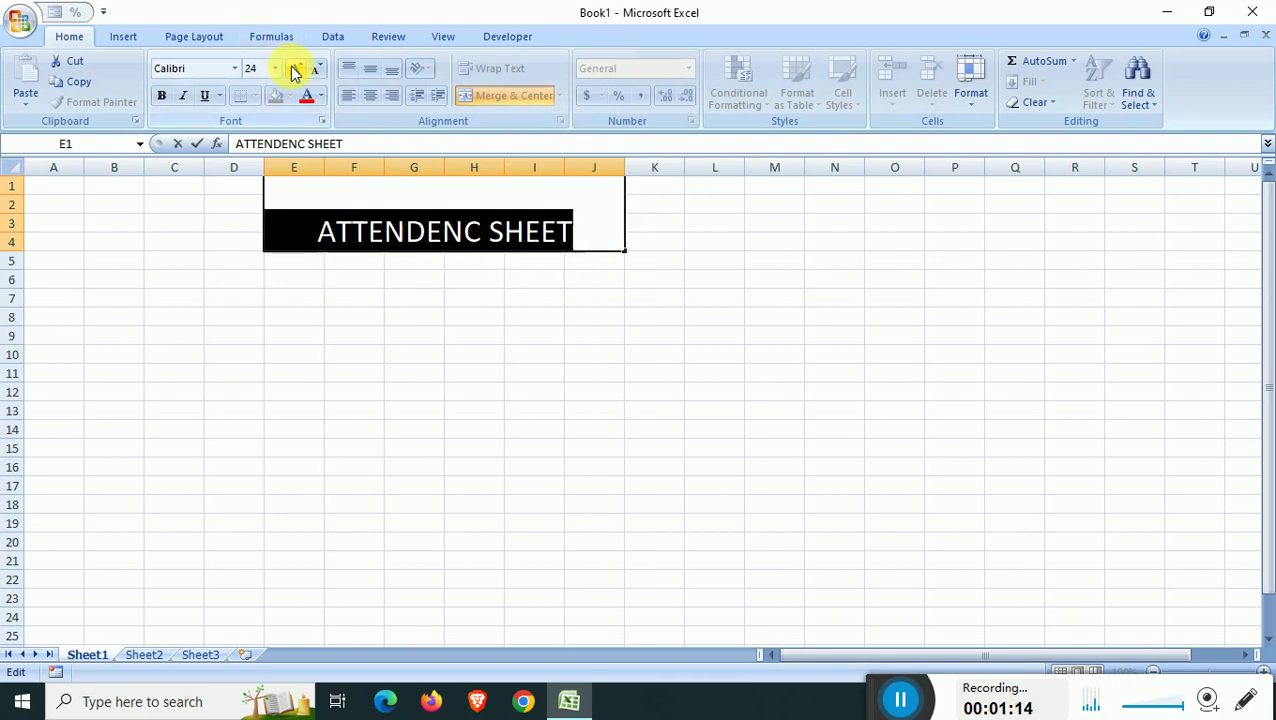
pyautogui.click(295, 70)
pyautogui.click(295, 70)
pyautogui.click(295, 70)
pyautogui.click(295, 70)
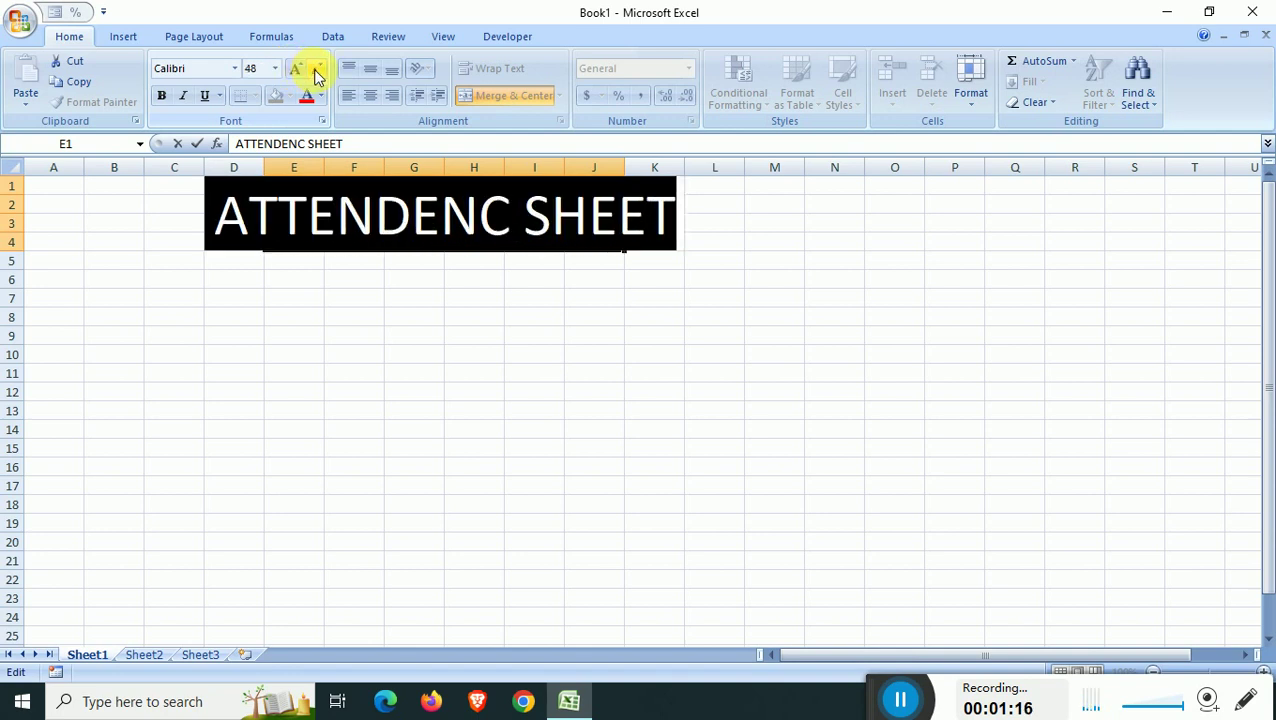
pyautogui.click(315, 72)
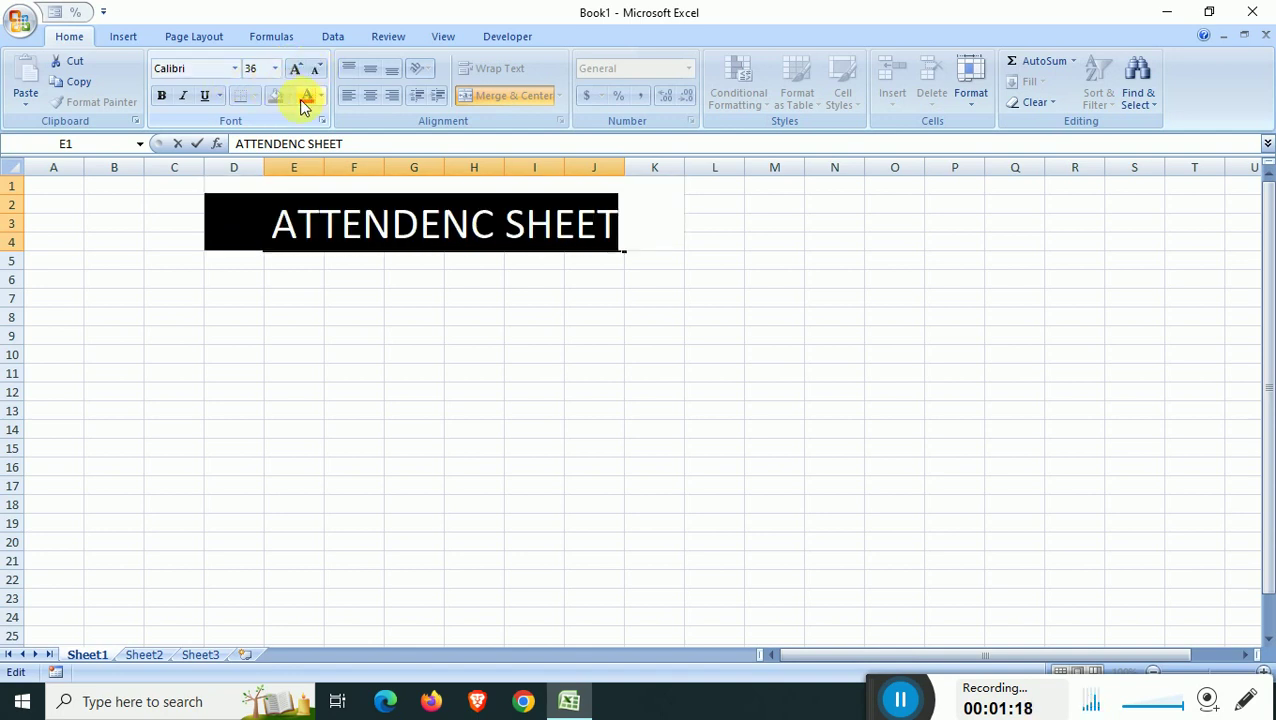
# Step: Colour the title text red
pyautogui.click(305, 100)
pyautogui.click(413, 372)
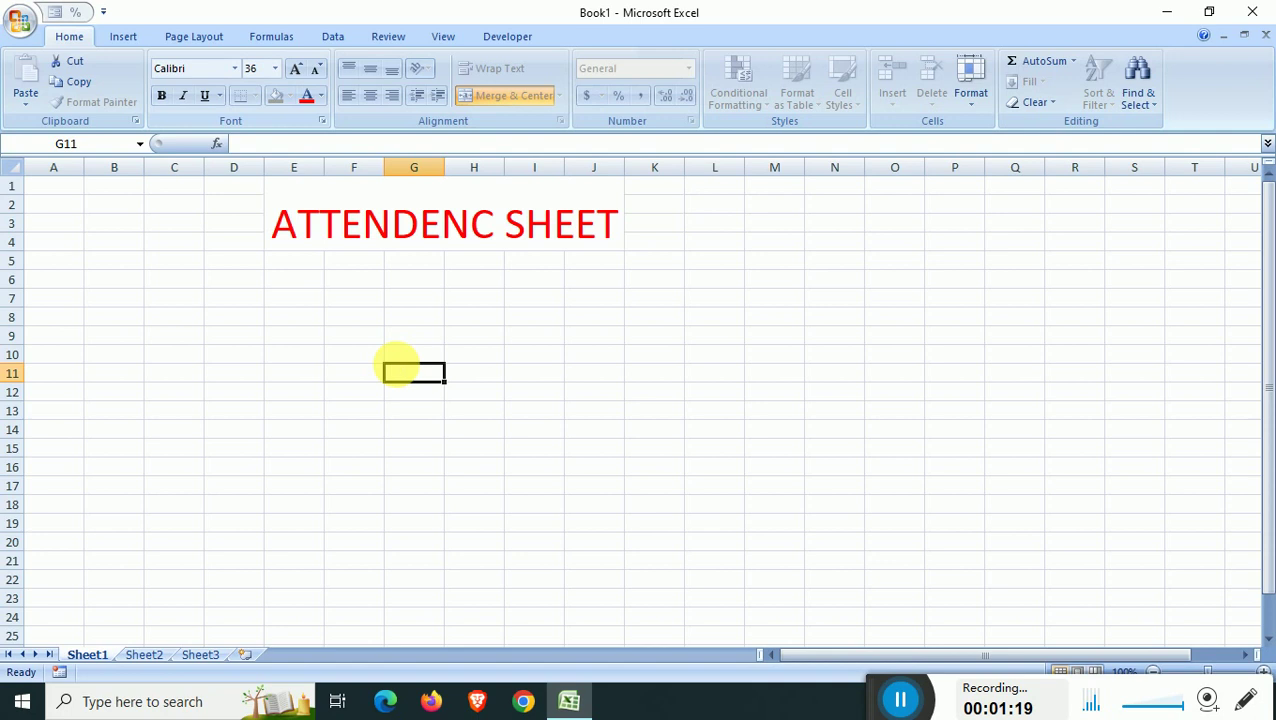
pyautogui.click(322, 205)
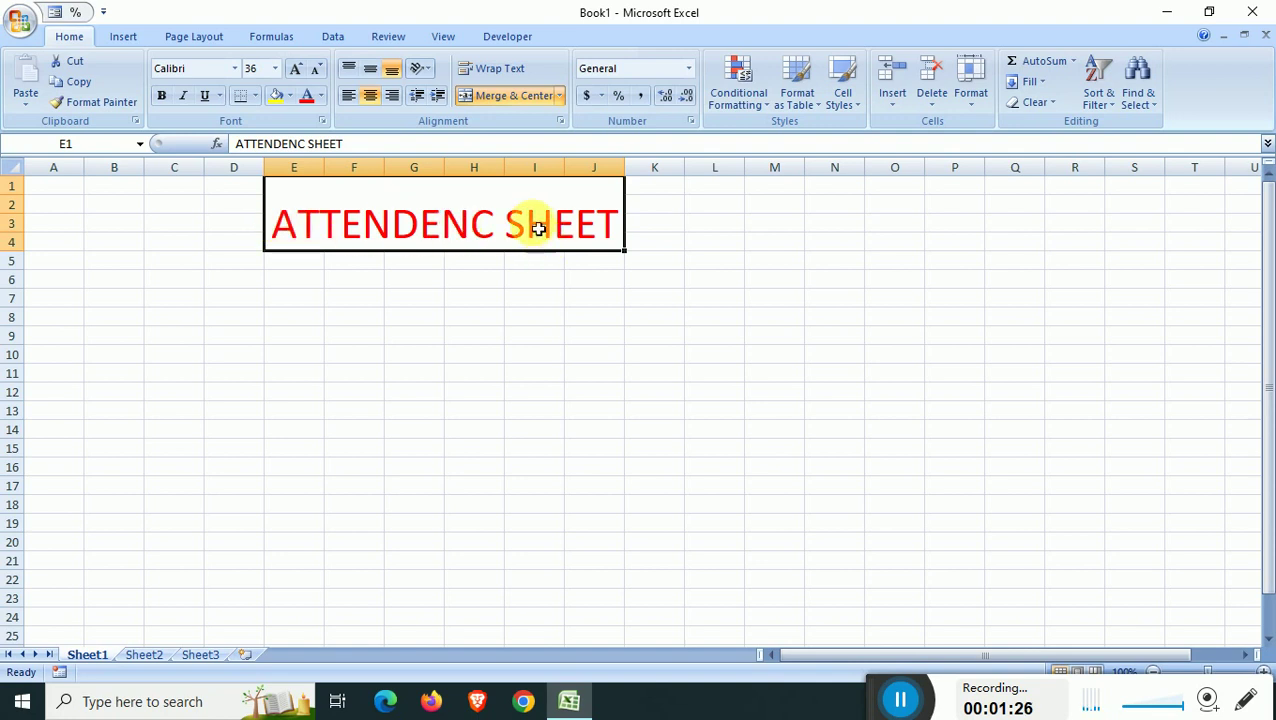
# Step: Make the title bold in the Algerian font at 28 pt
pyautogui.click(161, 97)
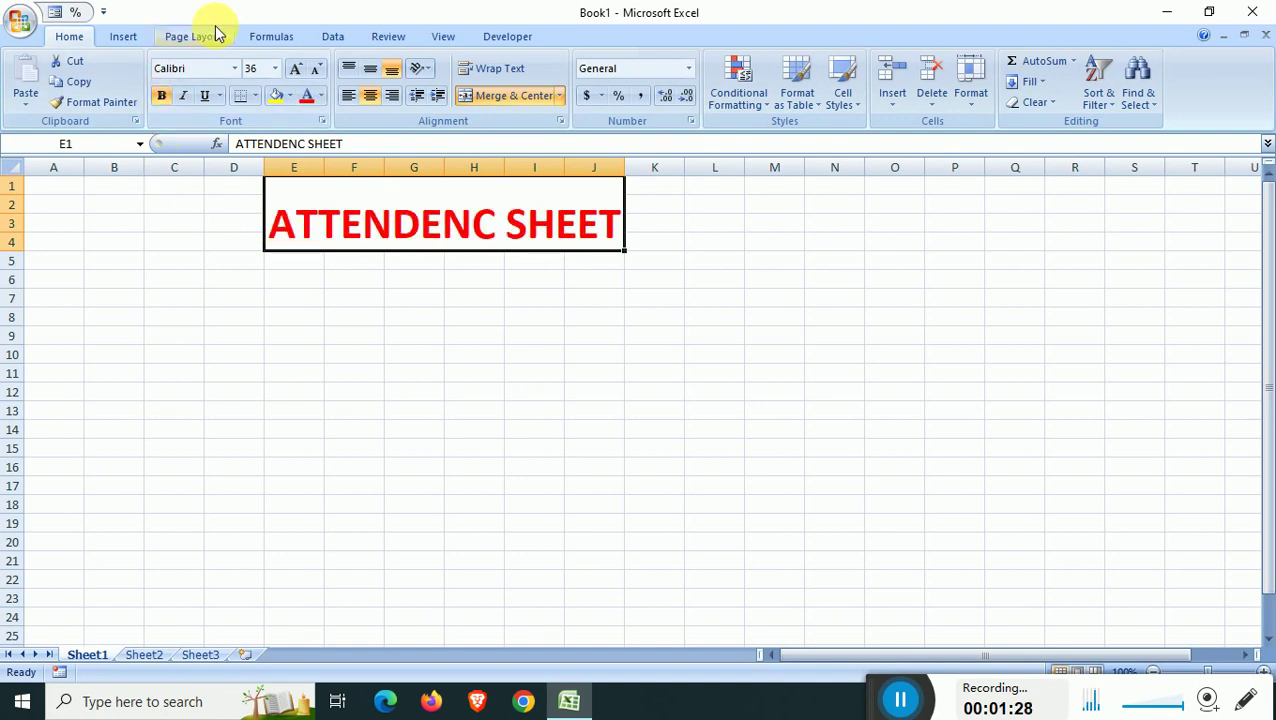
pyautogui.click(234, 68)
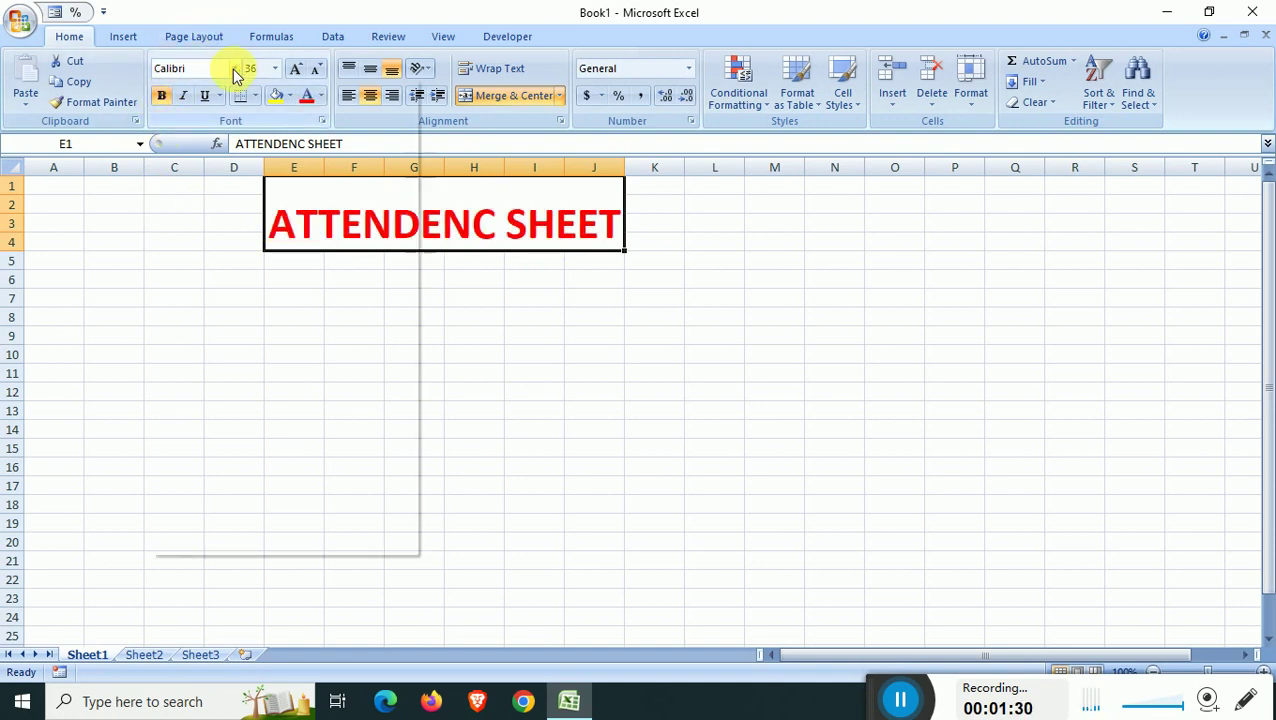
pyautogui.click(245, 196)
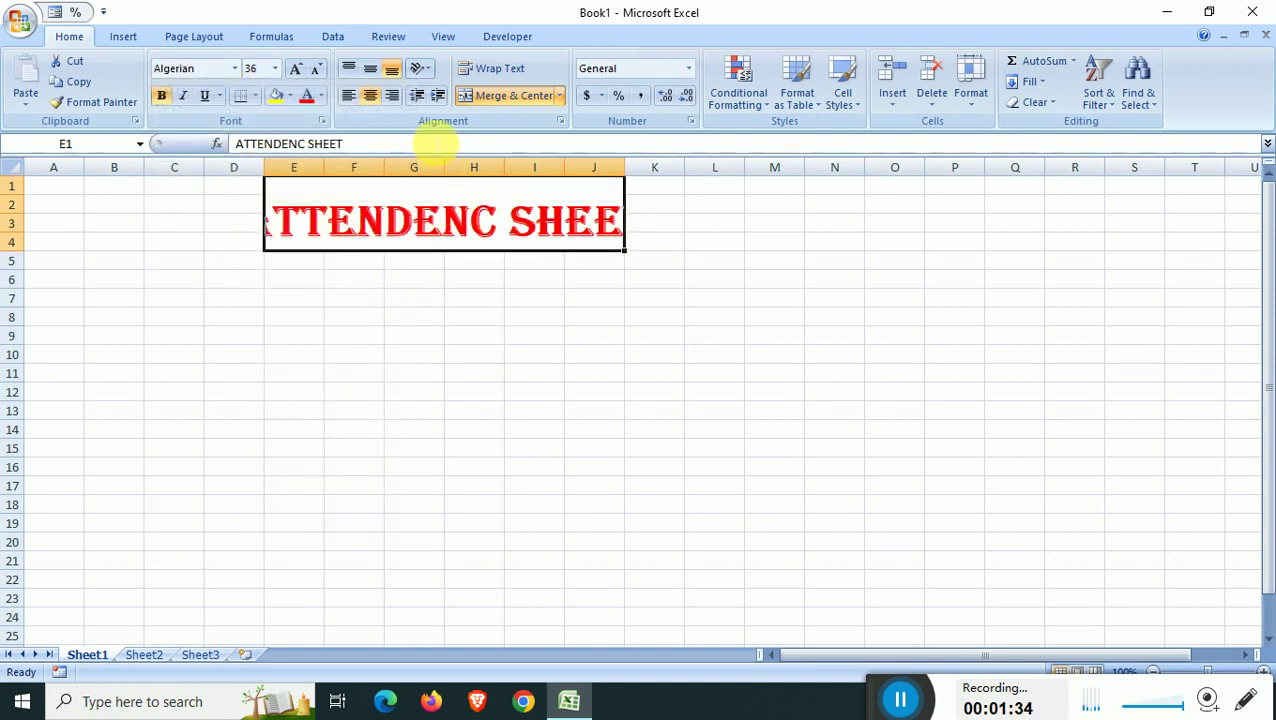
pyautogui.click(315, 70)
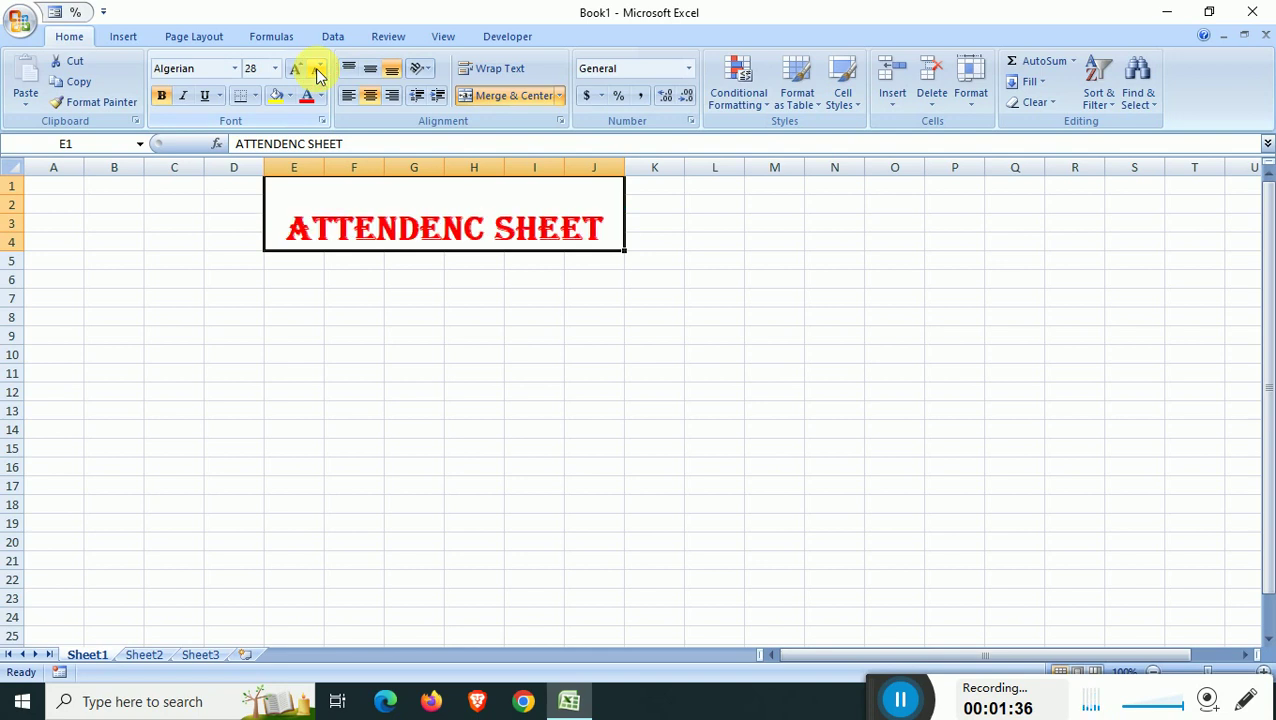
pyautogui.click(440, 338)
# Step: Give the merged title cell E1:J4 a yellow fill
pyautogui.click(380, 212)
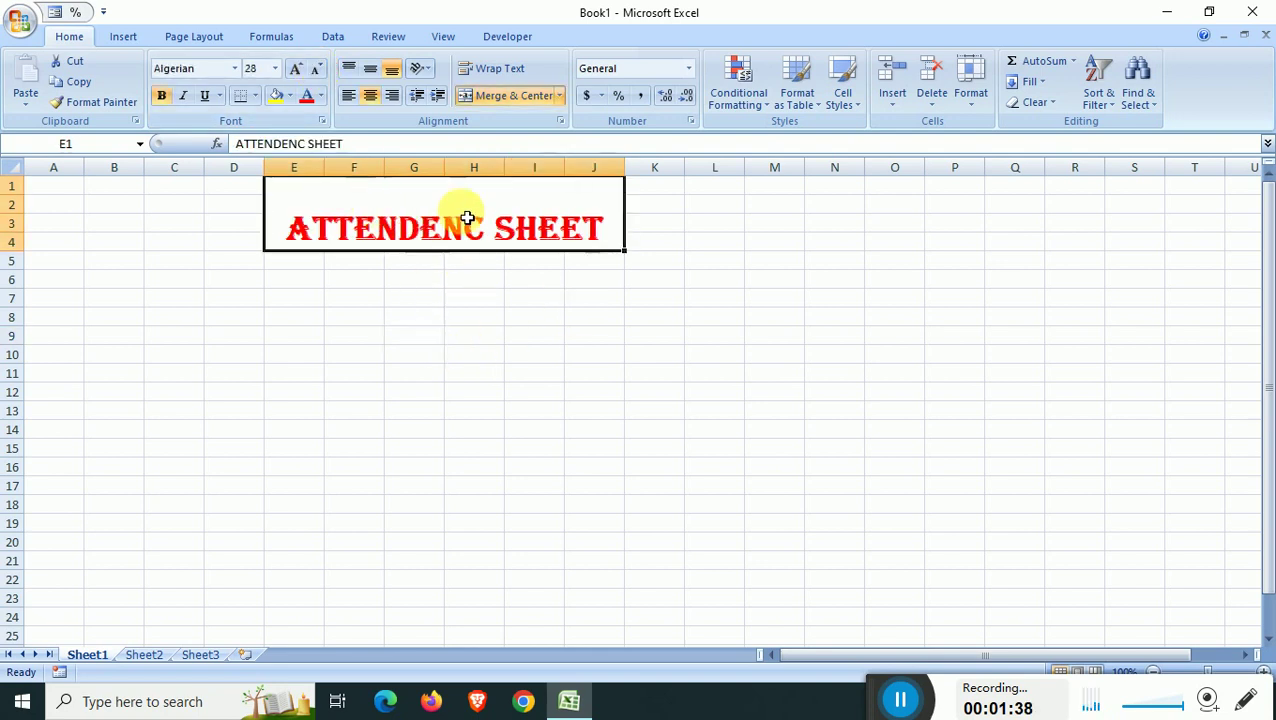
pyautogui.click(289, 95)
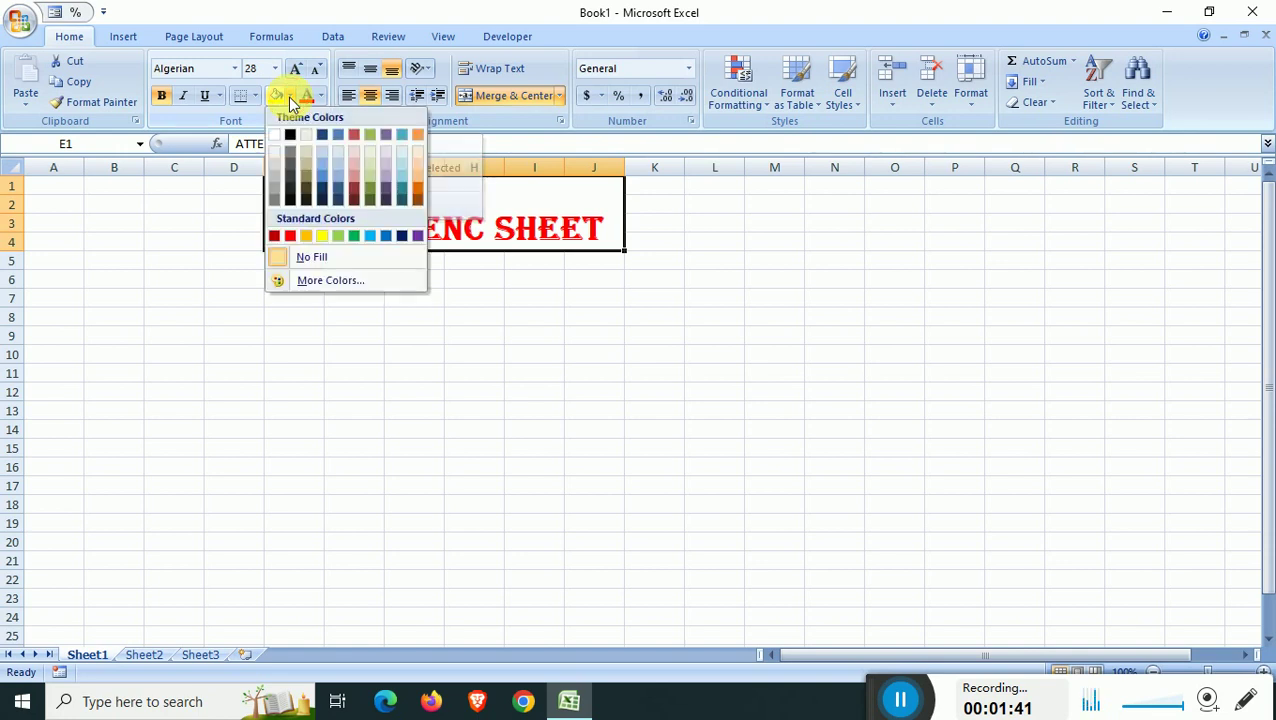
pyautogui.click(317, 236)
pyautogui.click(474, 430)
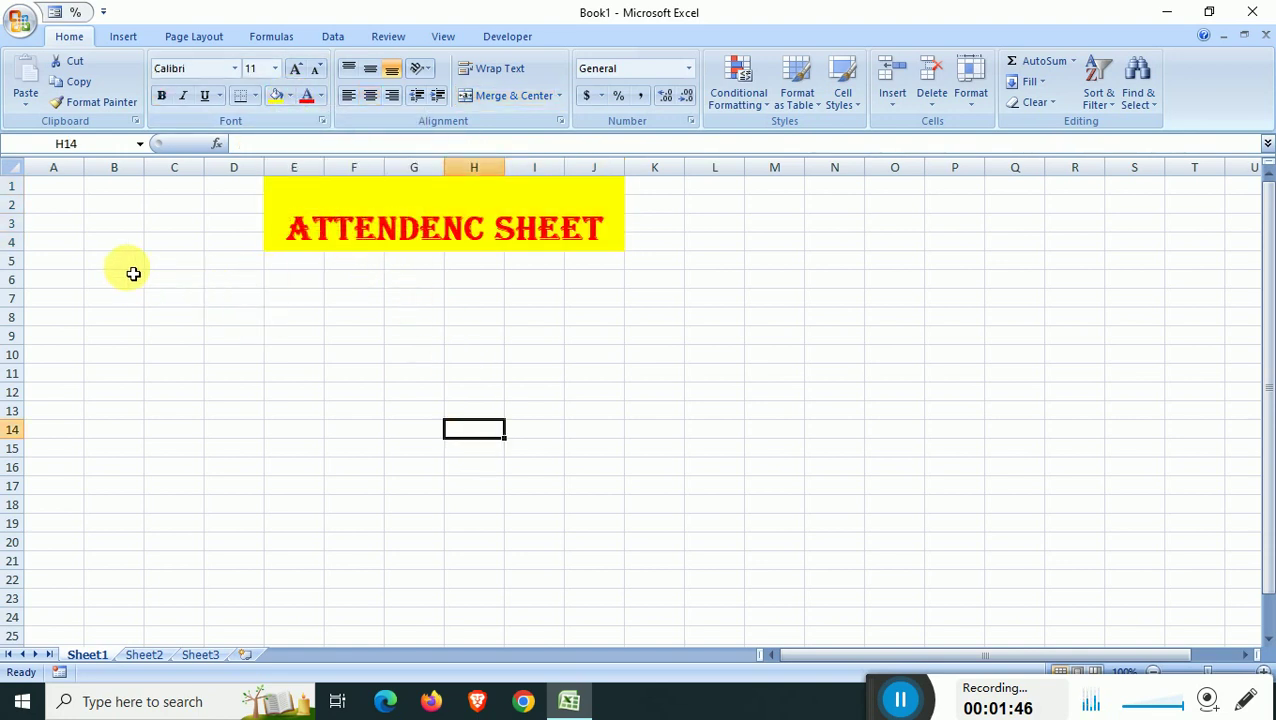
# Step: Enter the headers SR NO., NAME and SUNDAY in B5, C5 and D5
pyautogui.click(131, 263)
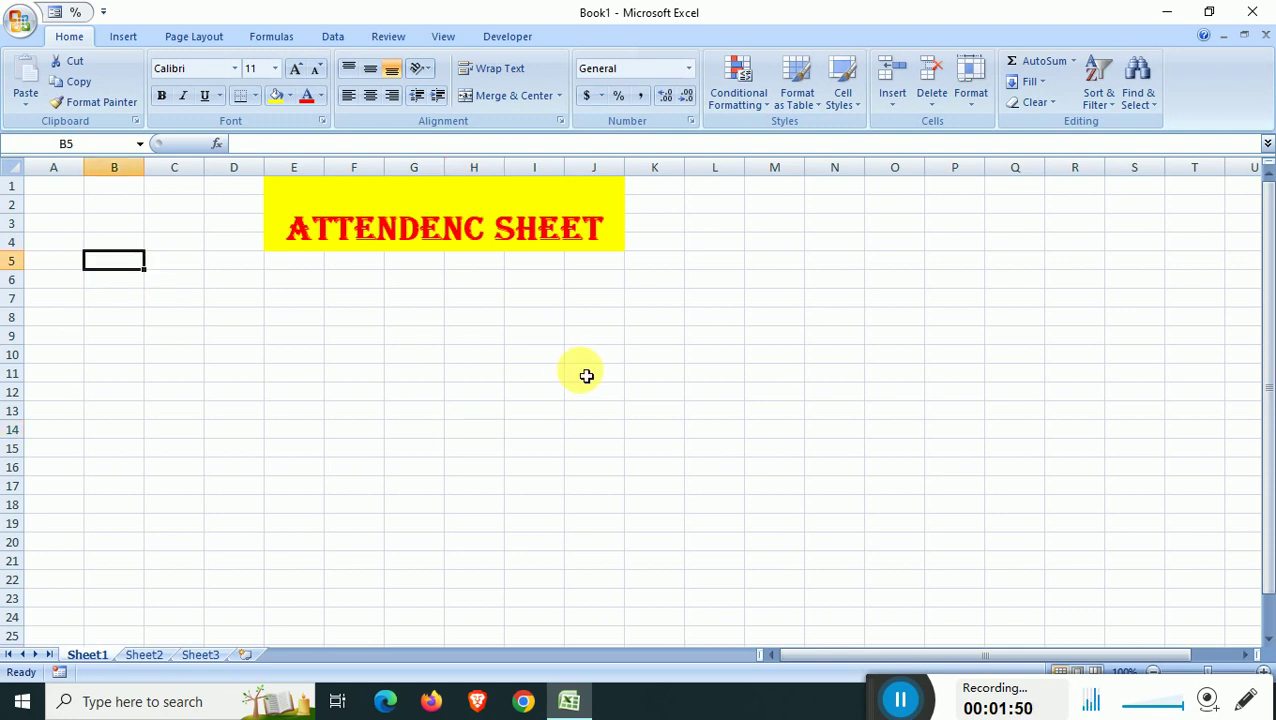
pyautogui.write('SR')
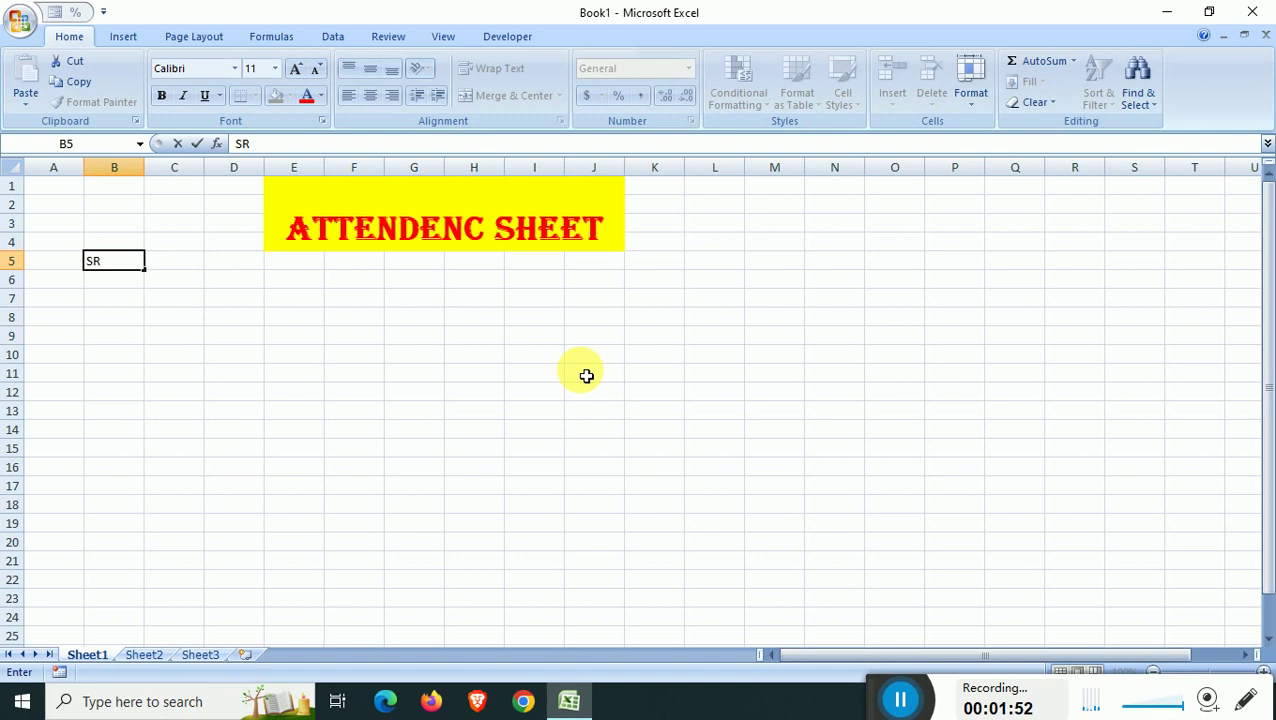
pyautogui.write(' NO.')
pyautogui.press('Tab')
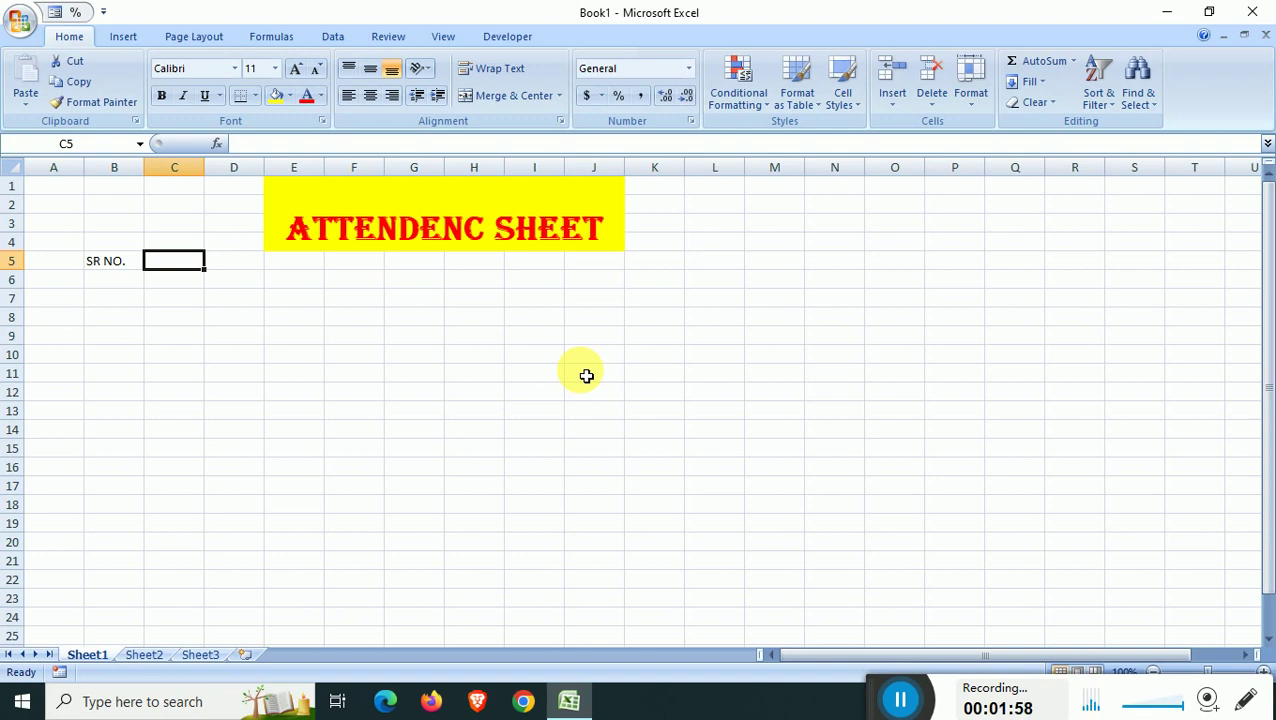
pyautogui.write('NAME')
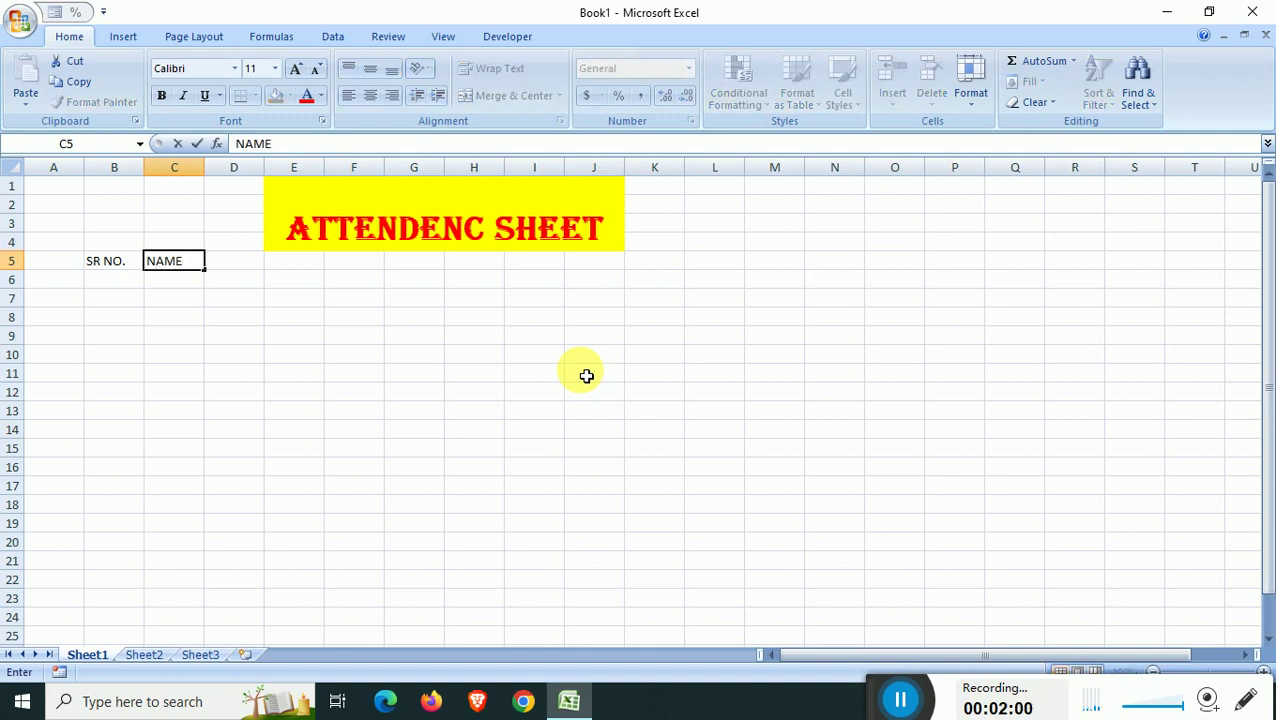
pyautogui.press('Tab')
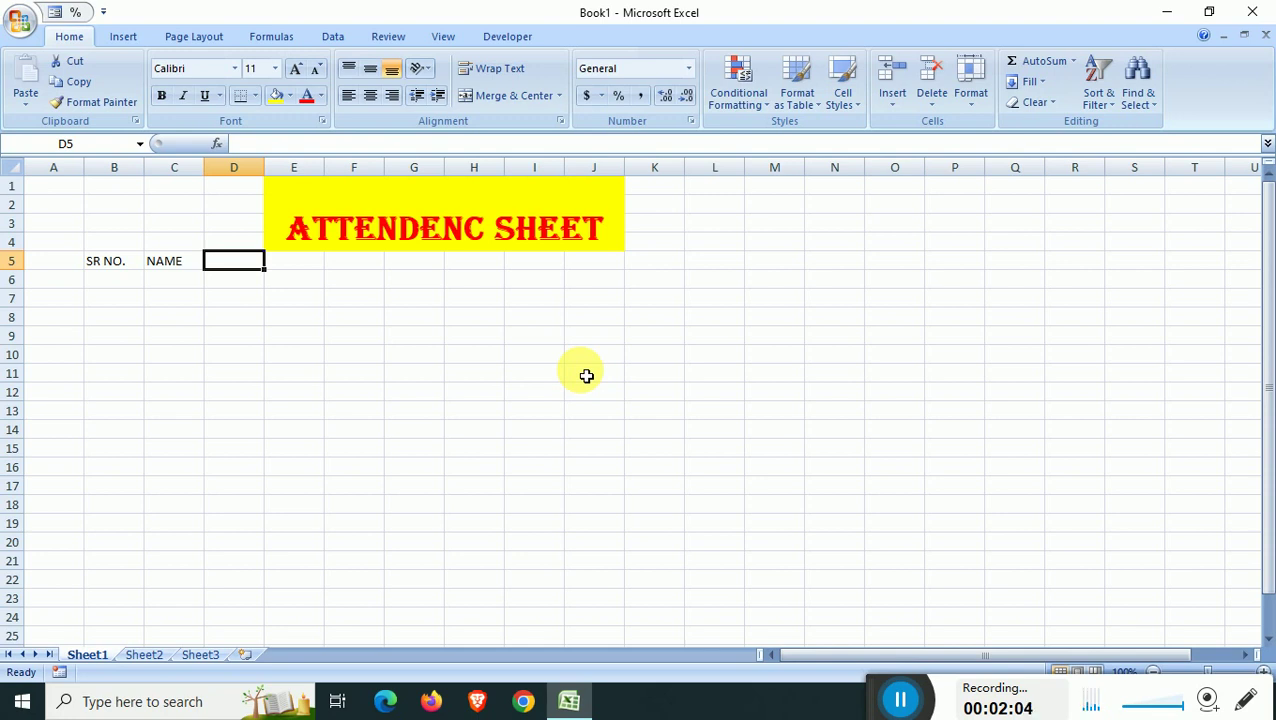
pyautogui.write('SU')
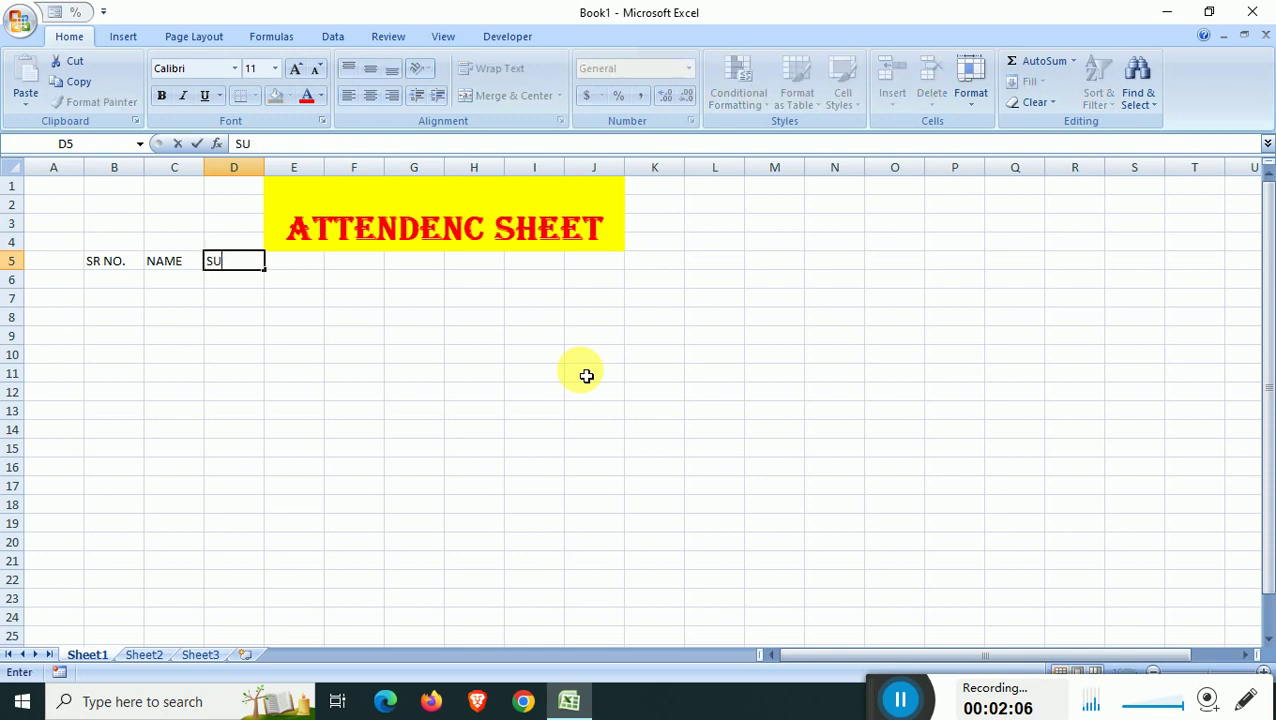
pyautogui.write('MDAY')
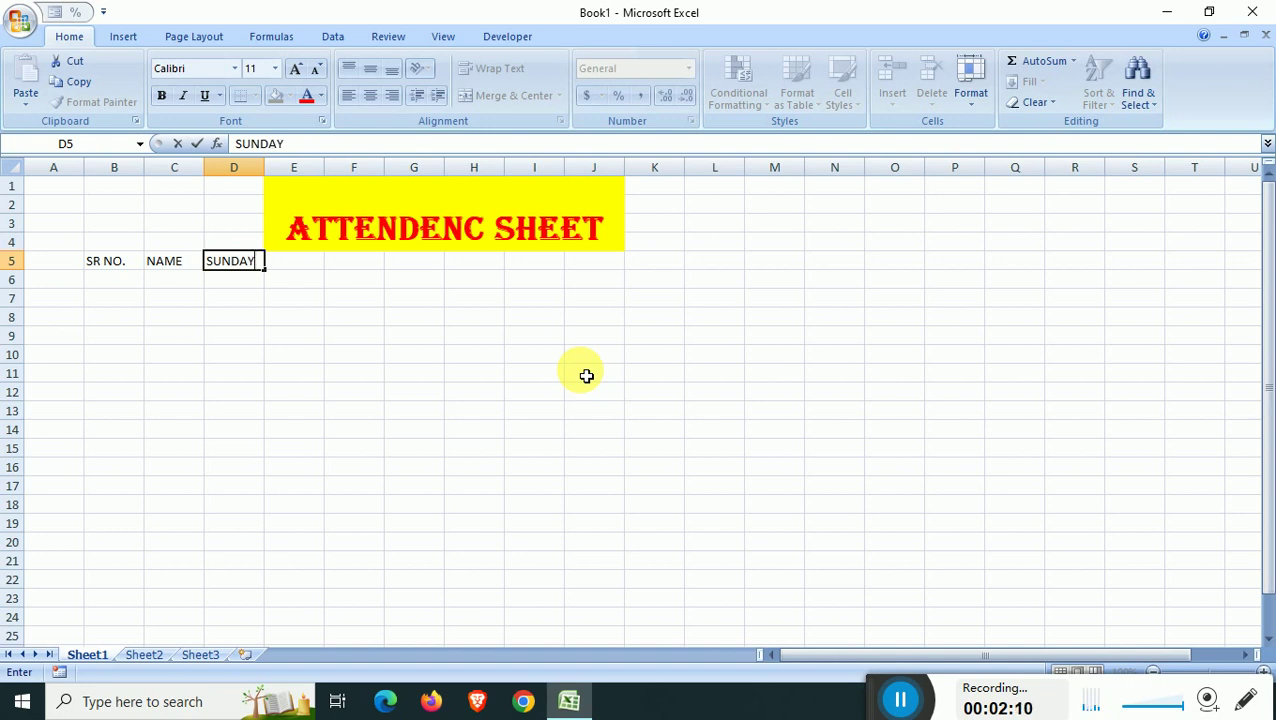
pyautogui.click(475, 377)
# Step: Fill MONDAY through SATURDAY across E5:J5 and delete the extra SUNDAY in K5
pyautogui.click(235, 263)
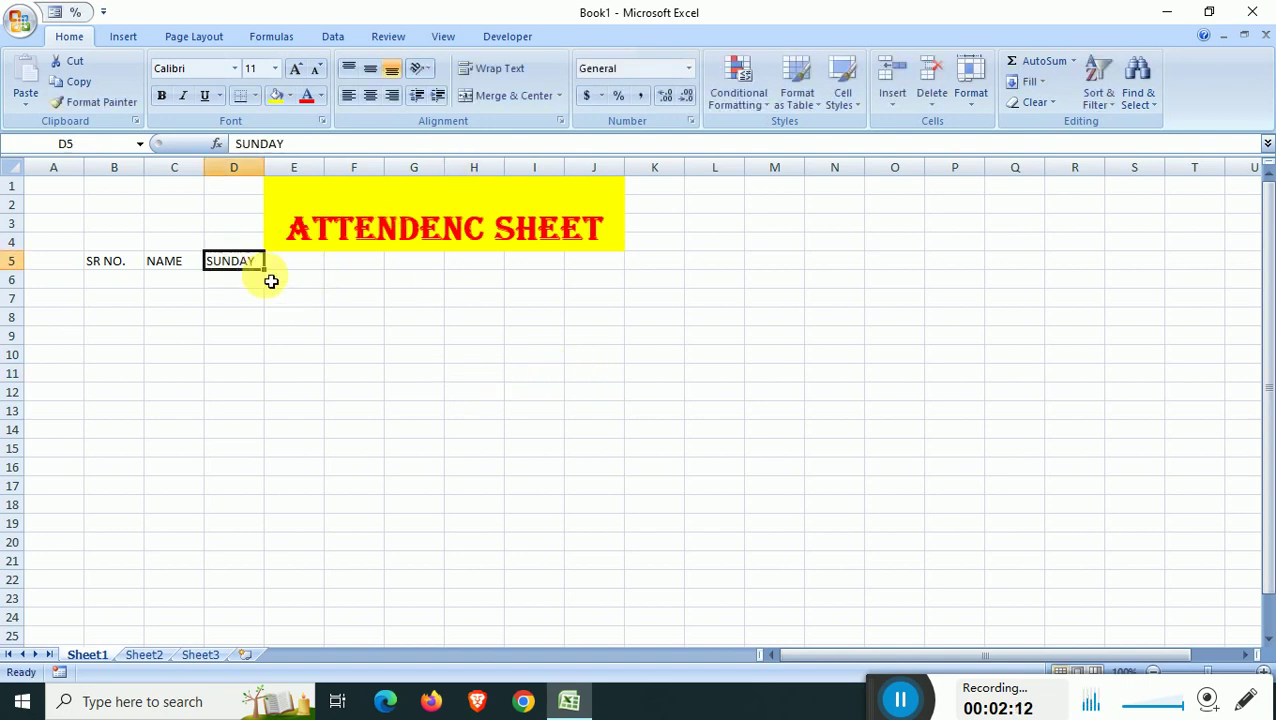
pyautogui.moveTo(271, 273); pyautogui.dragTo(661, 285)
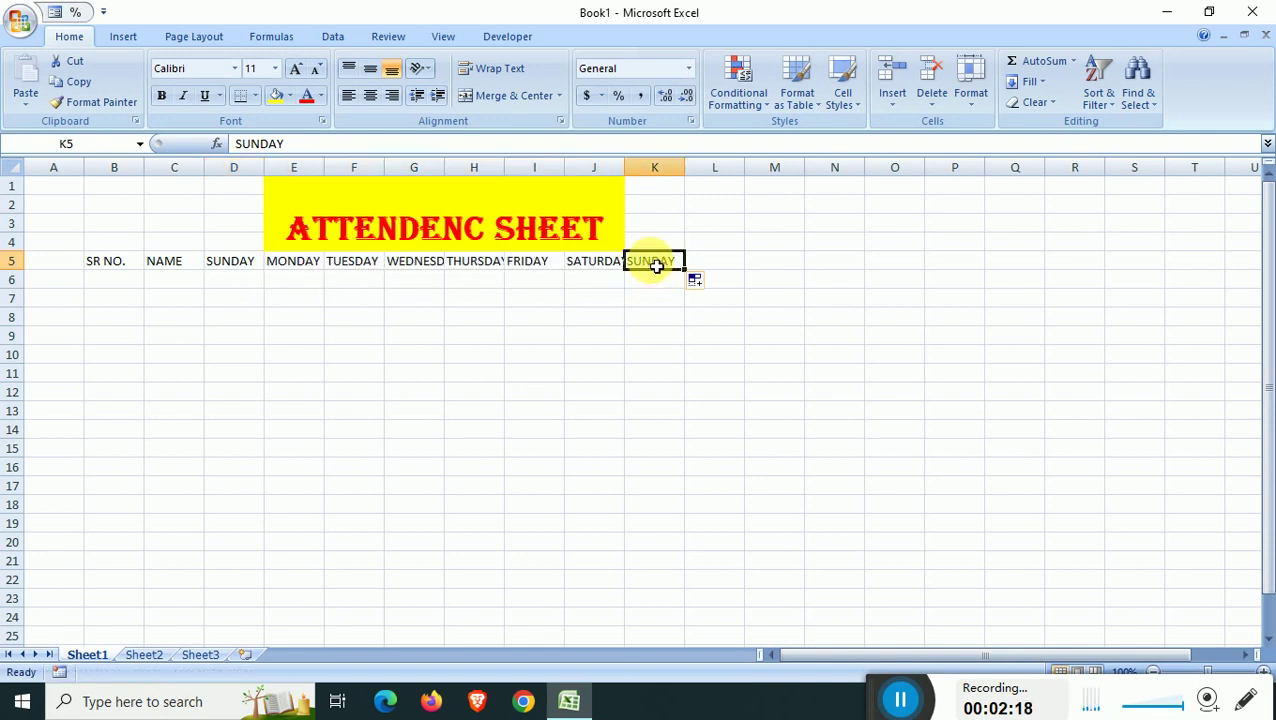
pyautogui.click(670, 354)
pyautogui.click(667, 265)
pyautogui.press('Delete')
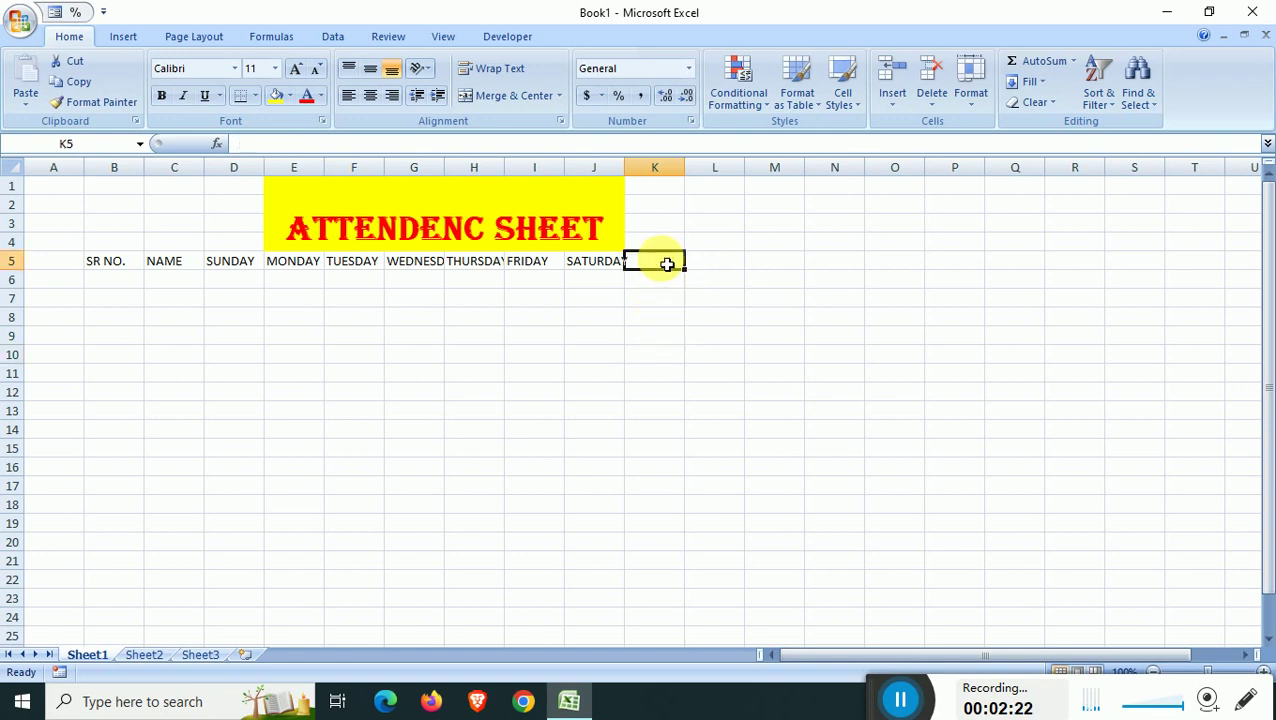
# Step: Widen columns J back to D and column C so weekday headers and names fit
pyautogui.click(652, 373)
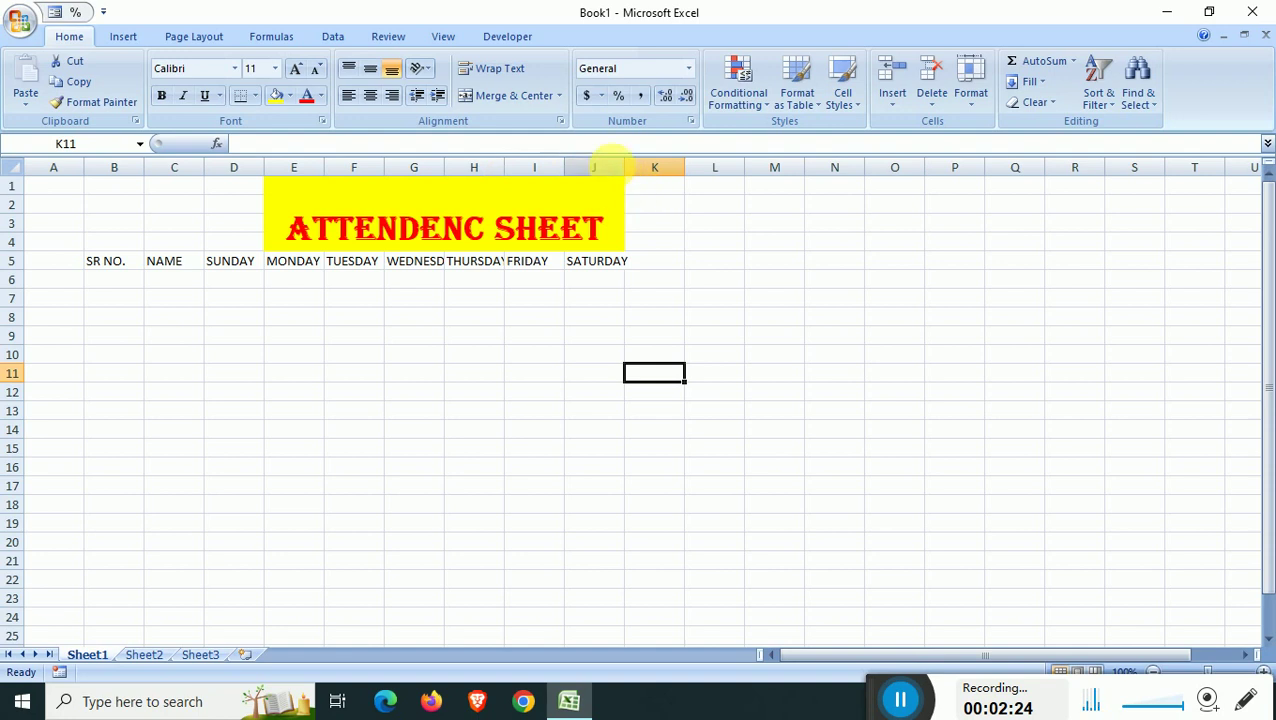
pyautogui.moveTo(634, 171); pyautogui.dragTo(658, 170)
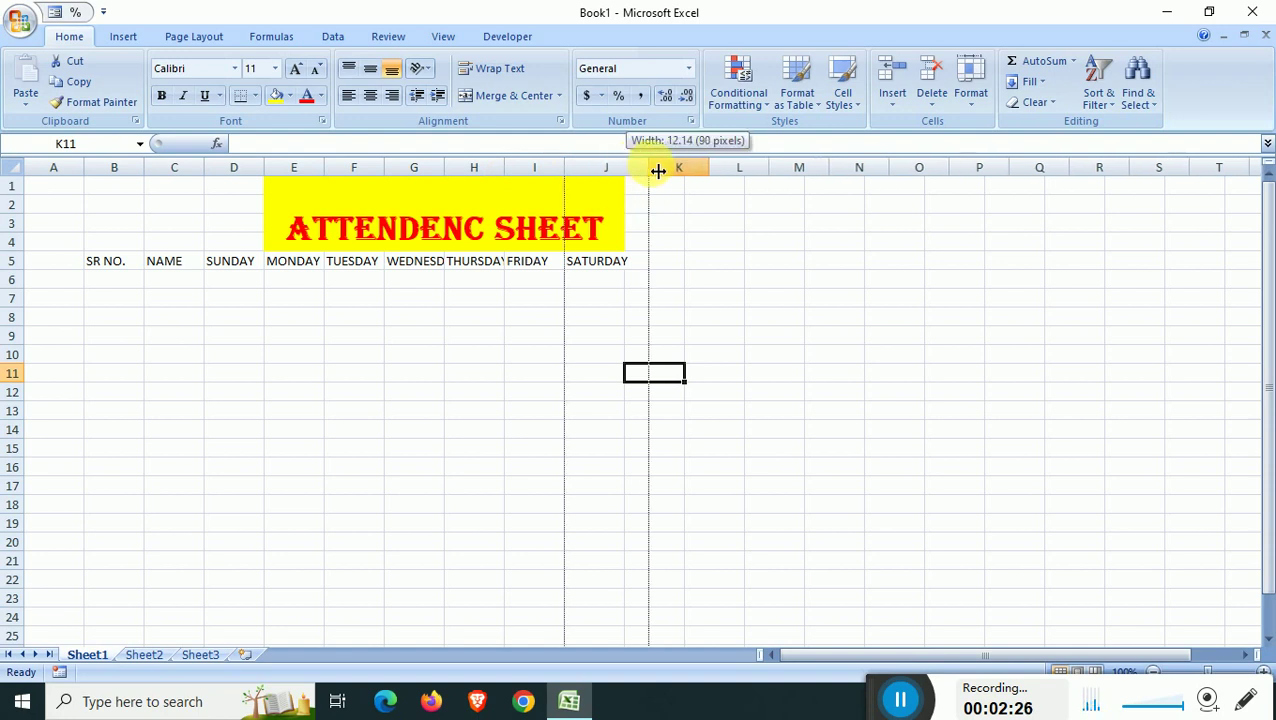
pyautogui.moveTo(566, 168); pyautogui.dragTo(596, 168)
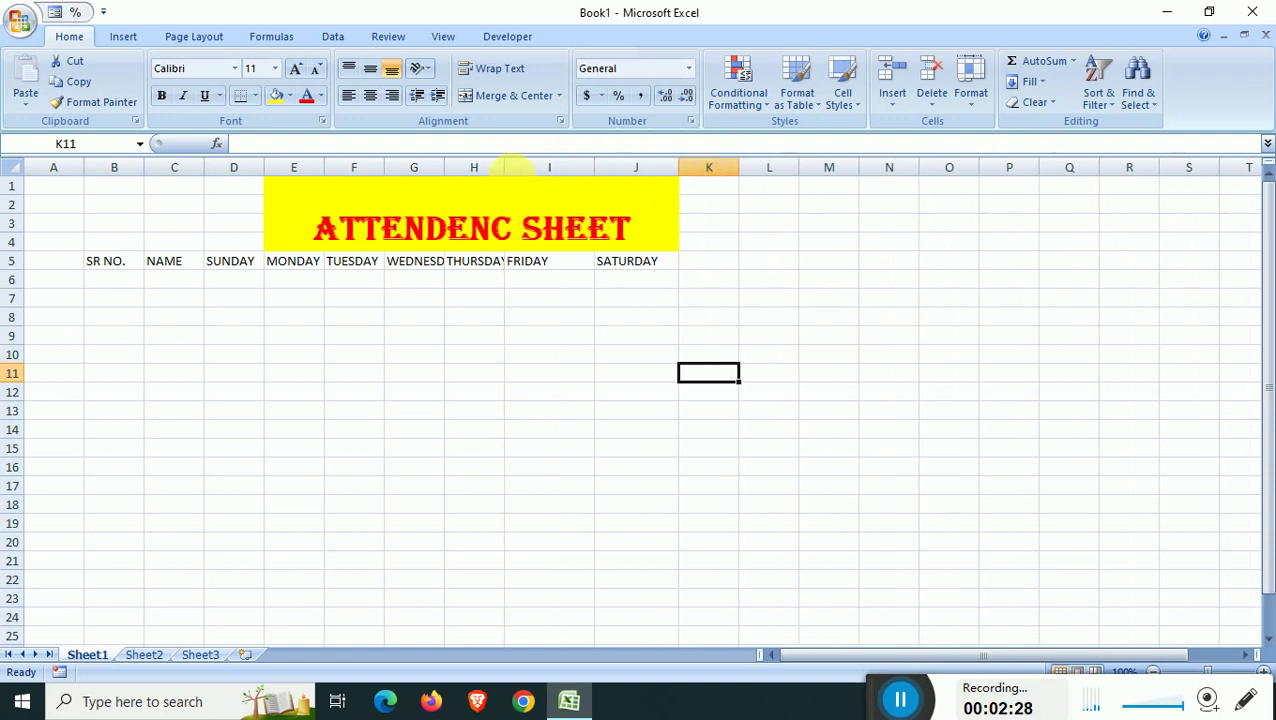
pyautogui.moveTo(514, 177); pyautogui.dragTo(550, 176)
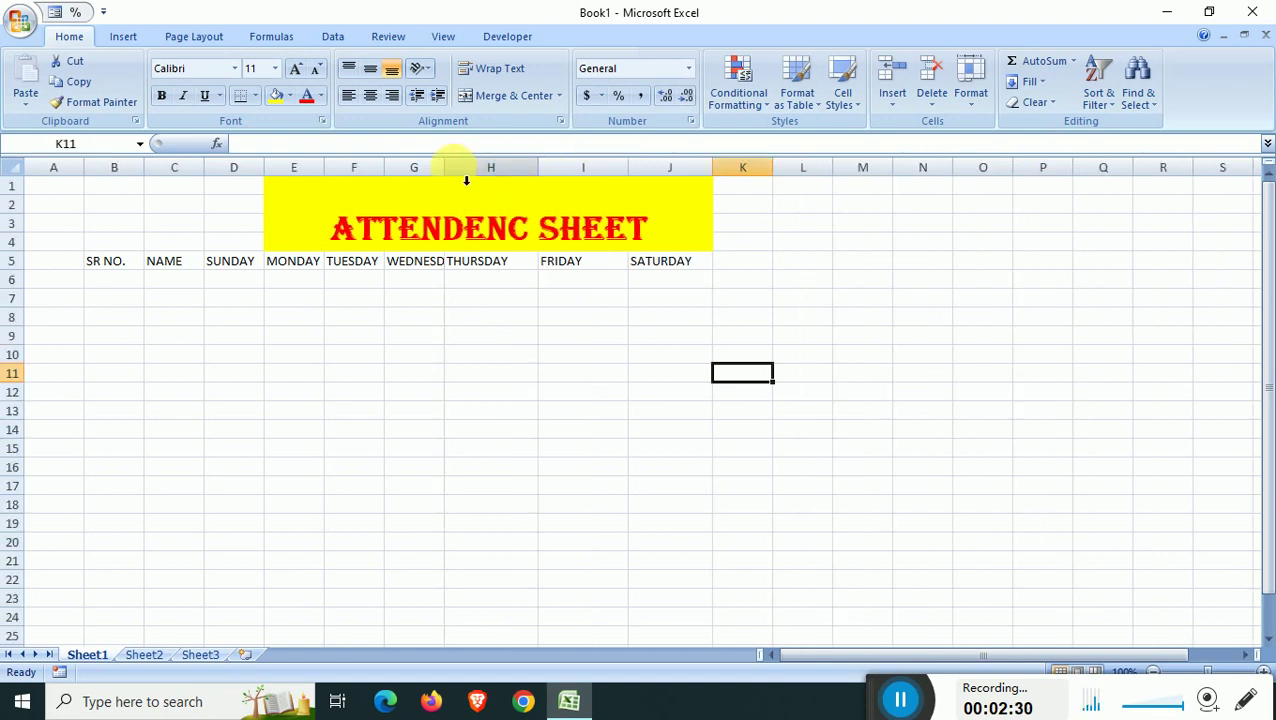
pyautogui.moveTo(462, 173); pyautogui.dragTo(493, 171)
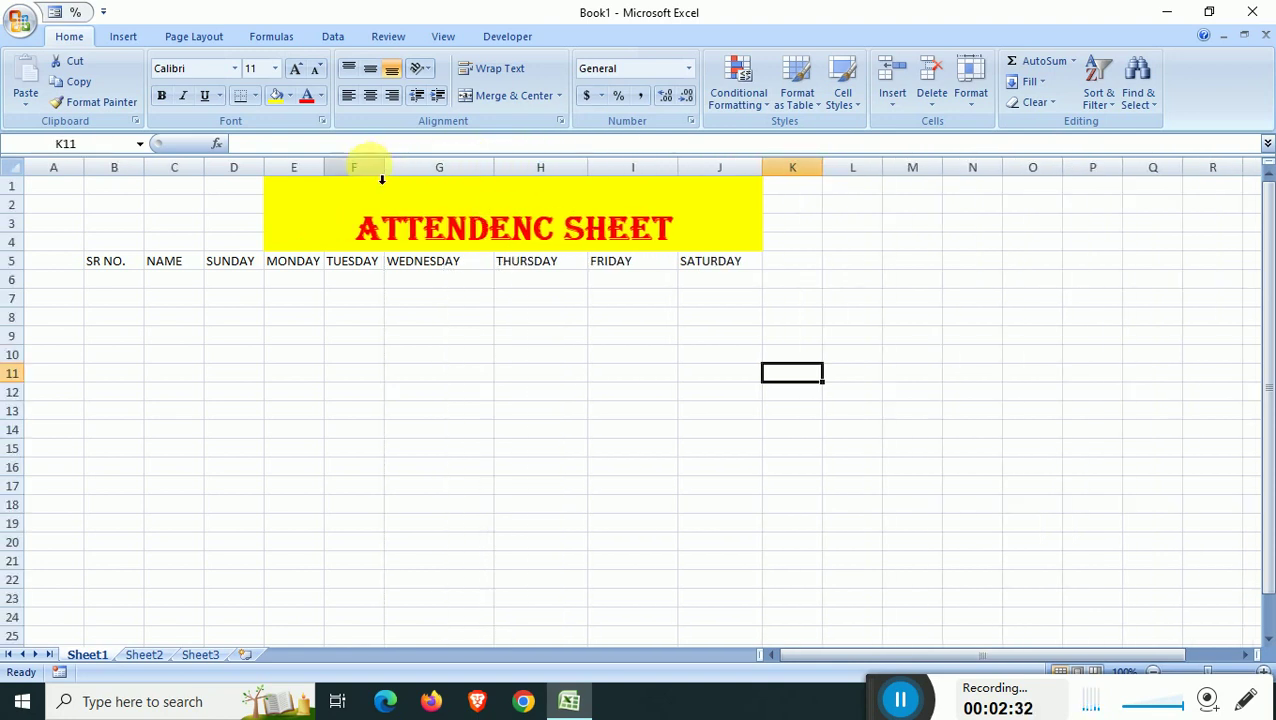
pyautogui.moveTo(392, 170); pyautogui.dragTo(430, 168)
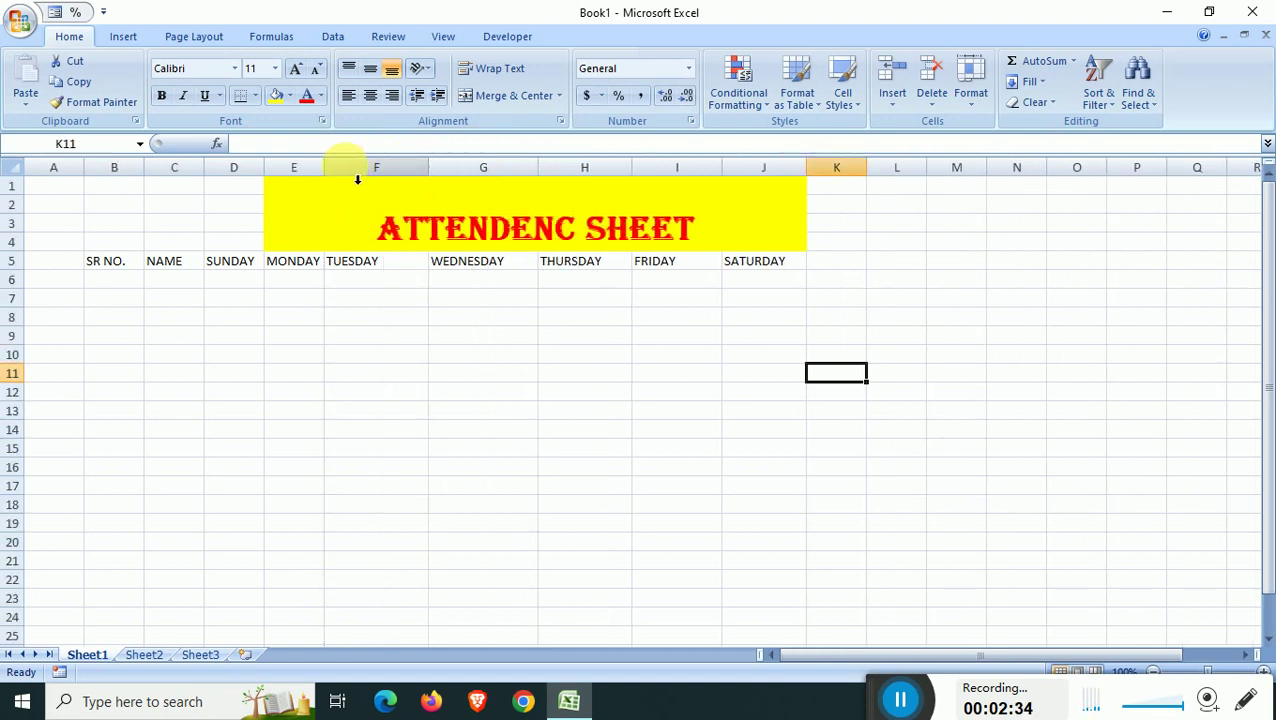
pyautogui.moveTo(339, 172); pyautogui.dragTo(354, 172)
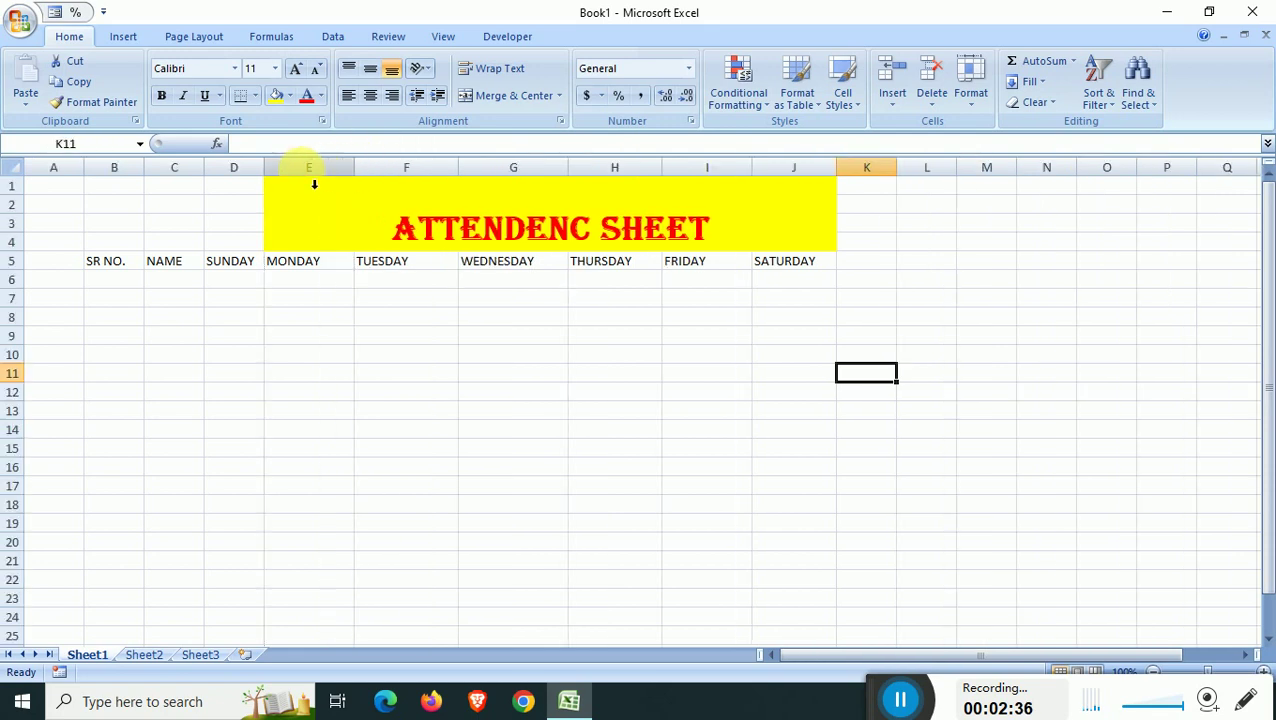
pyautogui.moveTo(274, 177); pyautogui.dragTo(288, 177)
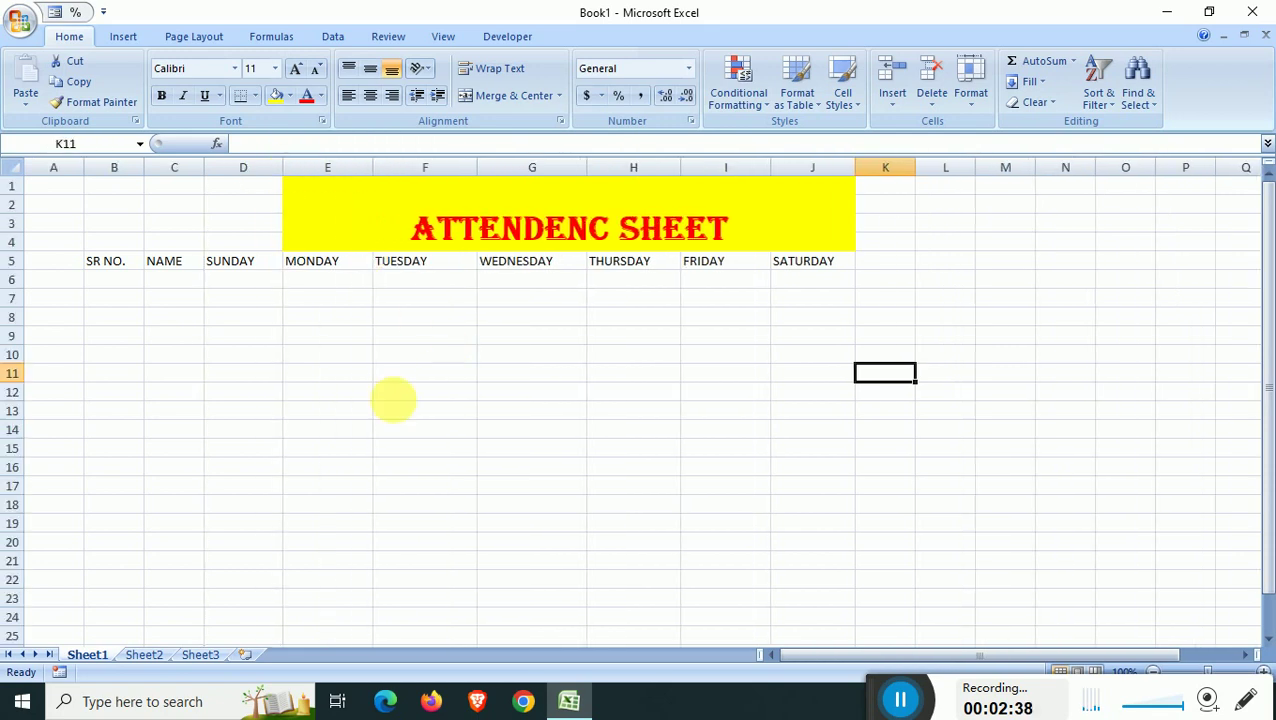
pyautogui.click(318, 390)
pyautogui.click(182, 281)
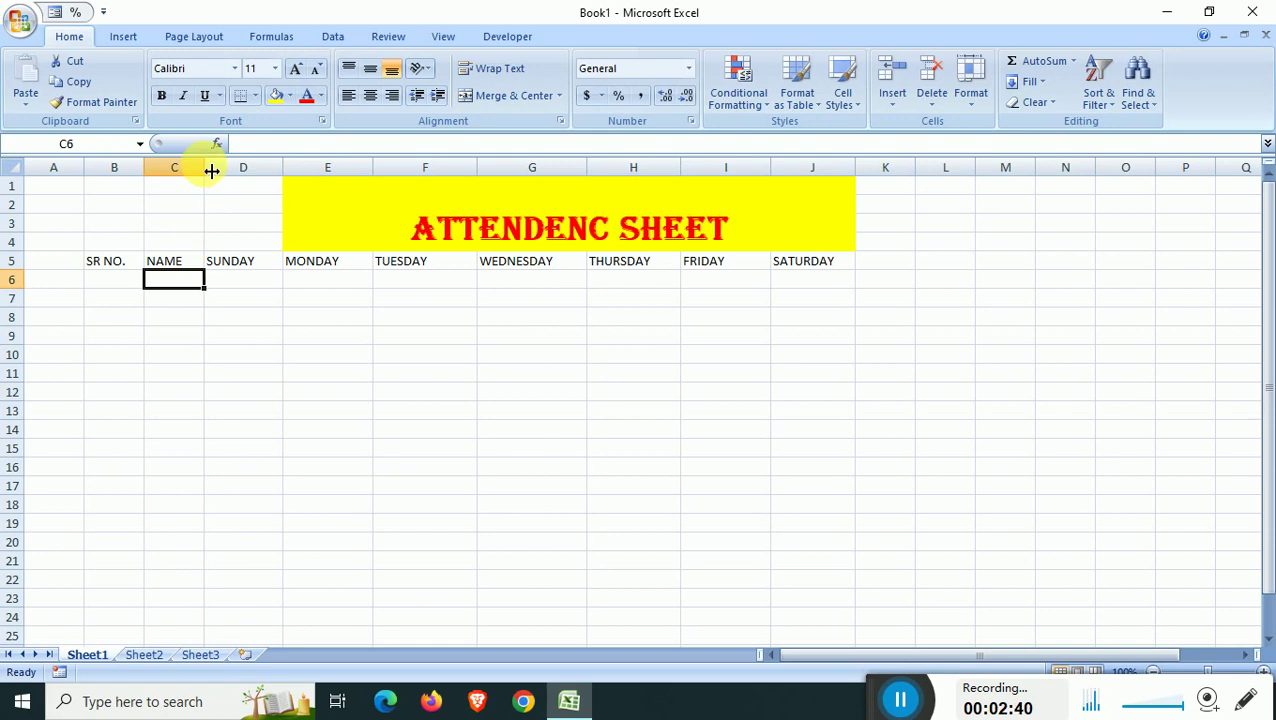
pyautogui.moveTo(205, 168); pyautogui.dragTo(240, 172)
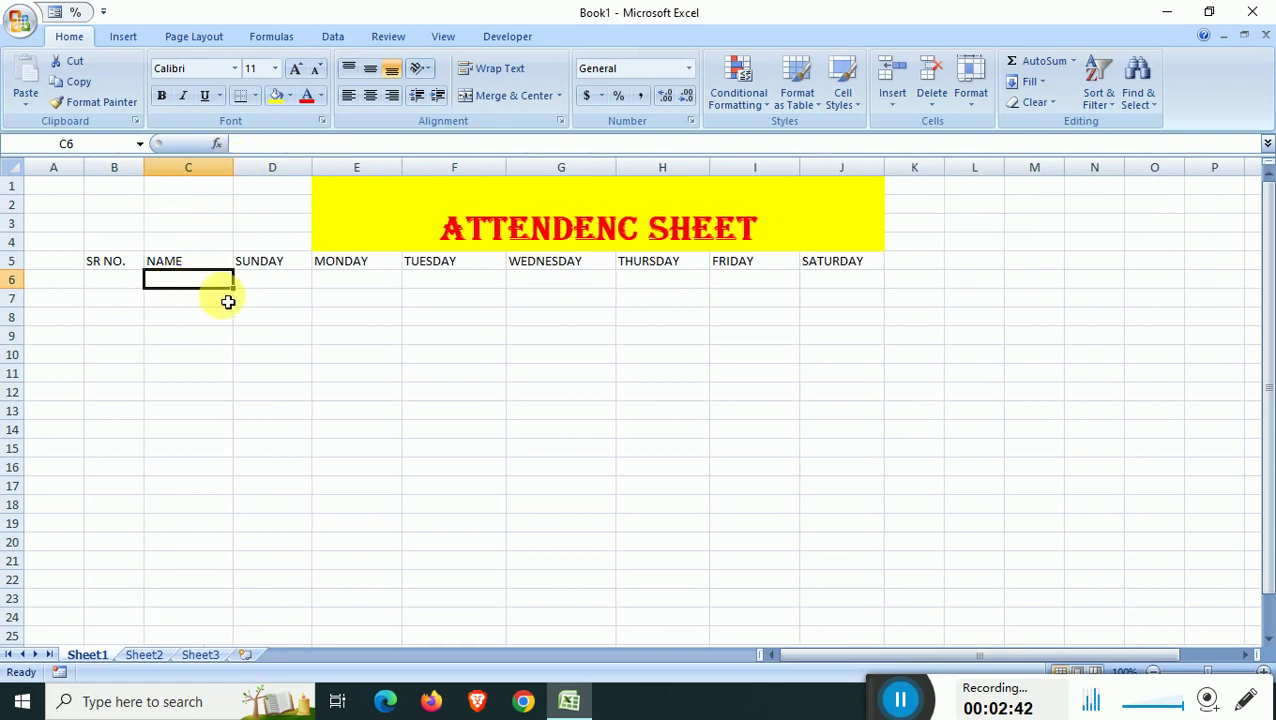
# Step: Enter RAJU, RAM, MOHAN and RAJ in C6:C9, correcting AutoComplete so C9 reads RAJ
pyautogui.write('RAJU')
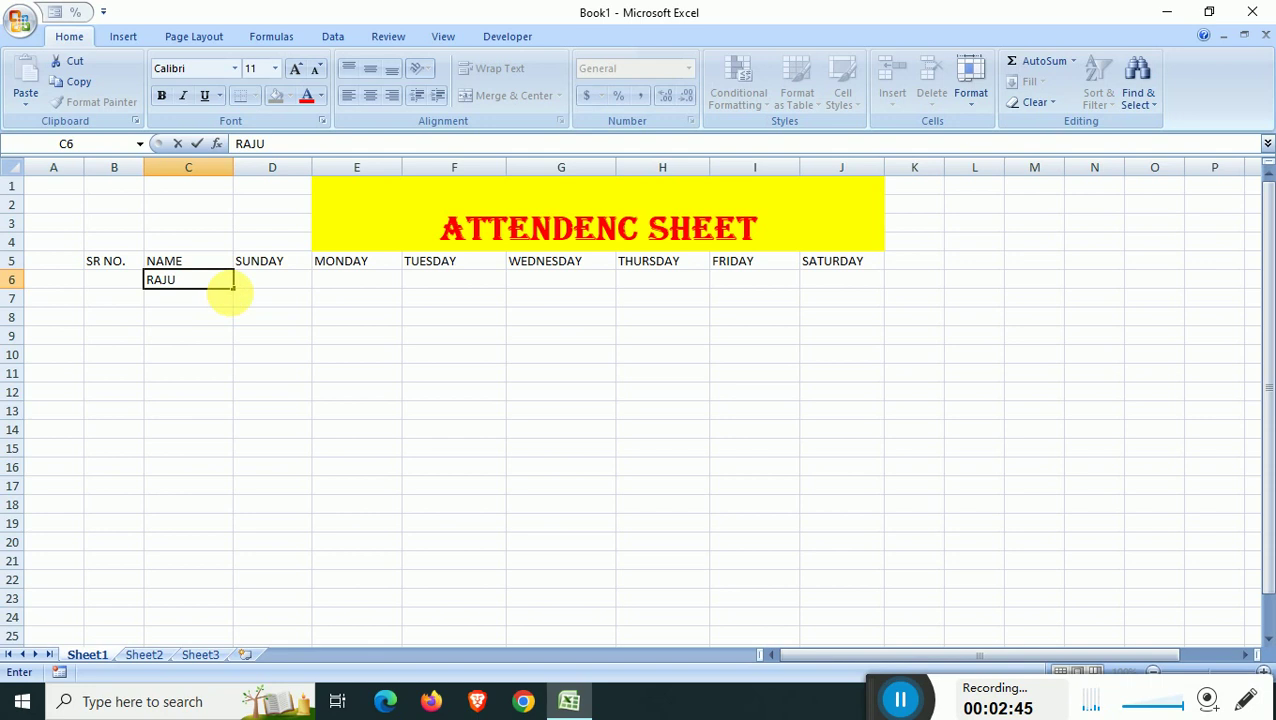
pyautogui.press('Return')
pyautogui.write('RA')
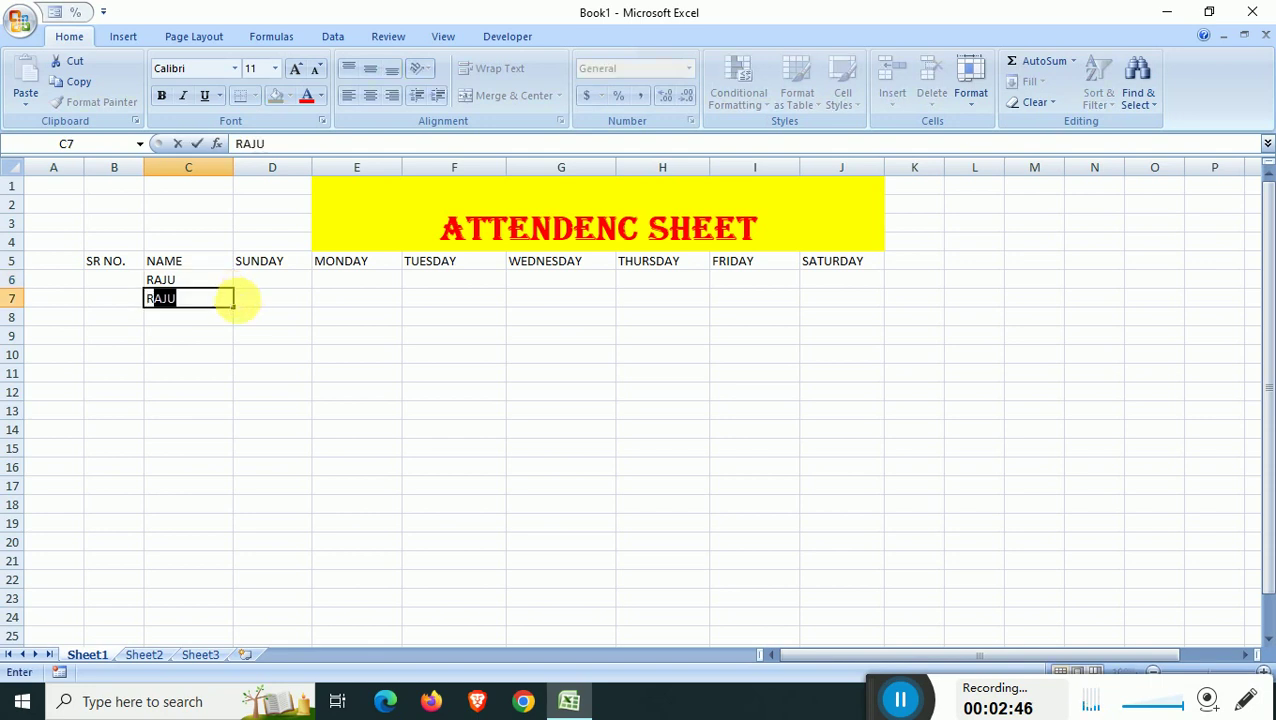
pyautogui.write('M')
pyautogui.press('Return')
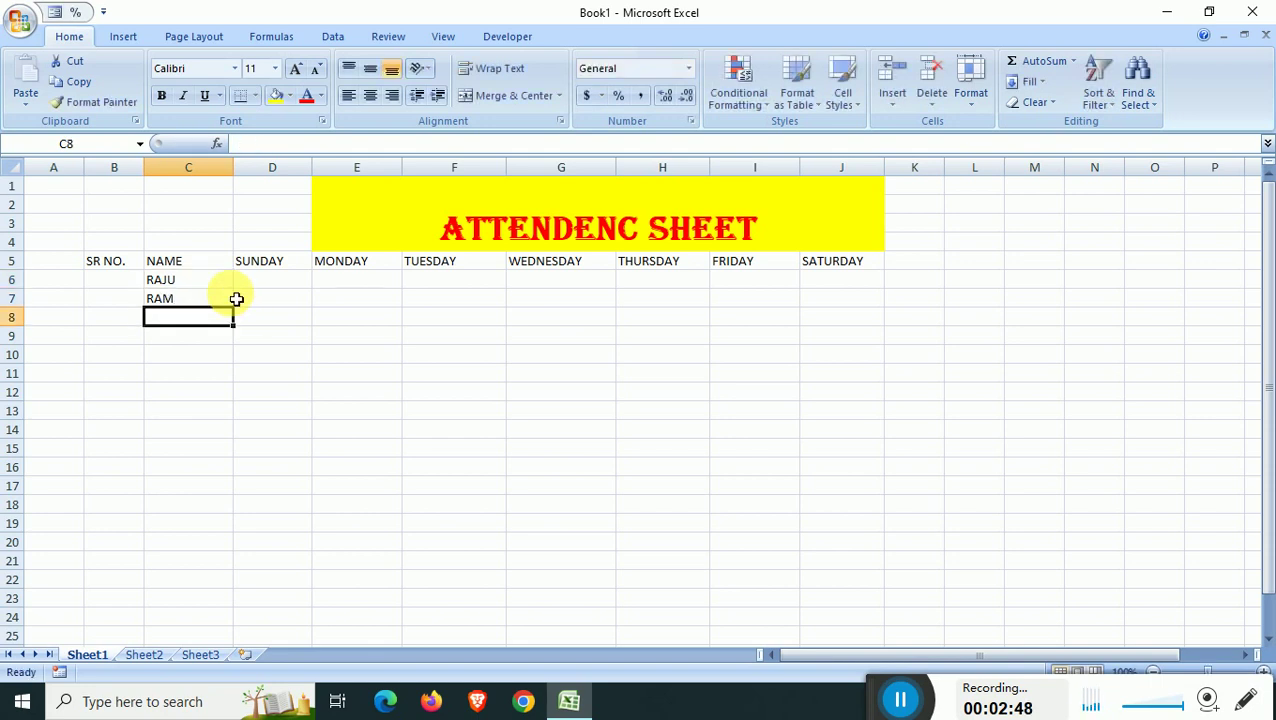
pyautogui.write('MO')
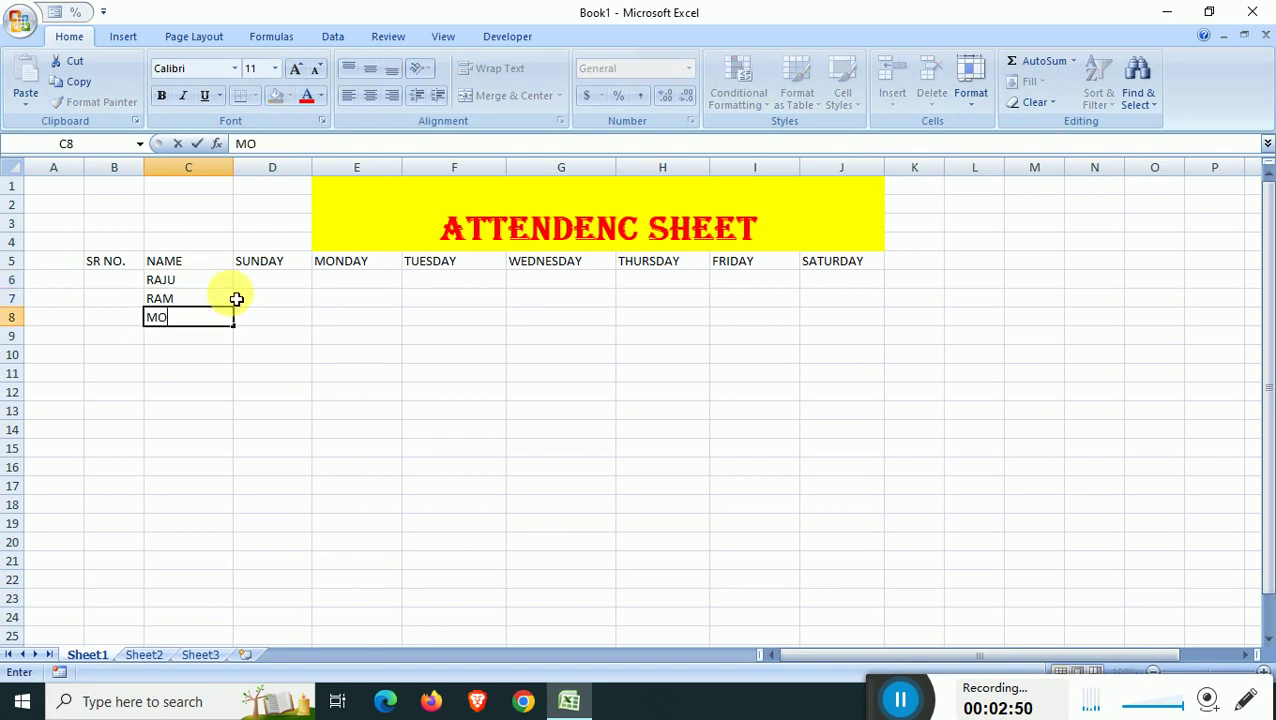
pyautogui.write('HAN')
pyautogui.press('Return')
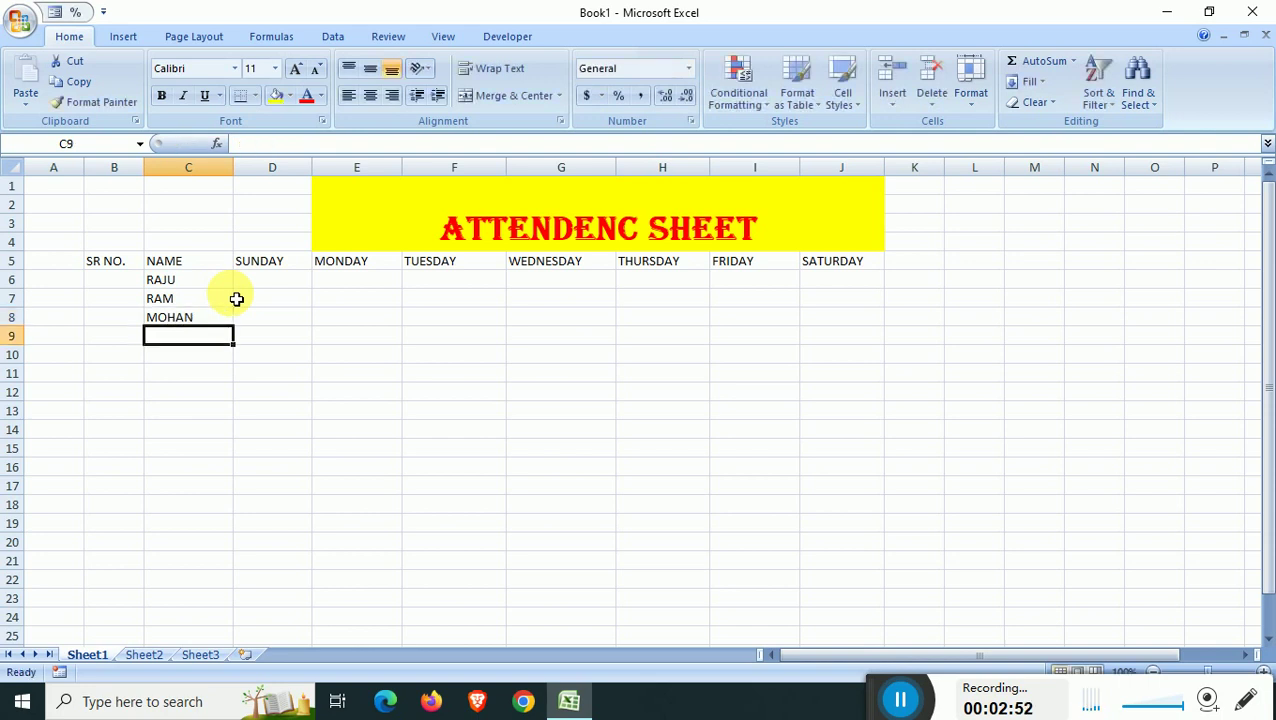
pyautogui.write('RAJ')
pyautogui.press('Return')
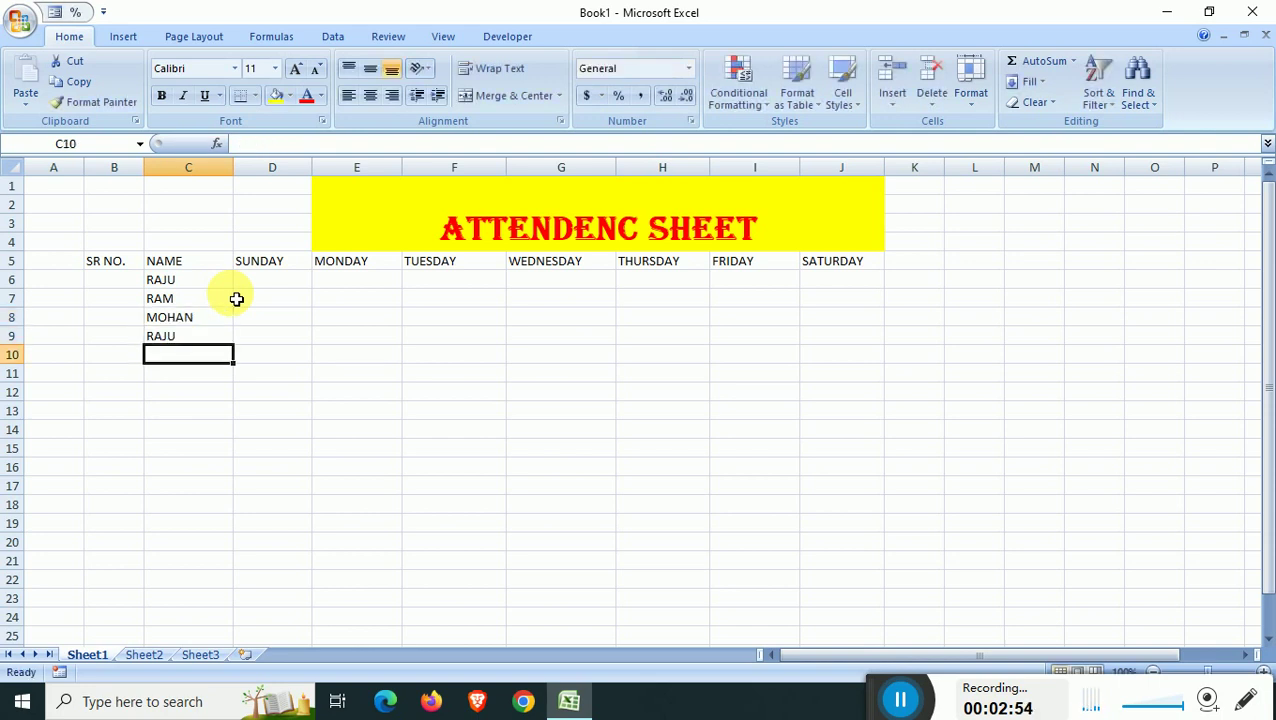
pyautogui.press('Up')
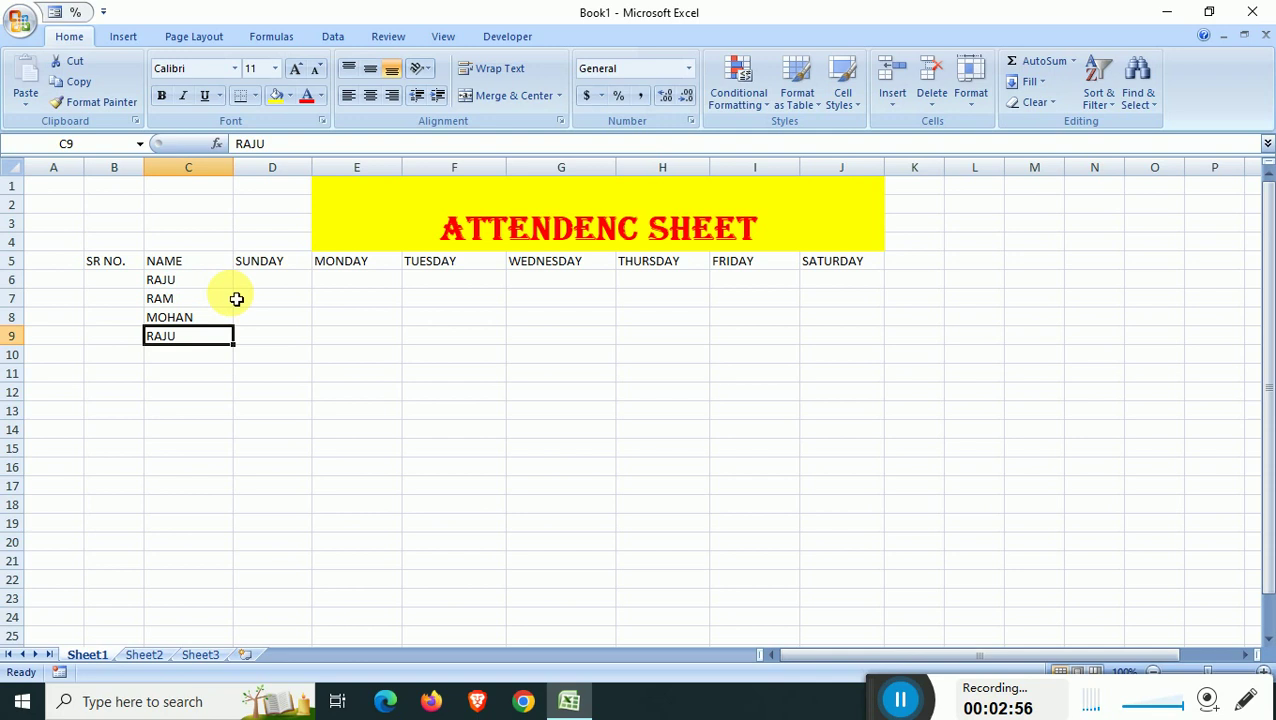
pyautogui.press('Down')
pyautogui.press('Up')
pyautogui.write('RAJ')
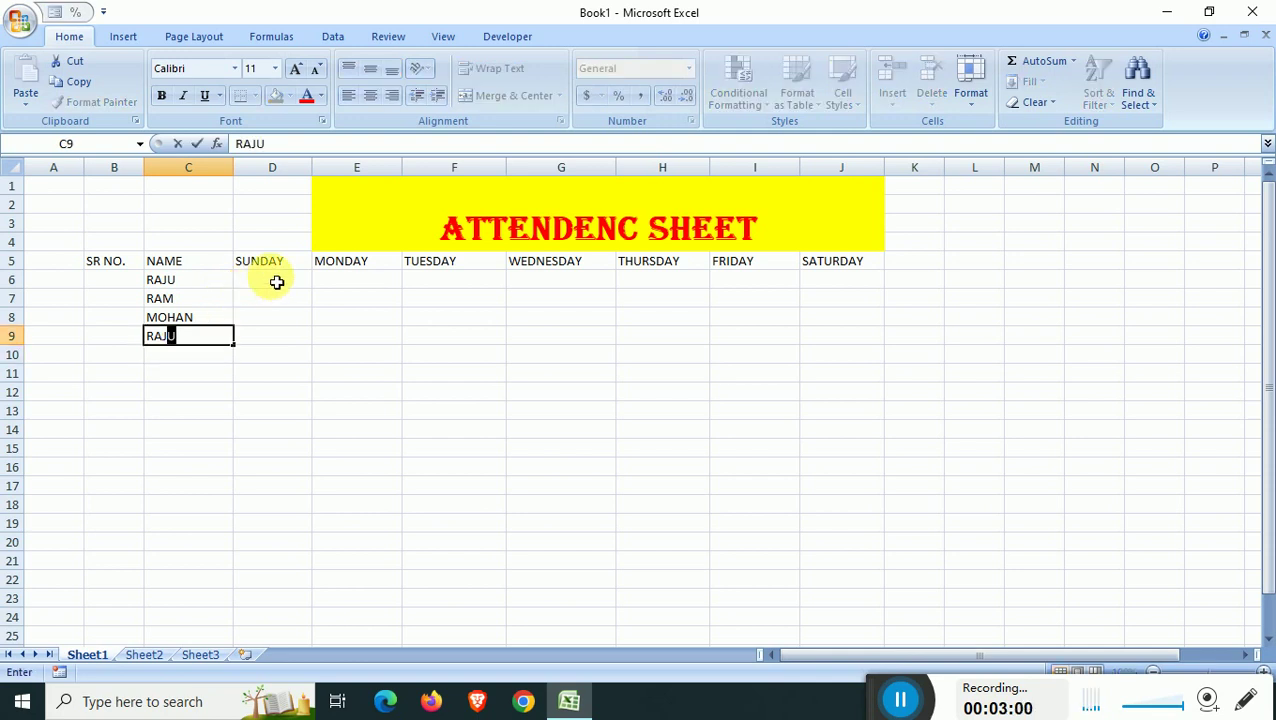
pyautogui.press('BackSpace')
pyautogui.press('Return')
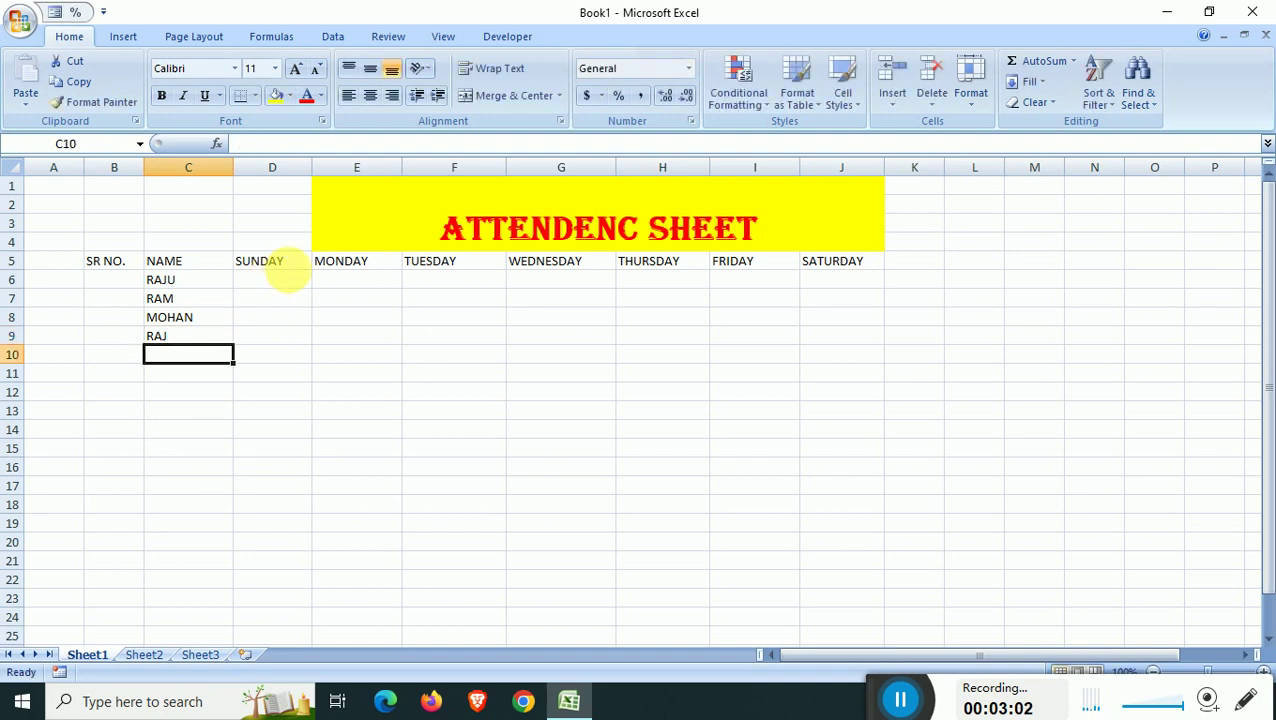
# Step: Enter ROHAN, REEMA, RENU and AKASH in C10:C13
pyautogui.write('RO')
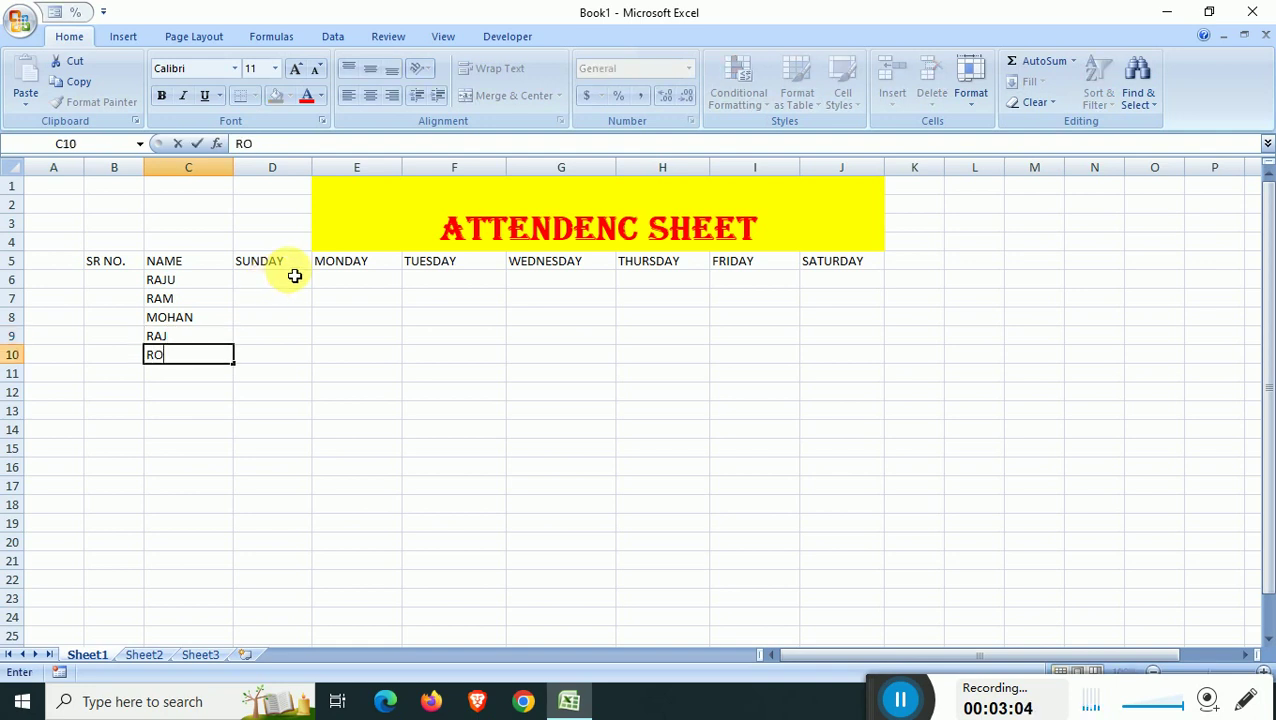
pyautogui.write('HAN')
pyautogui.press('Return')
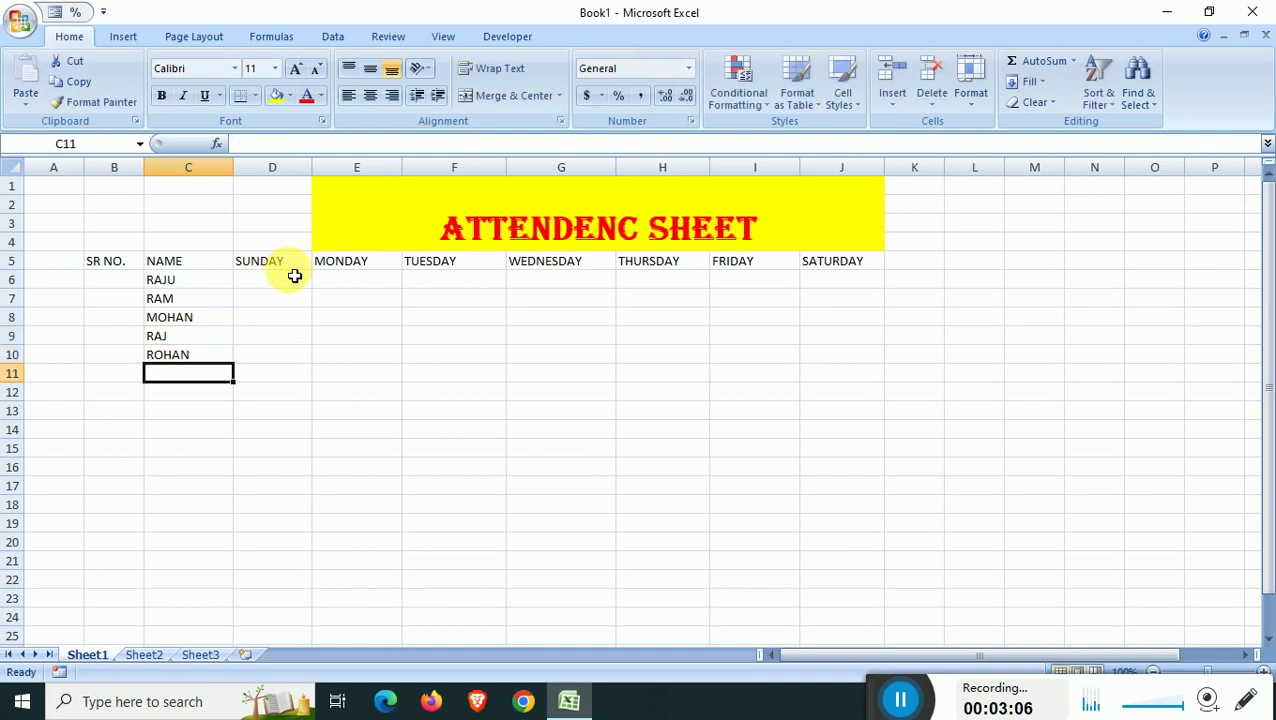
pyautogui.write('REEMA')
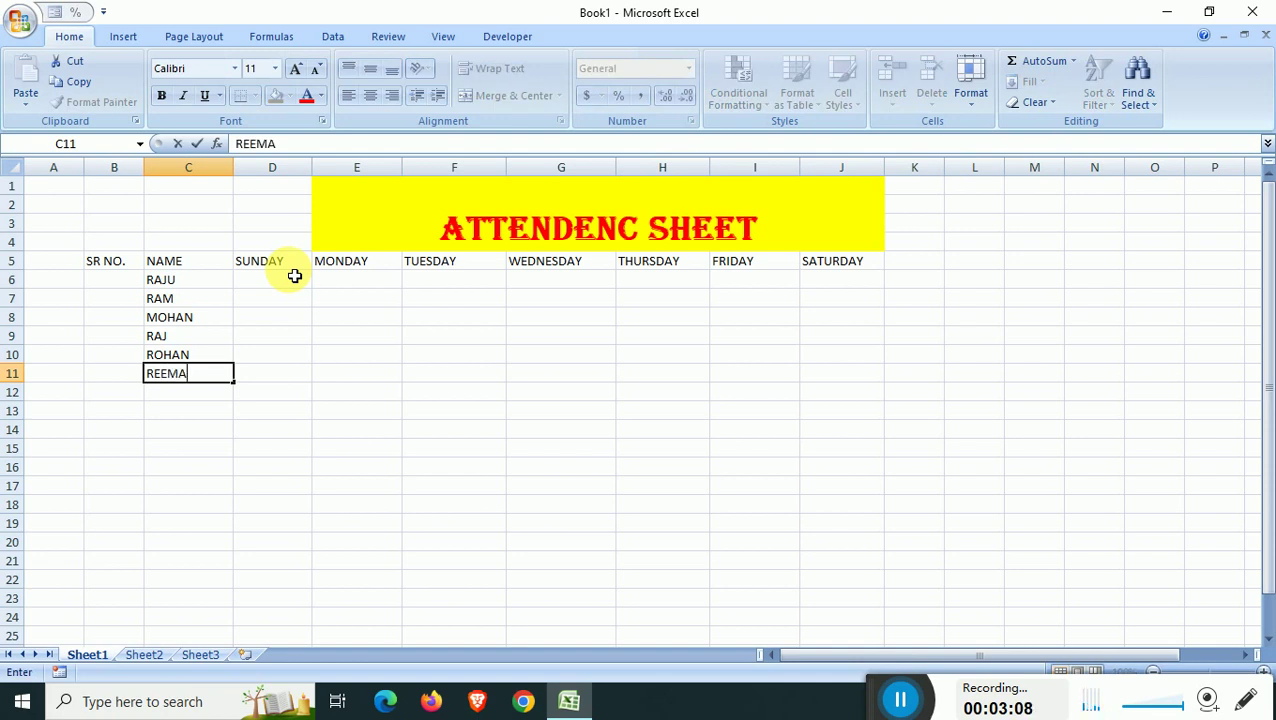
pyautogui.press('Return')
pyautogui.write('RENU')
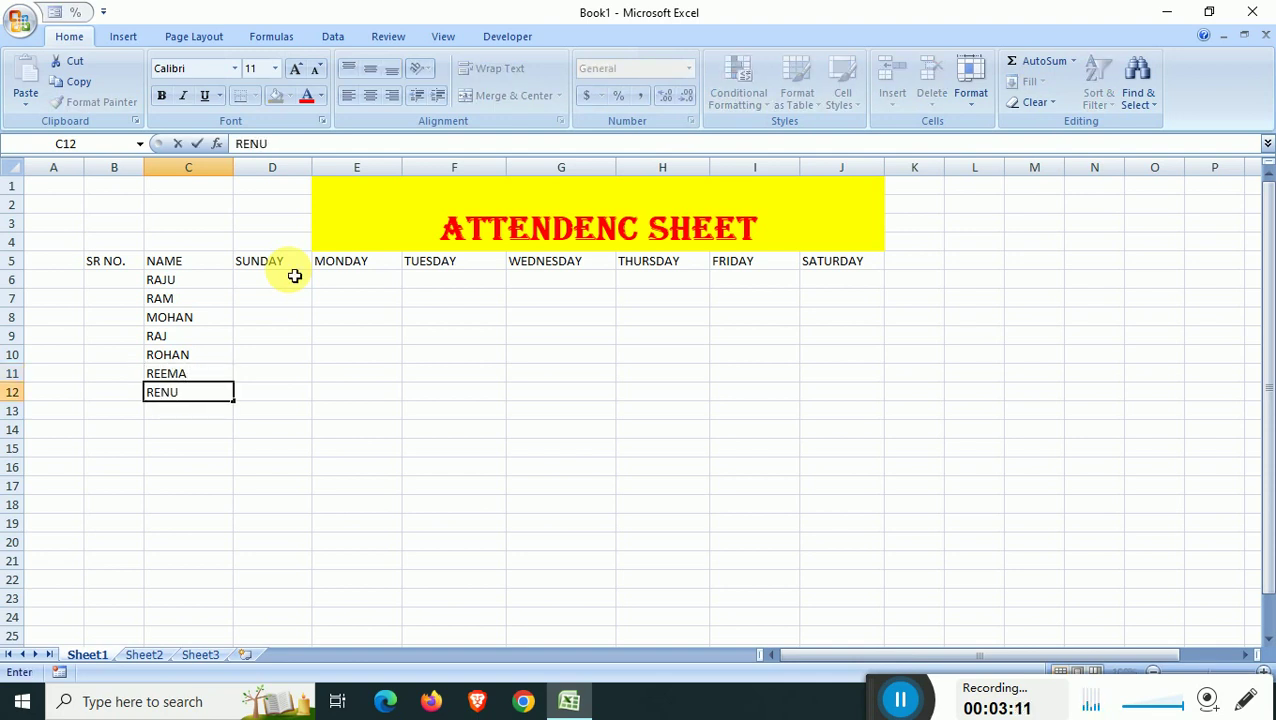
pyautogui.press('Return')
pyautogui.write('A')
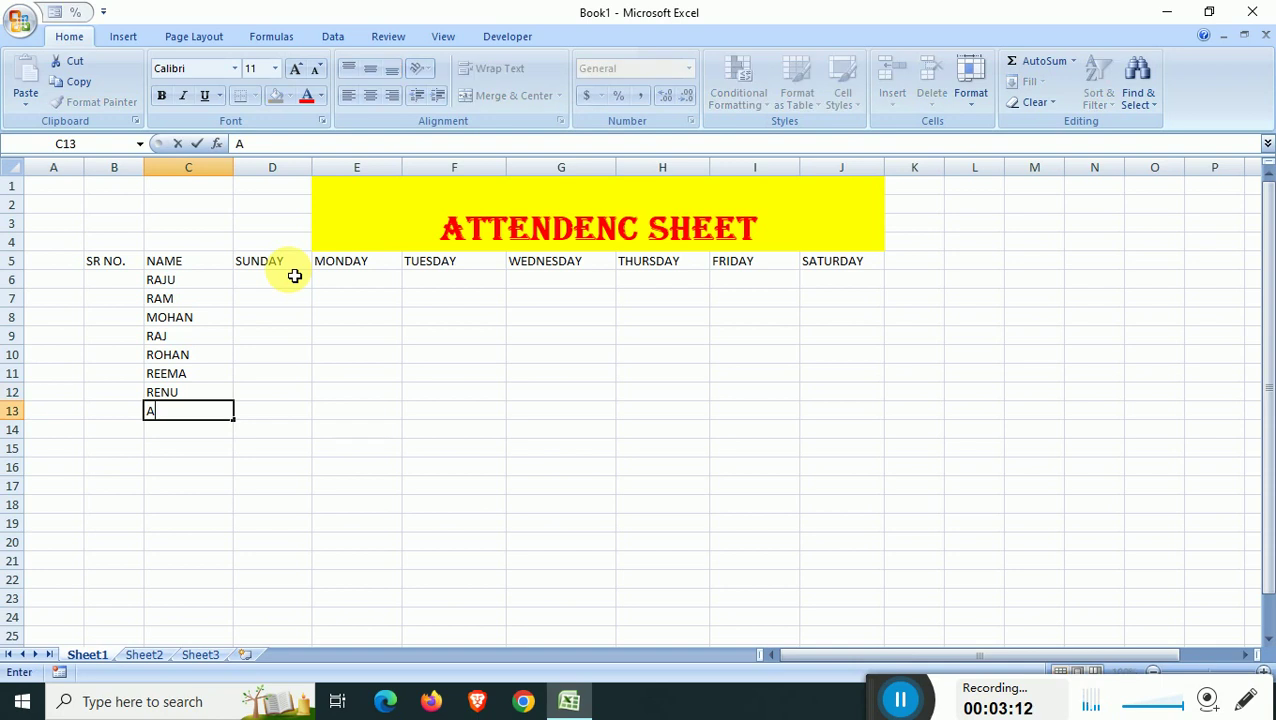
pyautogui.write('KASH')
pyautogui.press('Return')
pyautogui.write('R')
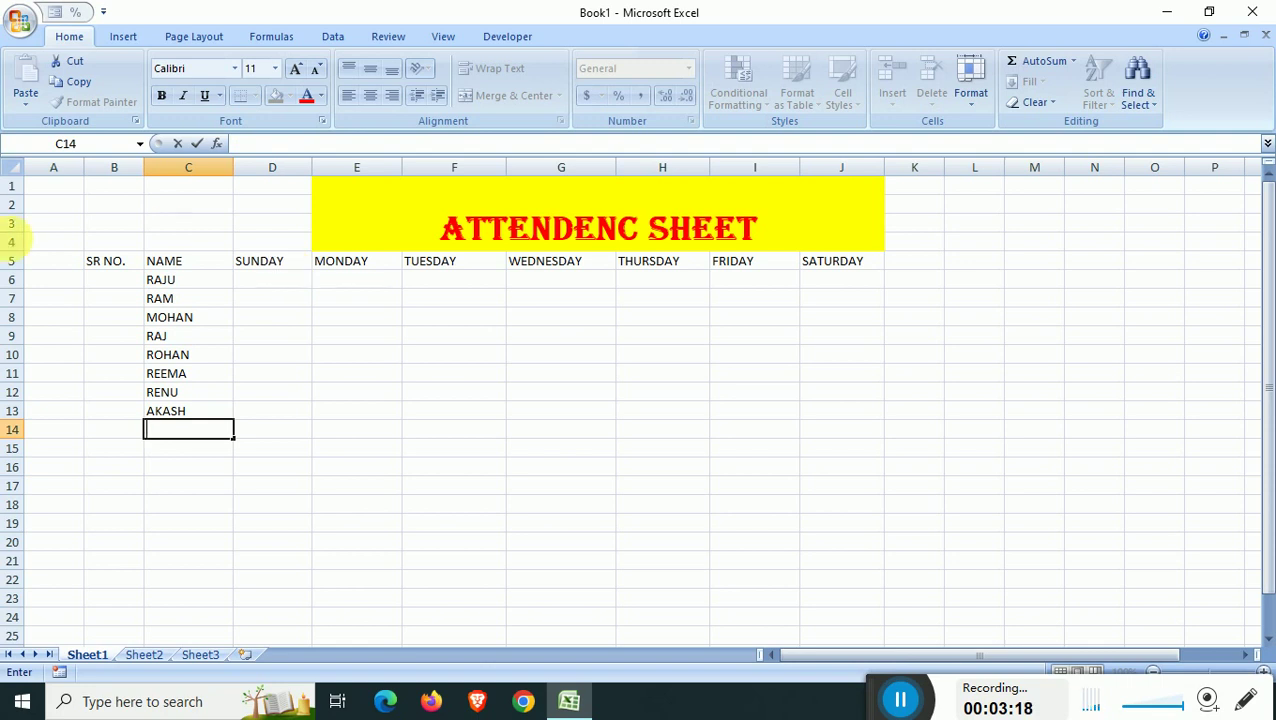
# Step: Number the SR NO. column 1 to 10 in B6:B15 using the fill handle
pyautogui.click(136, 288)
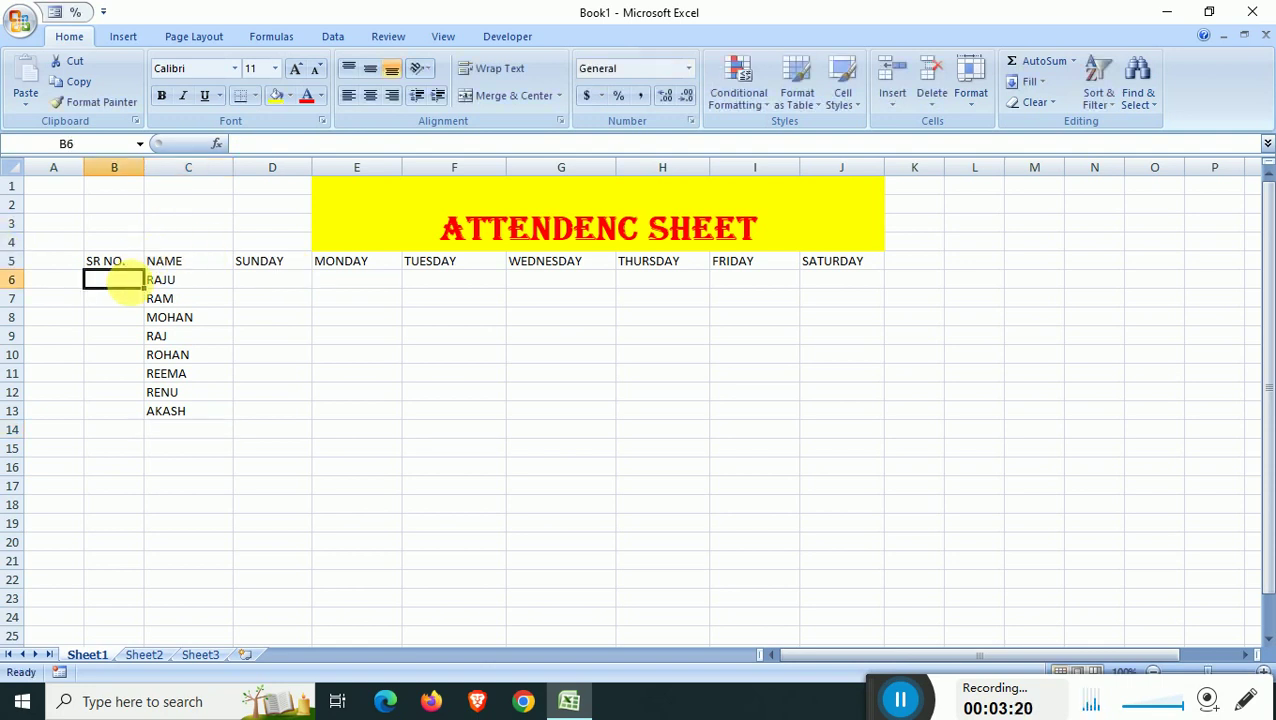
pyautogui.write('1')
pyautogui.press('Return')
pyautogui.write('2')
pyautogui.press('Return')
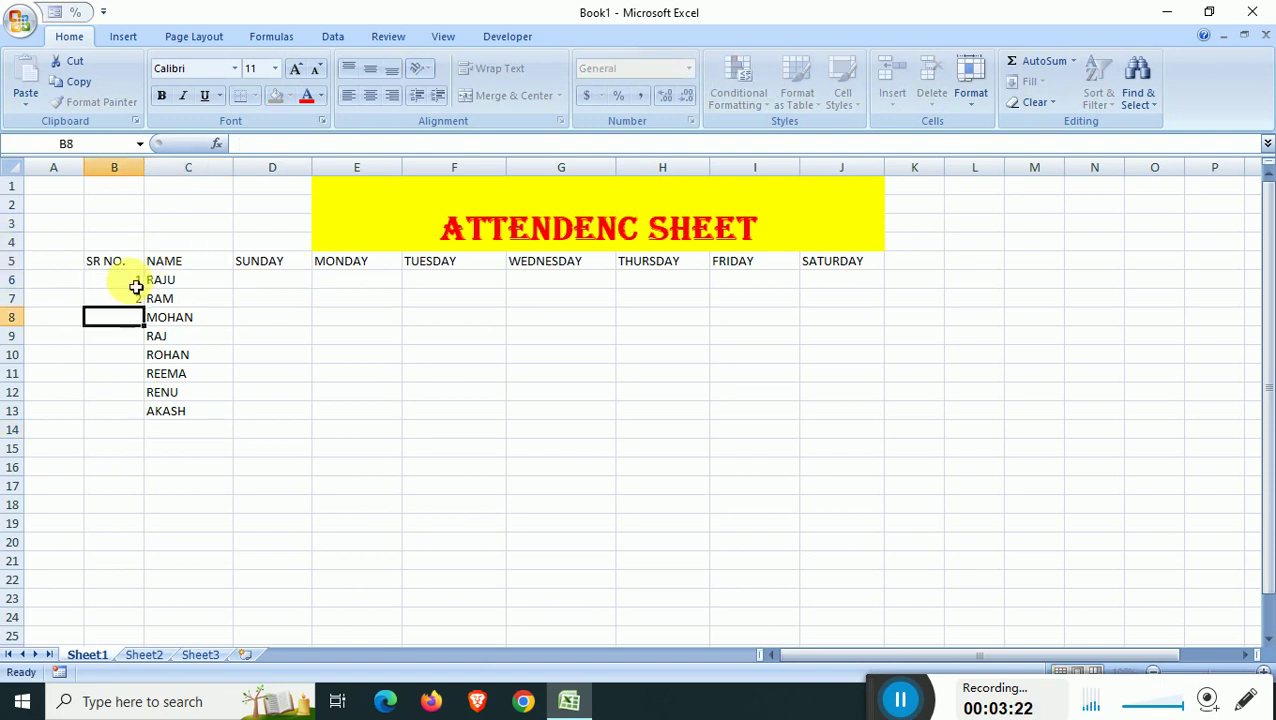
pyautogui.write('3')
pyautogui.press('Return')
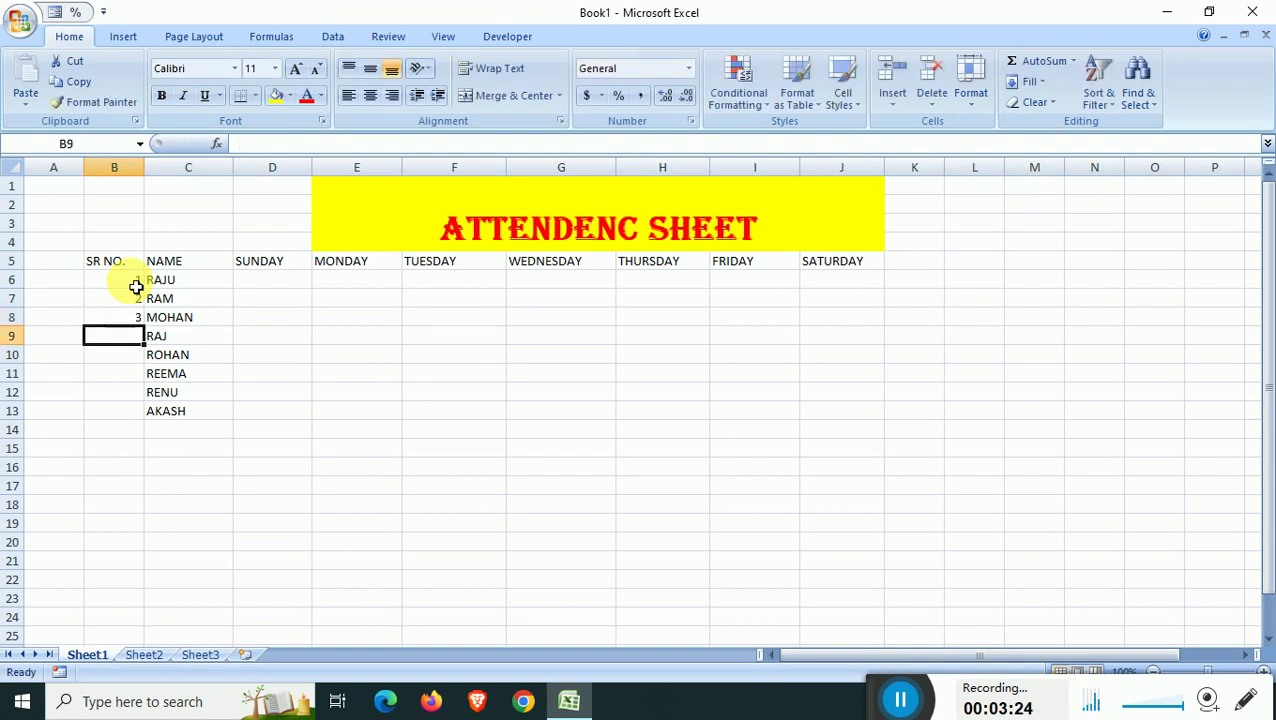
pyautogui.moveTo(114, 284); pyautogui.dragTo(153, 431)
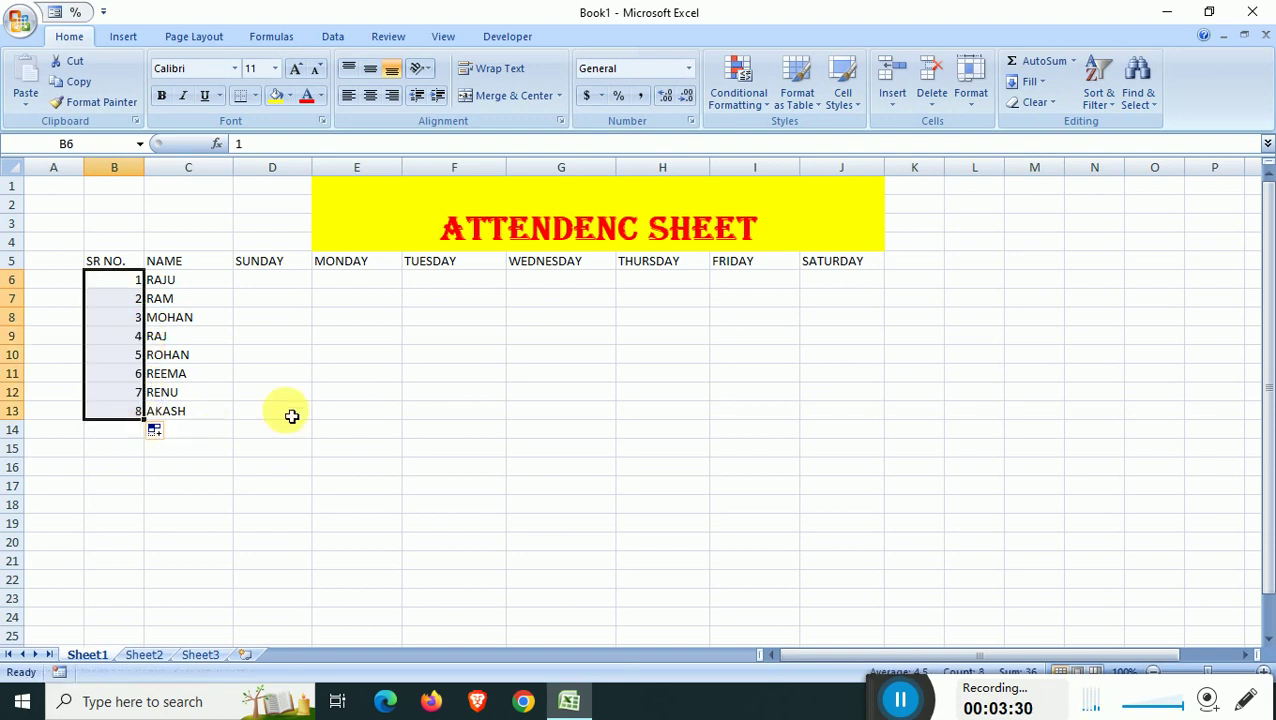
pyautogui.click(119, 430)
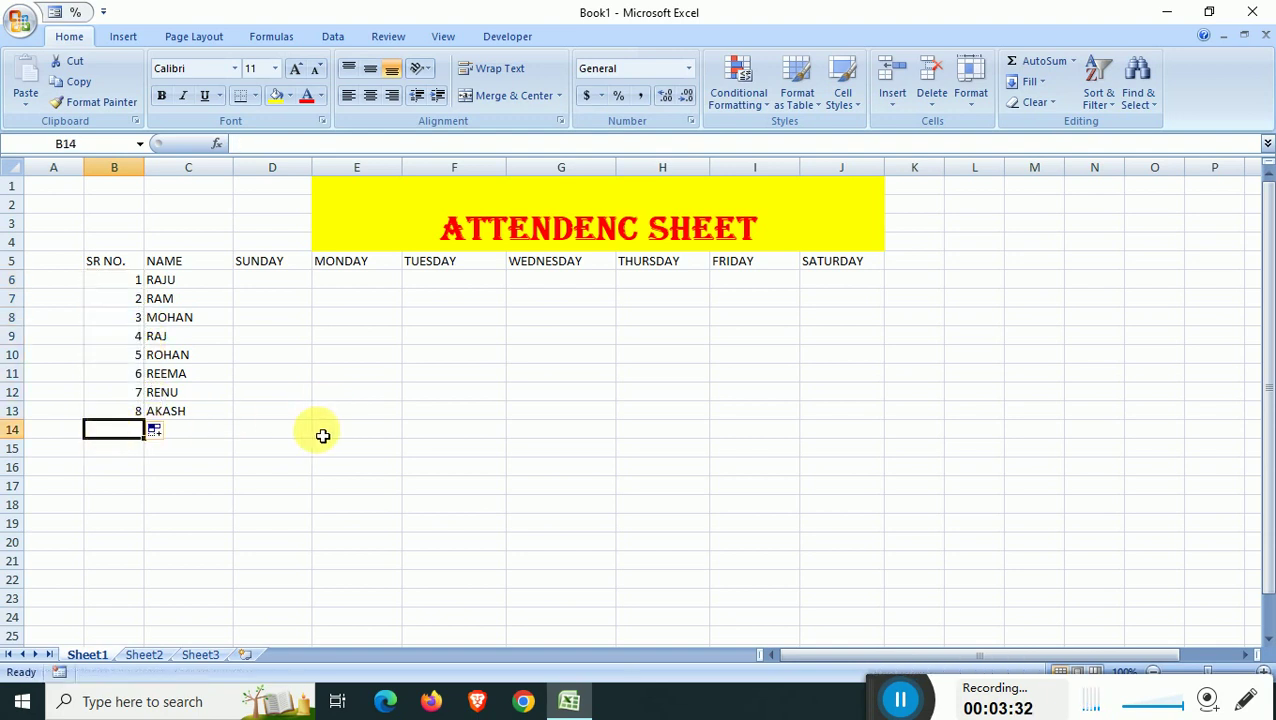
pyautogui.moveTo(125, 287); pyautogui.dragTo(123, 318)
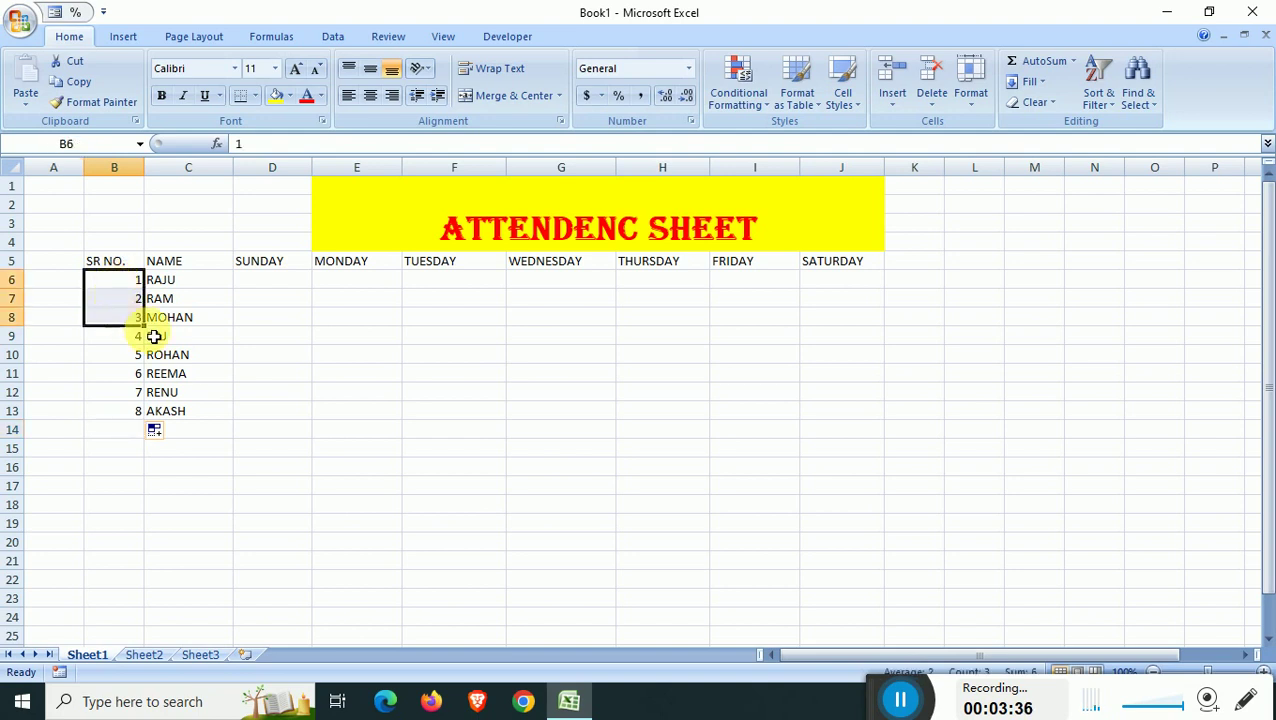
pyautogui.moveTo(145, 328); pyautogui.dragTo(150, 448)
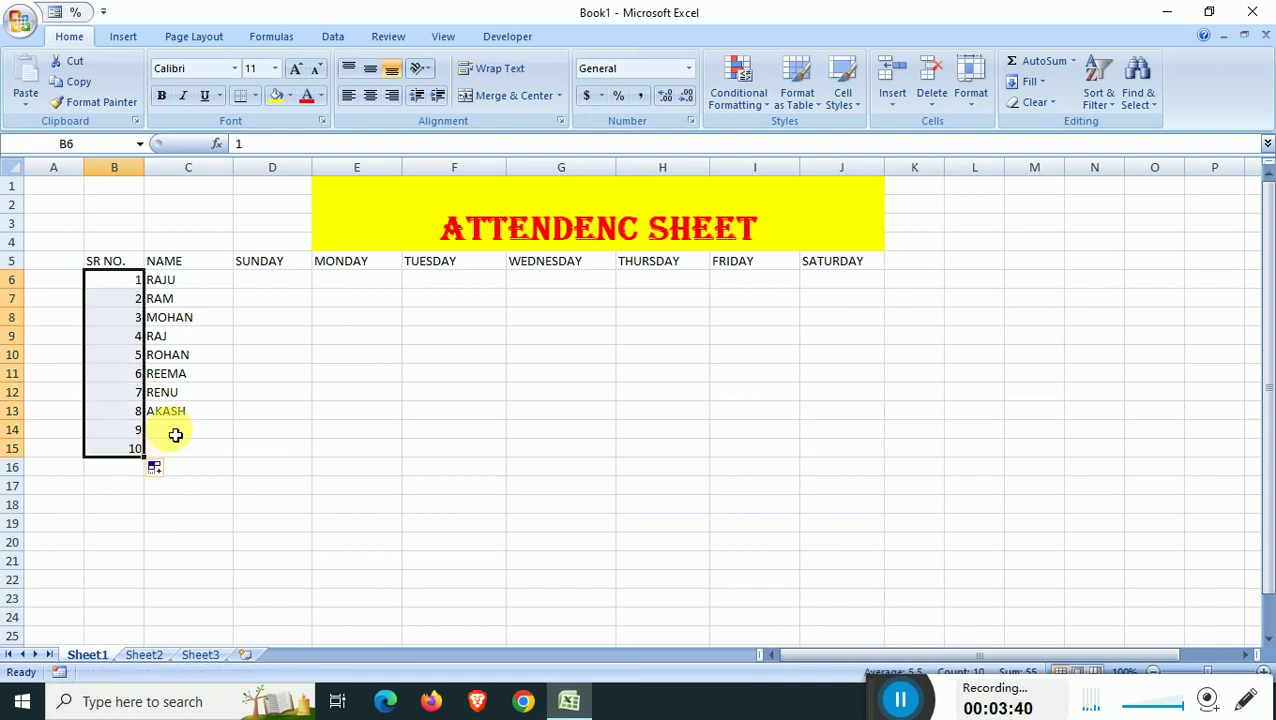
# Step: Add AJAY and SUMIT as the last two names in C14:C15
pyautogui.click(165, 430)
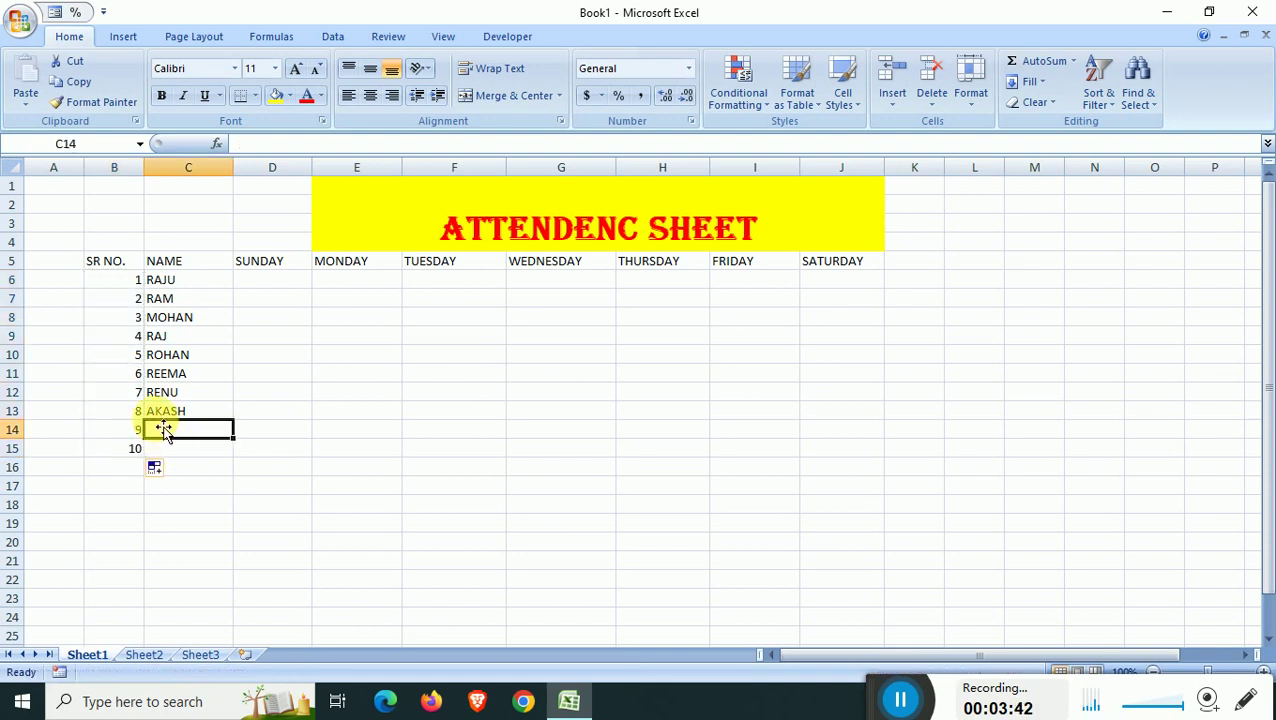
pyautogui.write('AJAY')
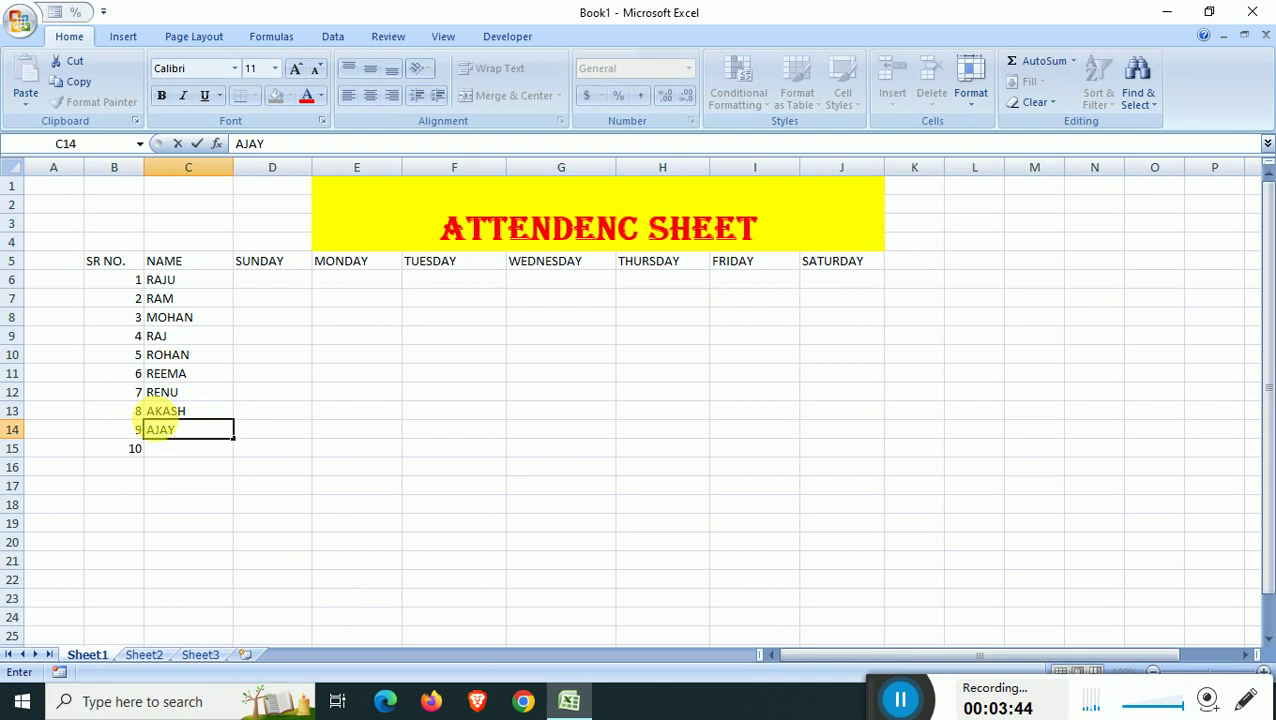
pyautogui.press('Return')
pyautogui.write('SUMIT')
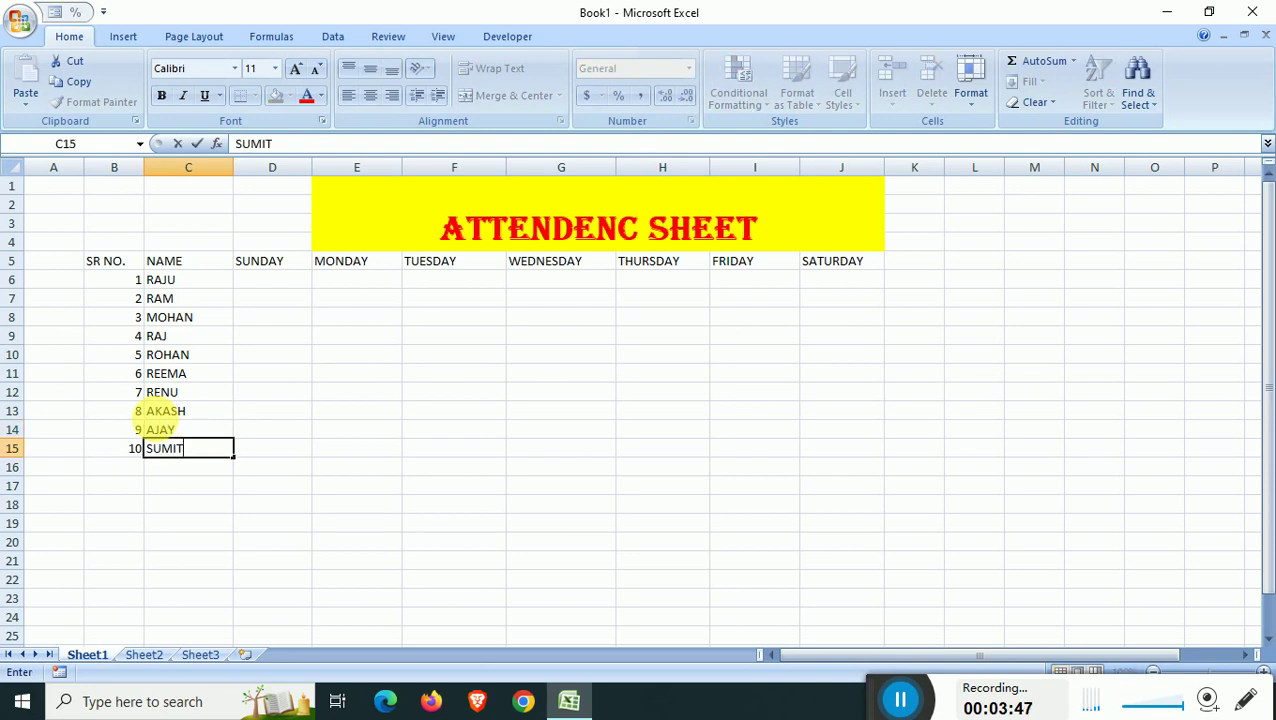
pyautogui.press('Return')
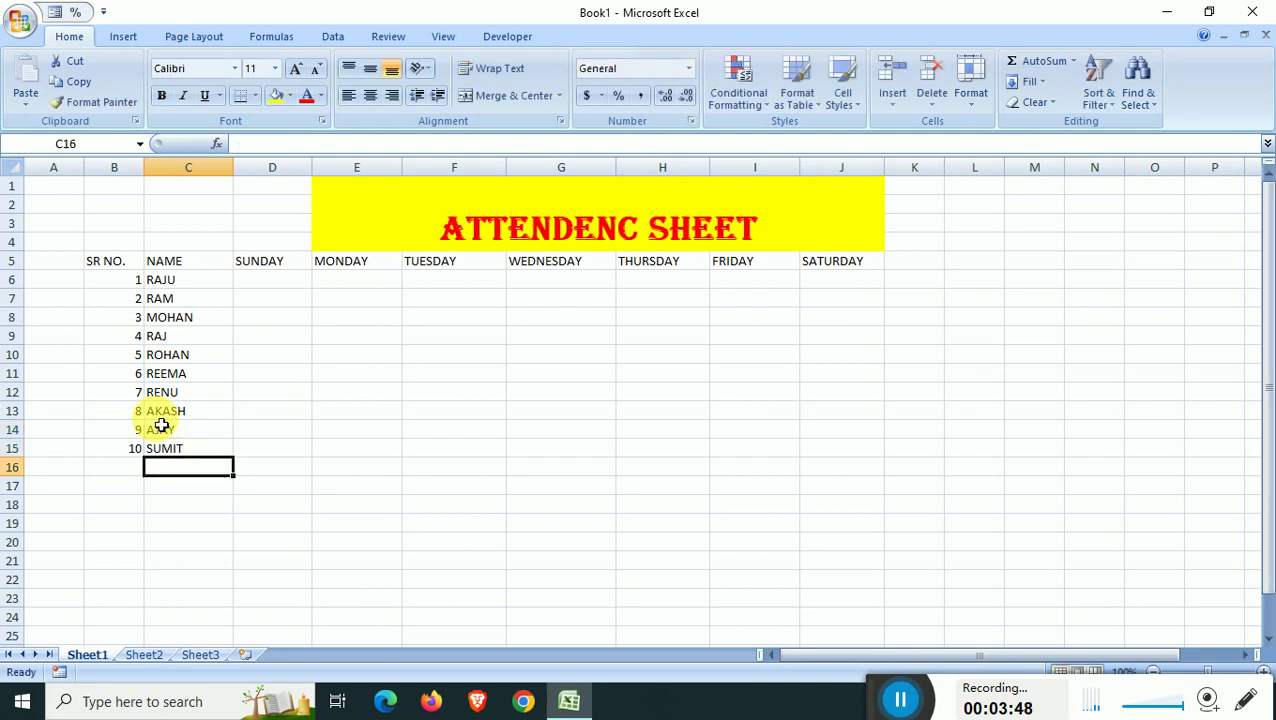
# Step: Select D6:J15, the SUNDAY–SATURDAY cells for all ten students
pyautogui.click(270, 283)
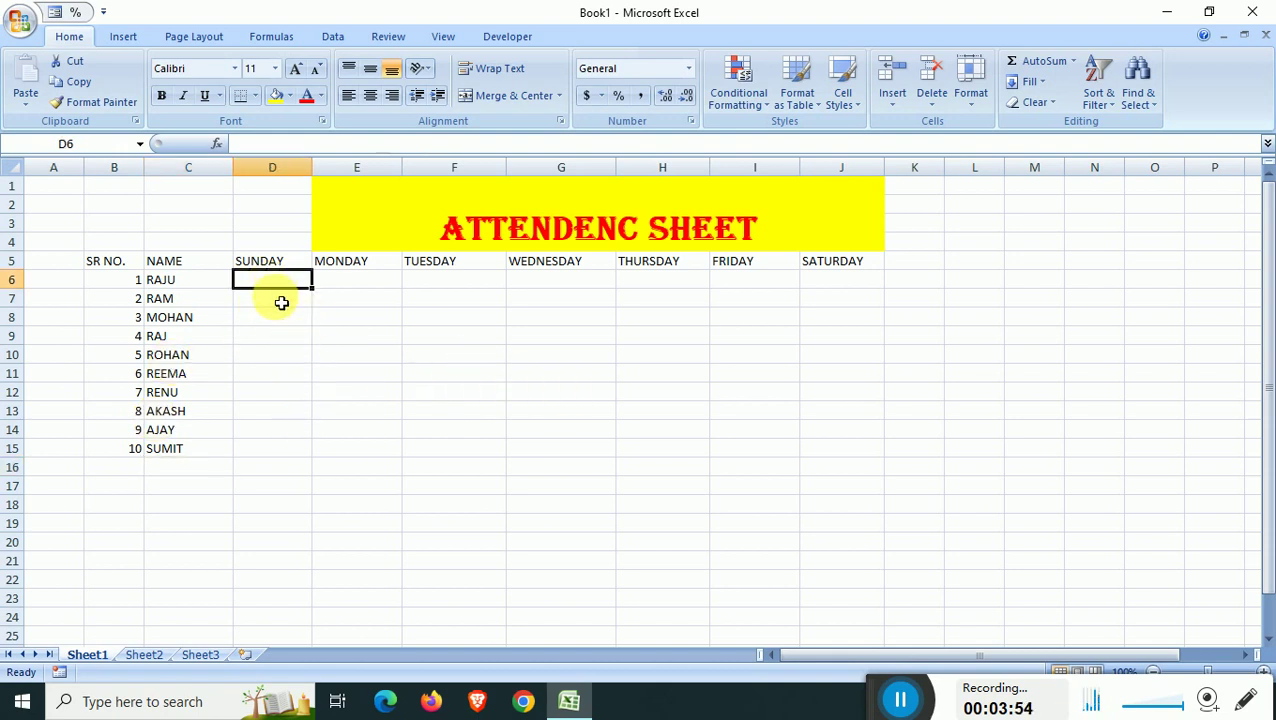
pyautogui.moveTo(275, 287); pyautogui.dragTo(840, 455)
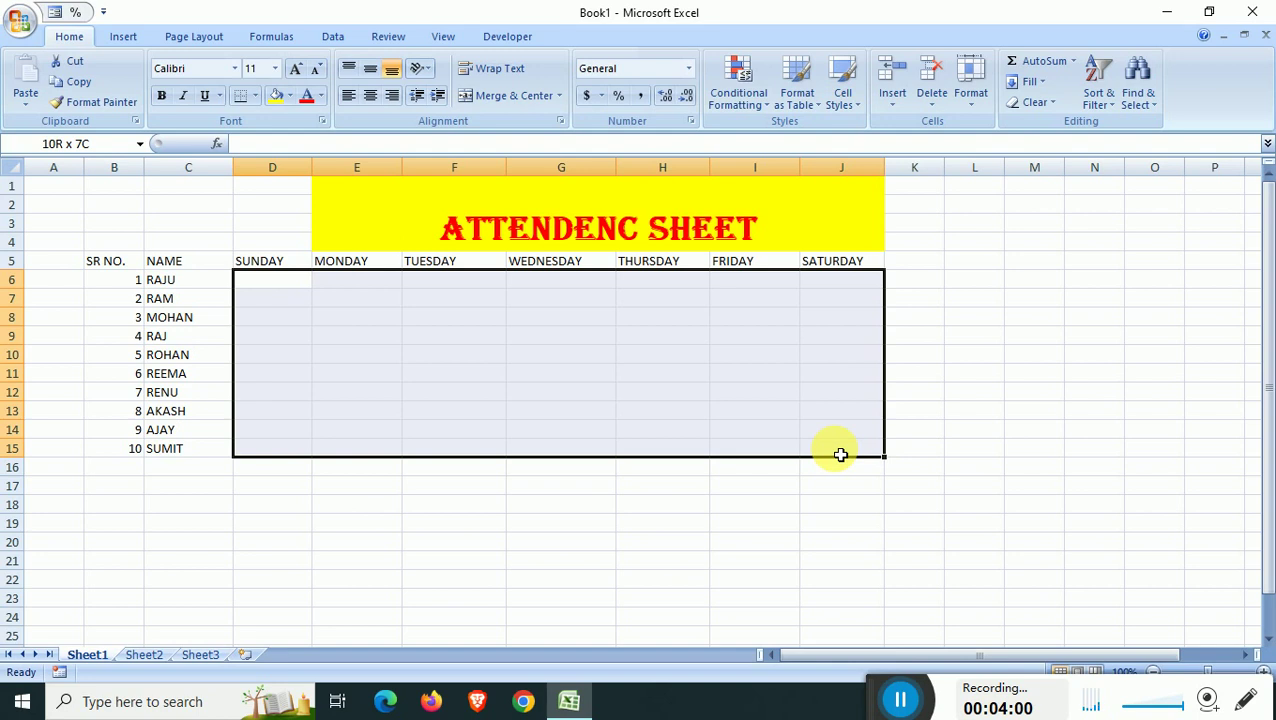
pyautogui.moveTo(826, 455); pyautogui.dragTo(799, 465)
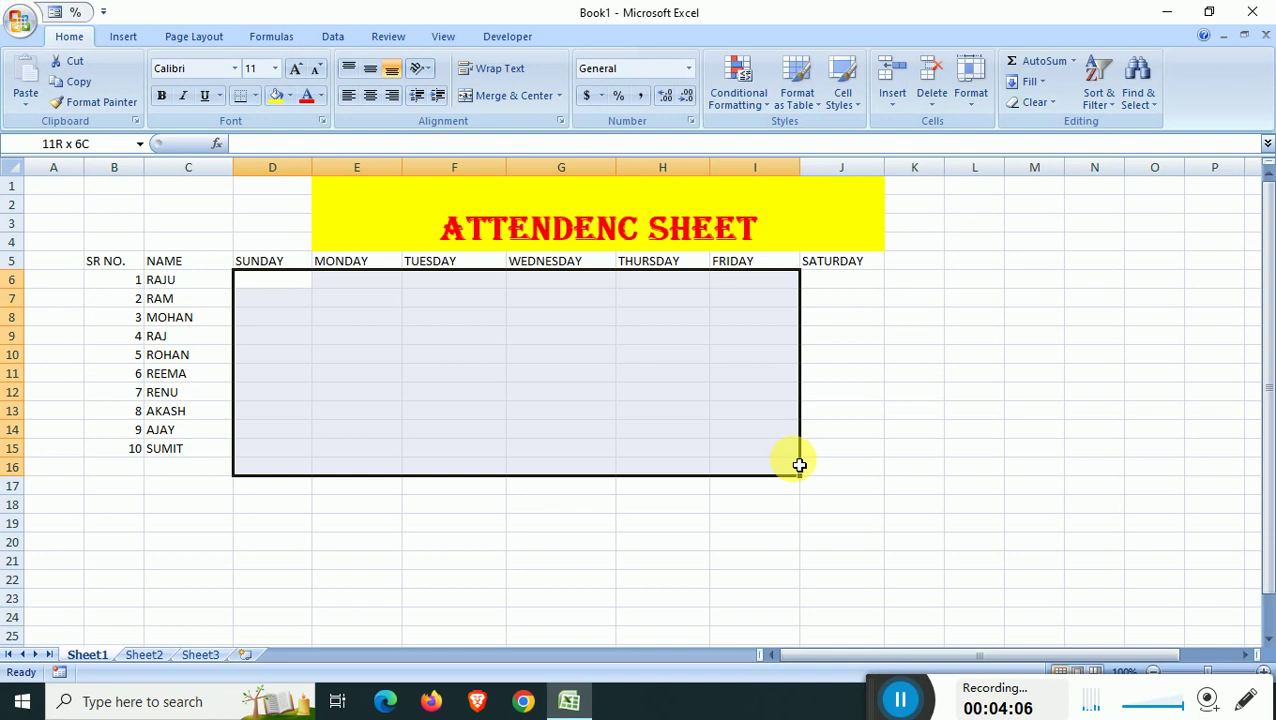
pyautogui.moveTo(799, 465); pyautogui.dragTo(971, 504)
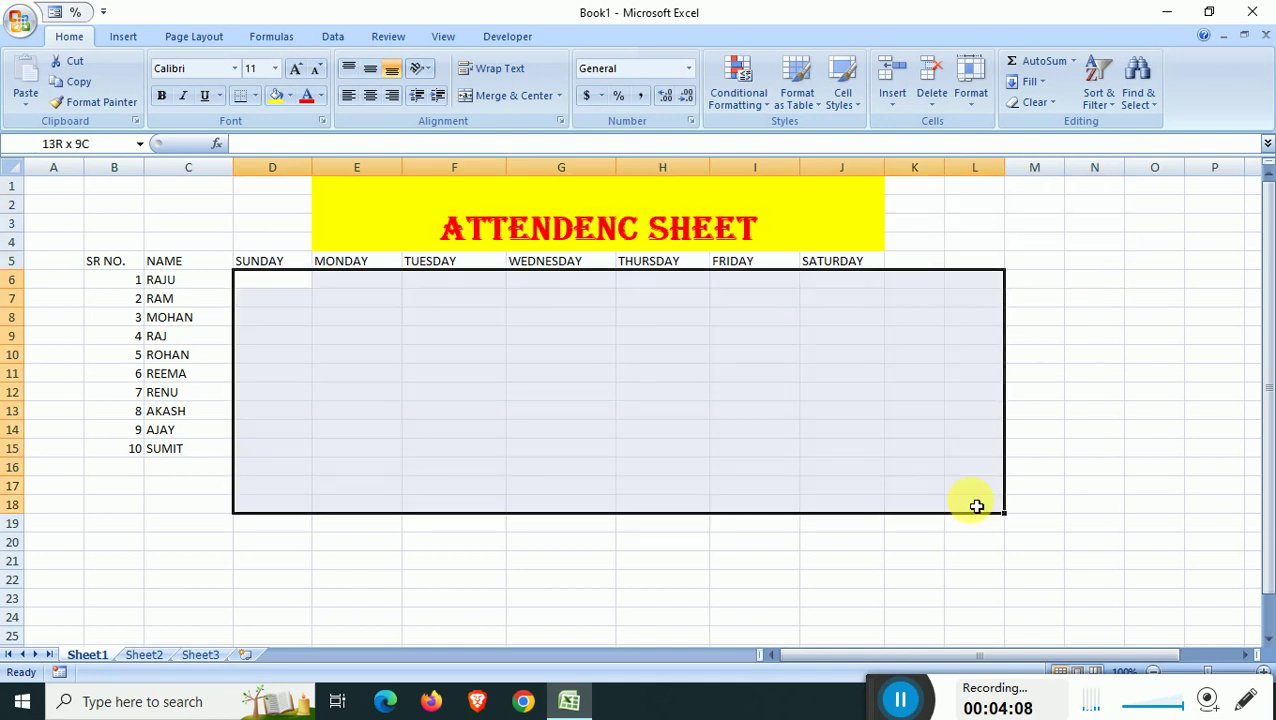
pyautogui.moveTo(927, 703)
pyautogui.mouseDown()
pyautogui.moveTo(422, 592)
pyautogui.moveTo(851, 659)
pyautogui.mouseUp()
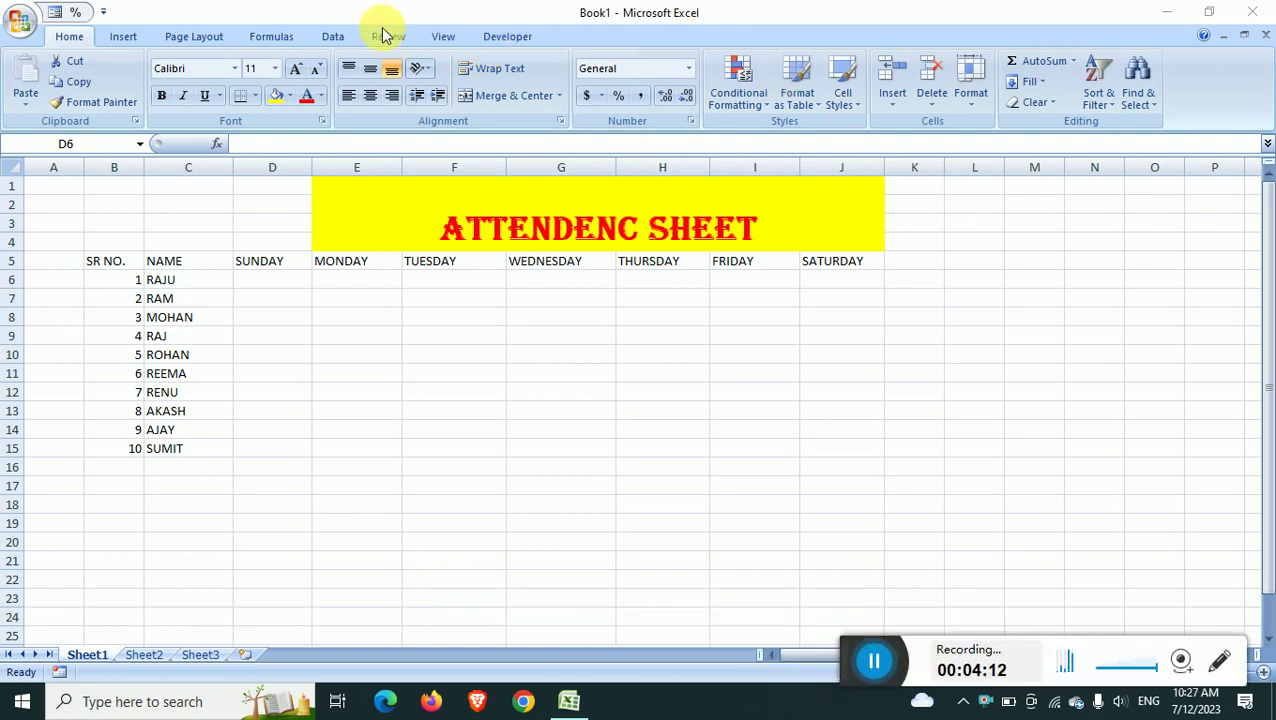
pyautogui.click(336, 36)
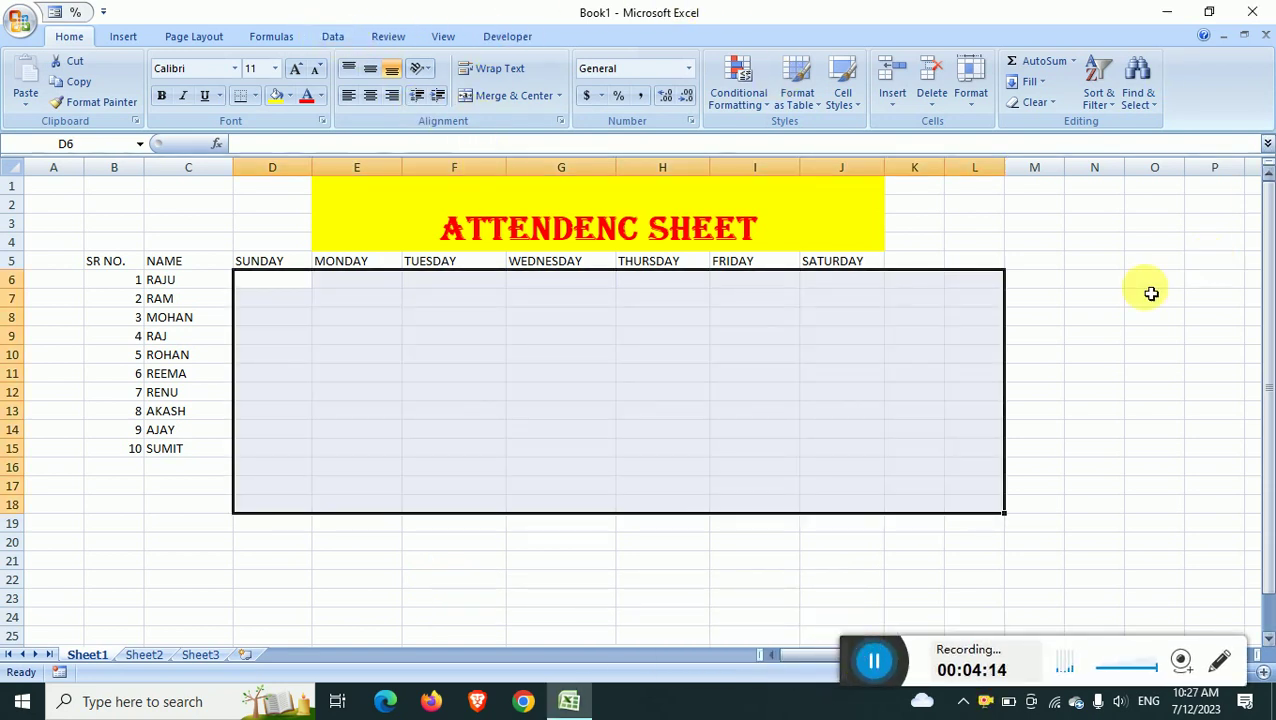
pyautogui.moveTo(262, 282)
pyautogui.mouseDown()
pyautogui.moveTo(838, 436)
pyautogui.moveTo(840, 453)
pyautogui.mouseUp()
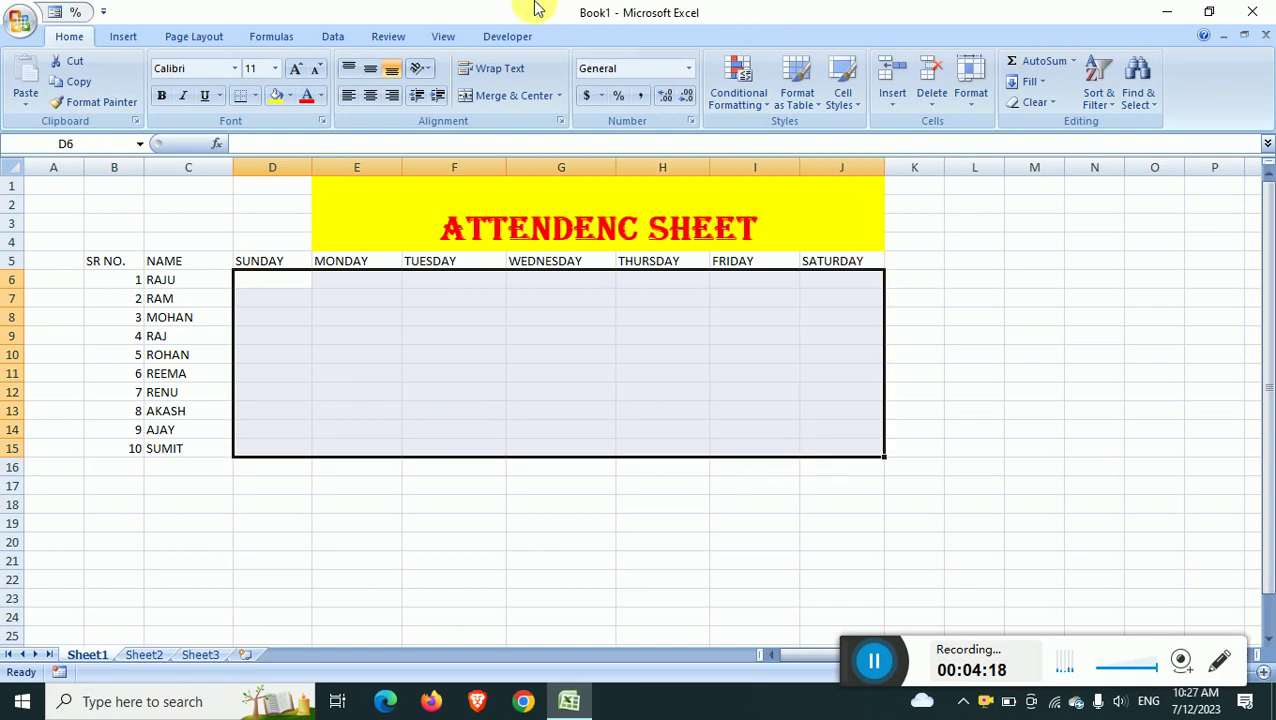
# Step: Add Data Validation to D6:J15 allowing only a list with source P,A,H
pyautogui.click(333, 37)
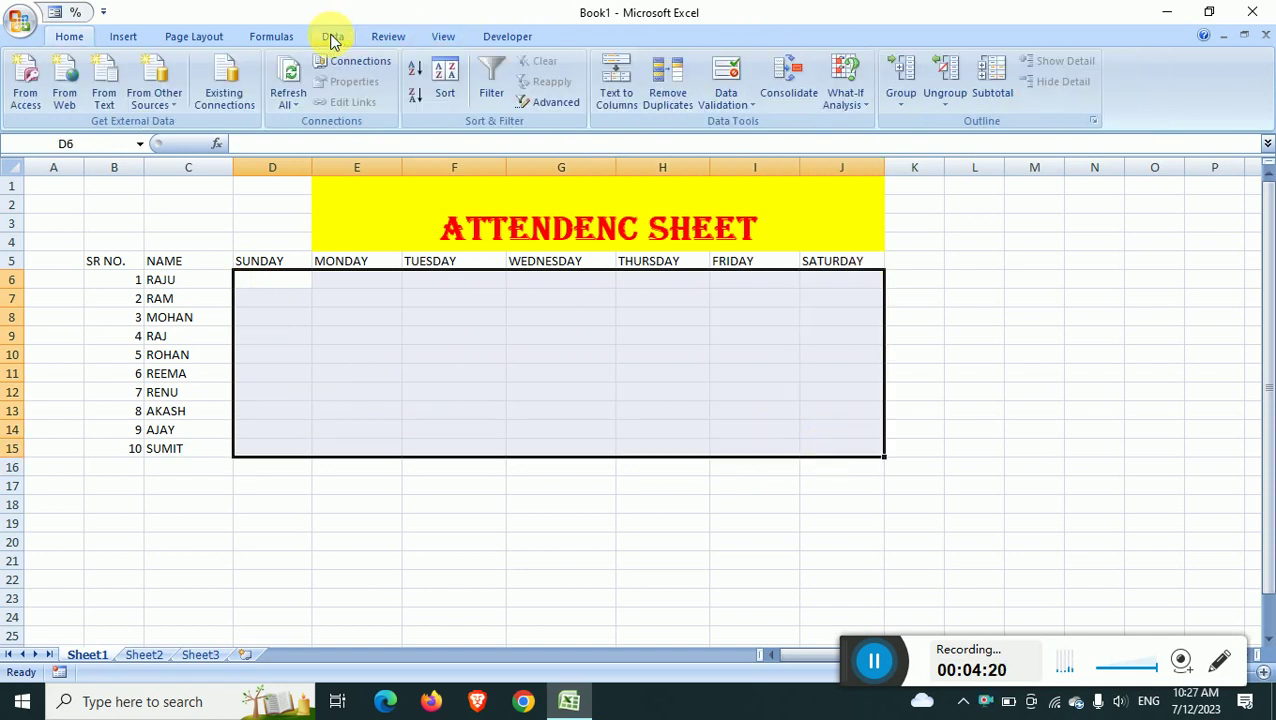
pyautogui.click(727, 101)
pyautogui.click(766, 130)
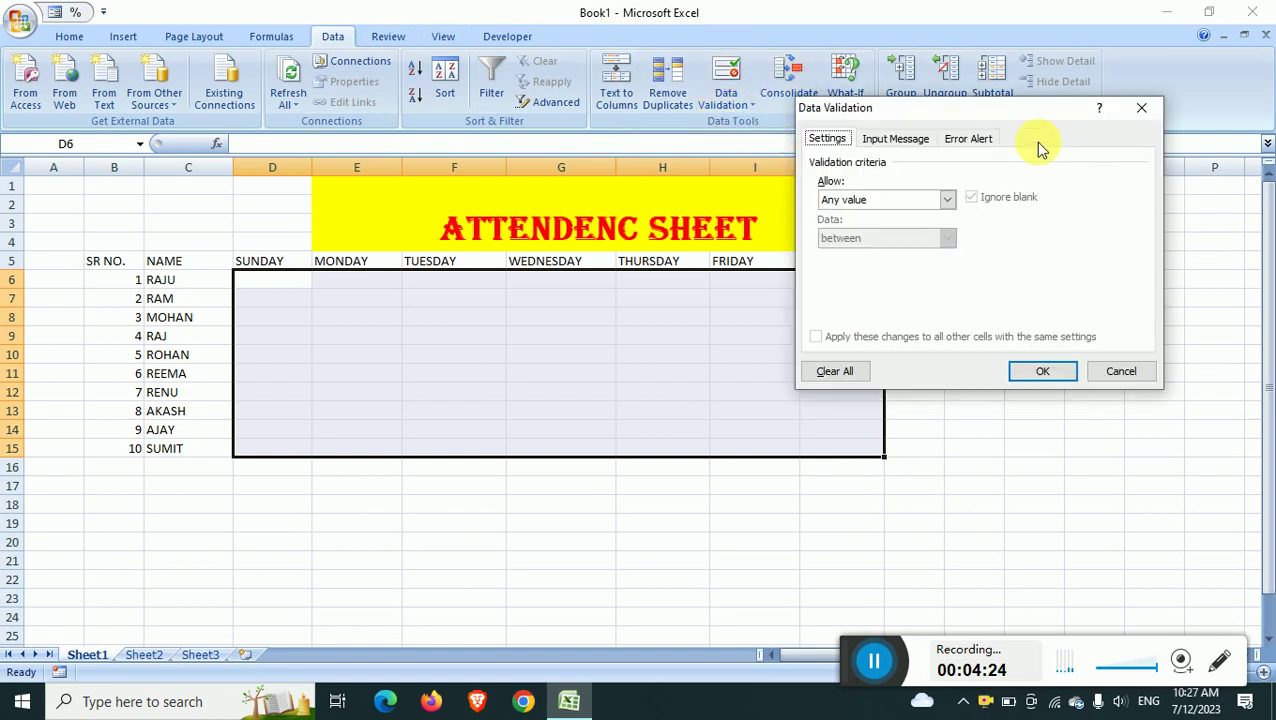
pyautogui.click(962, 201)
pyautogui.click(835, 252)
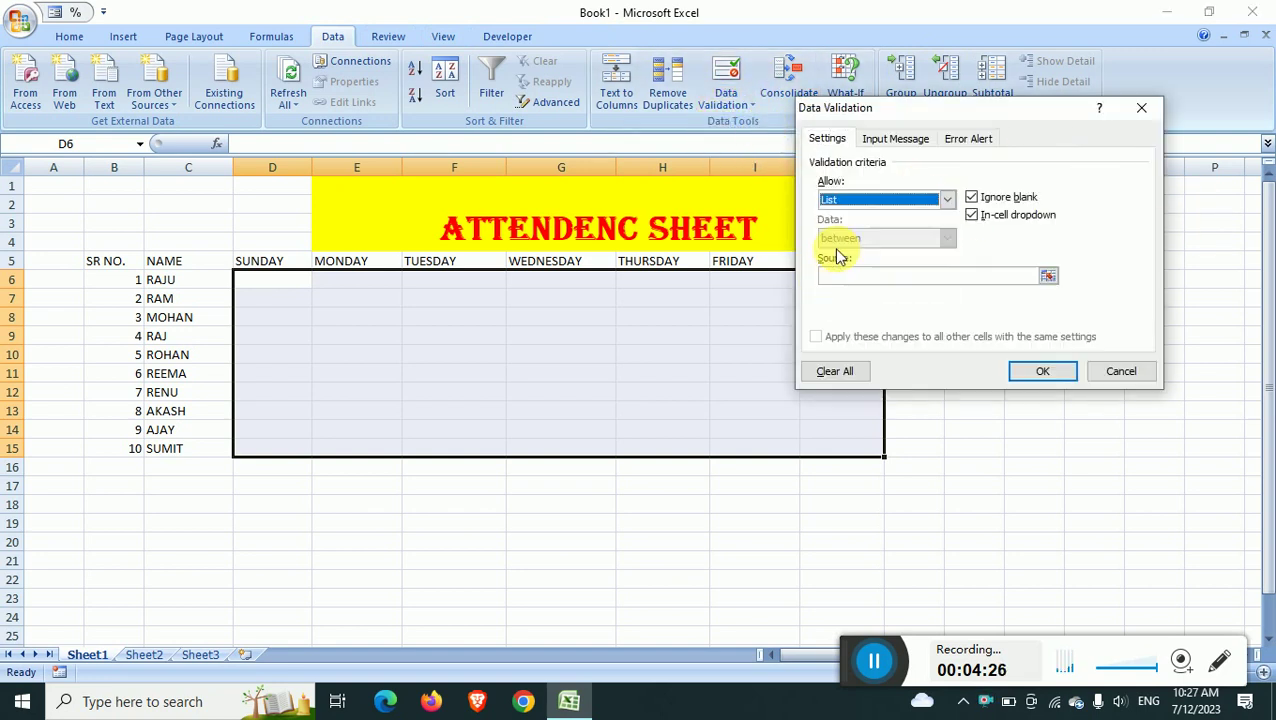
pyautogui.click(858, 278)
pyautogui.moveTo(889, 113); pyautogui.dragTo(951, 215)
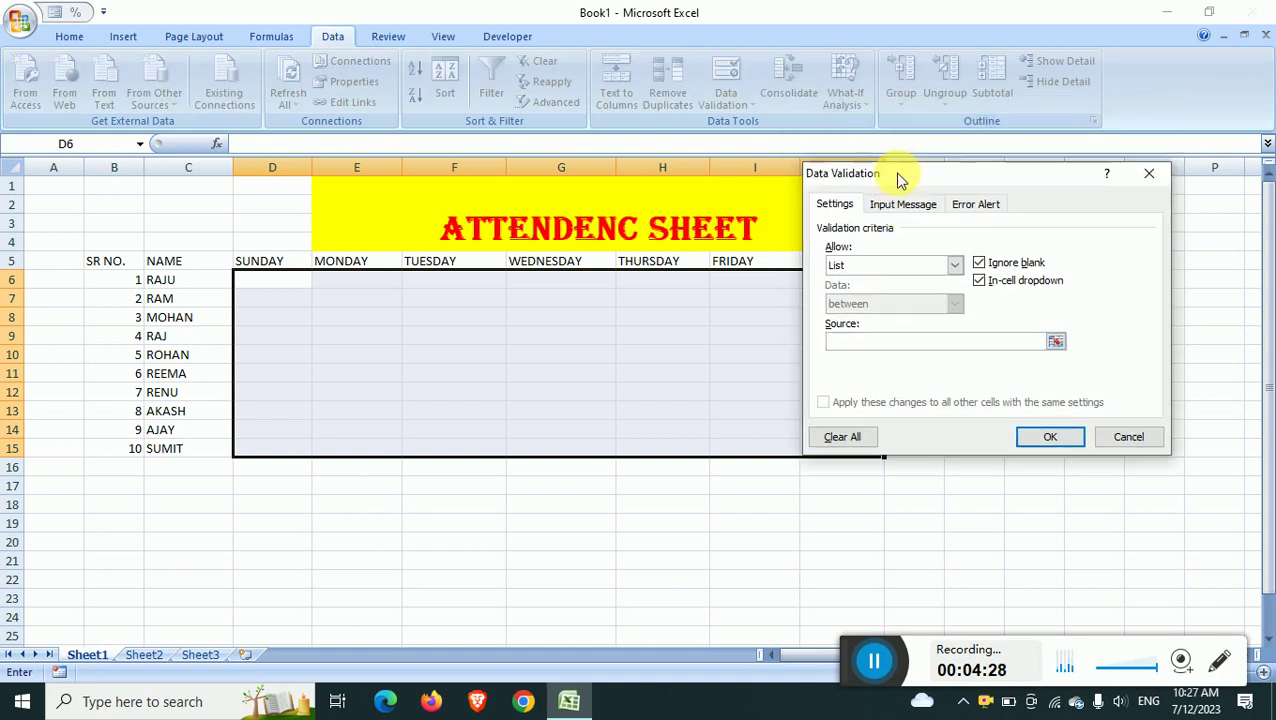
pyautogui.write('P')
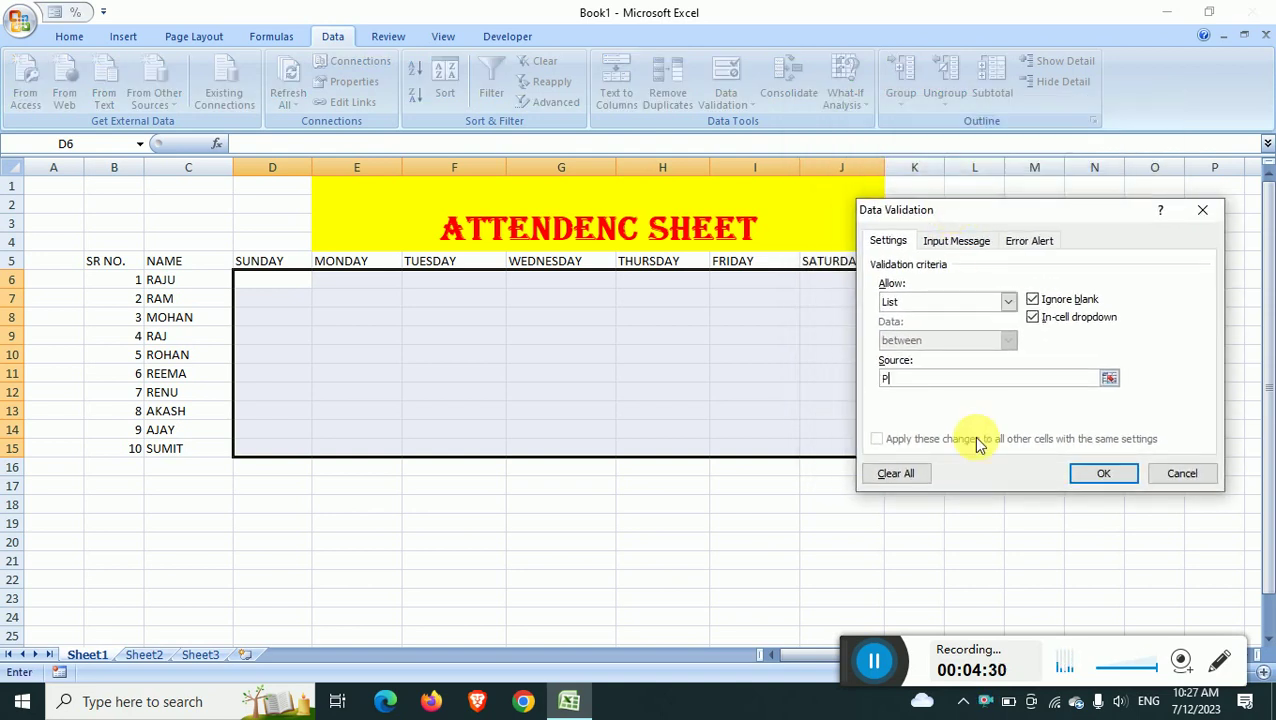
pyautogui.write(',A,H')
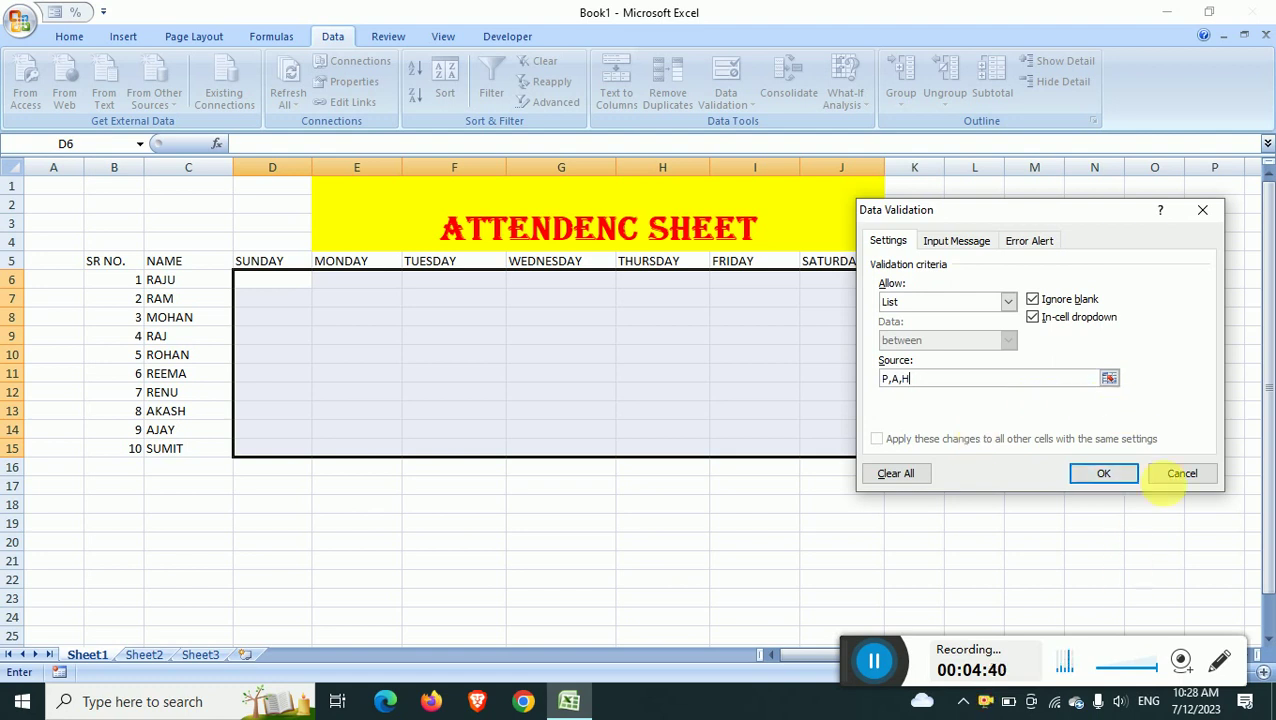
pyautogui.click(1104, 473)
# Step: Mark RAJU present (P) on SUNDAY and absent (A) on MONDAY using the cell dropdowns
pyautogui.click(485, 542)
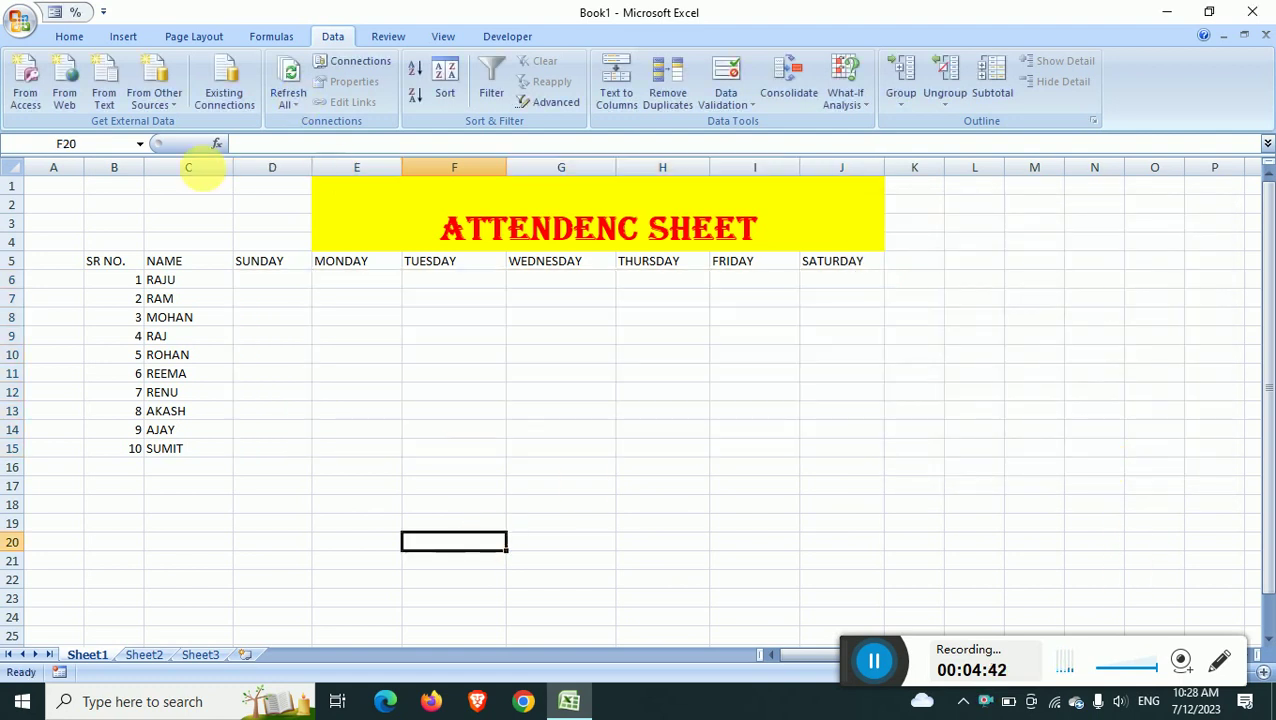
pyautogui.click(290, 284)
pyautogui.click(320, 280)
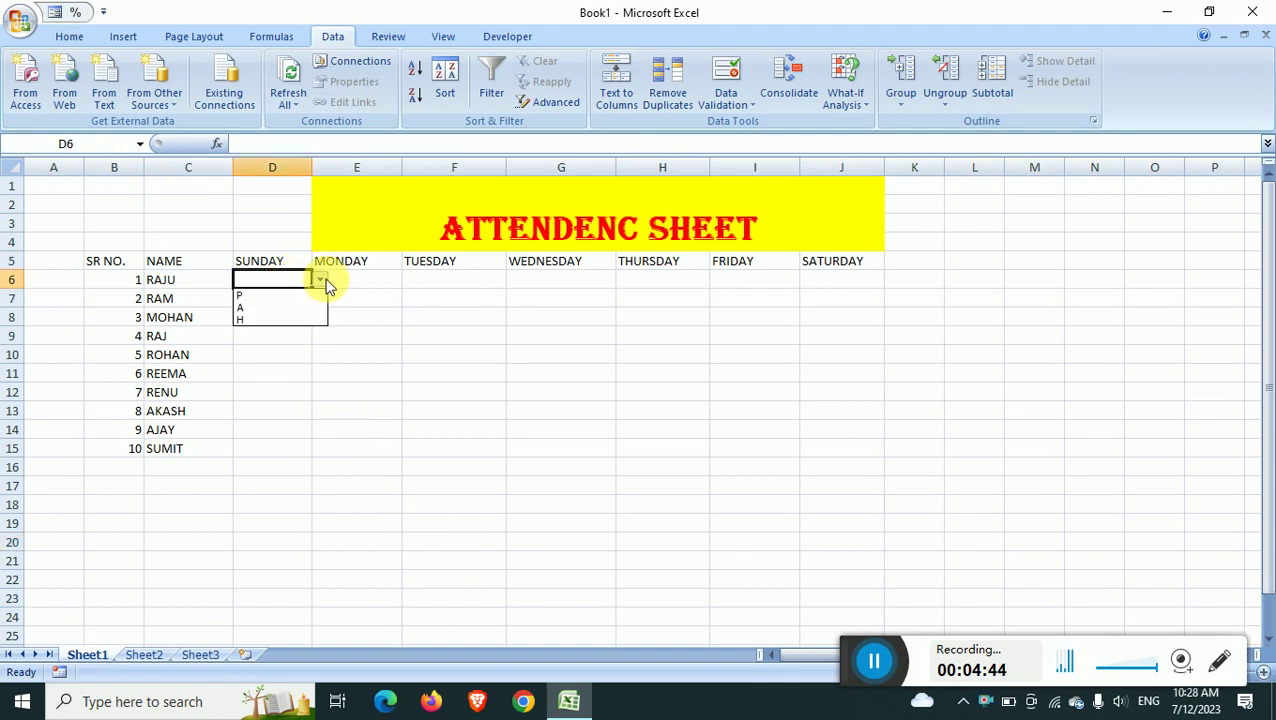
pyautogui.click(255, 297)
pyautogui.click(385, 282)
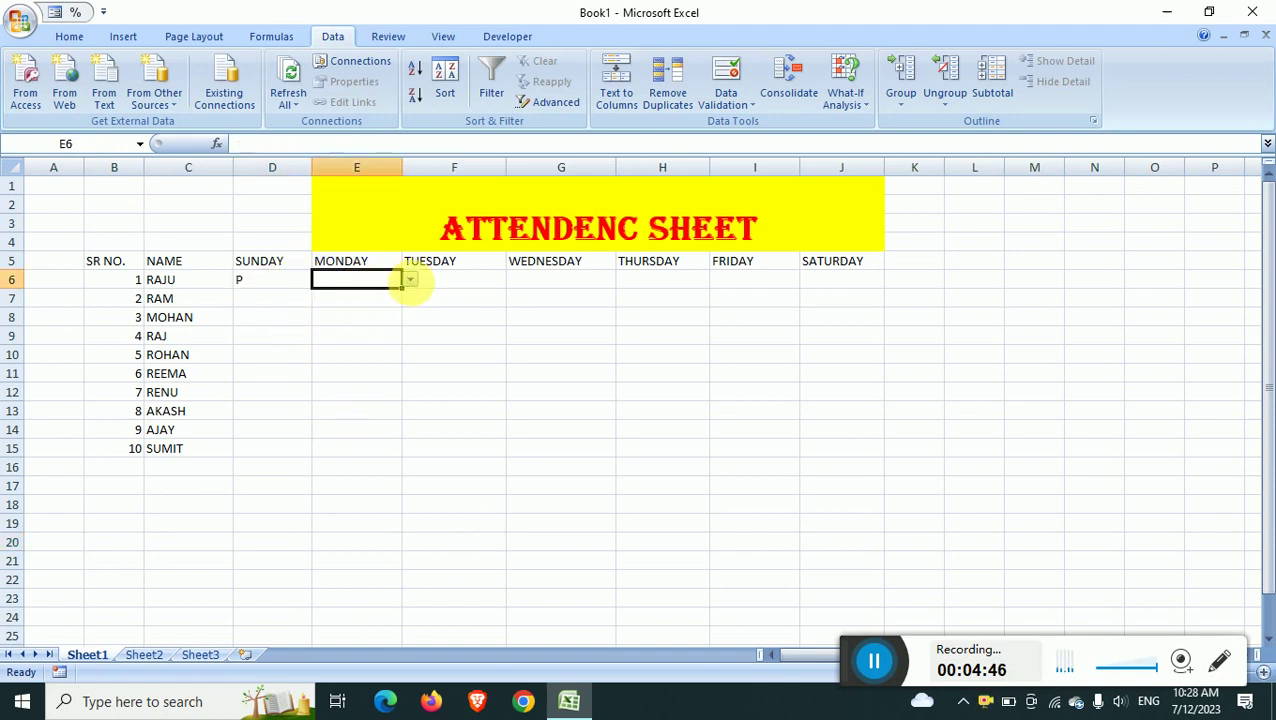
pyautogui.click(412, 282)
pyautogui.click(345, 307)
# Step: Mark RAJU absent (A) on TUESDAY and WEDNESDAY from the dropdown lists
pyautogui.click(455, 282)
pyautogui.click(515, 283)
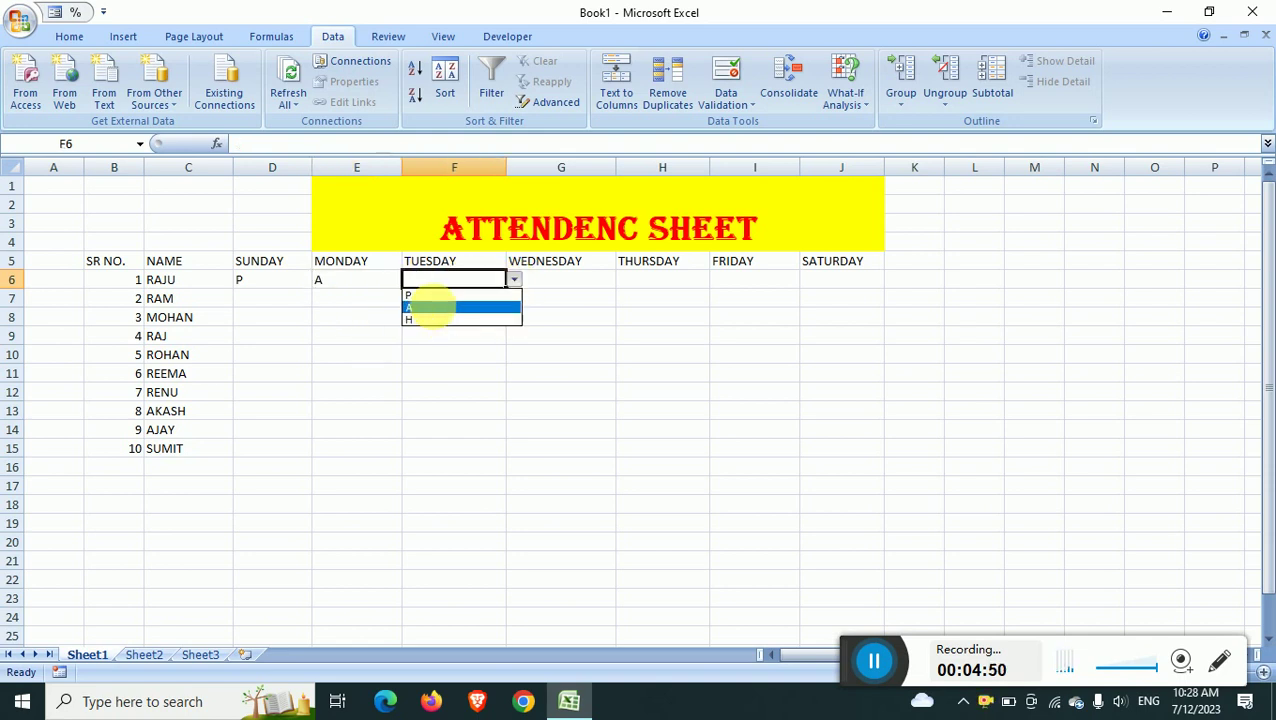
pyautogui.click(440, 307)
pyautogui.click(595, 290)
pyautogui.click(622, 283)
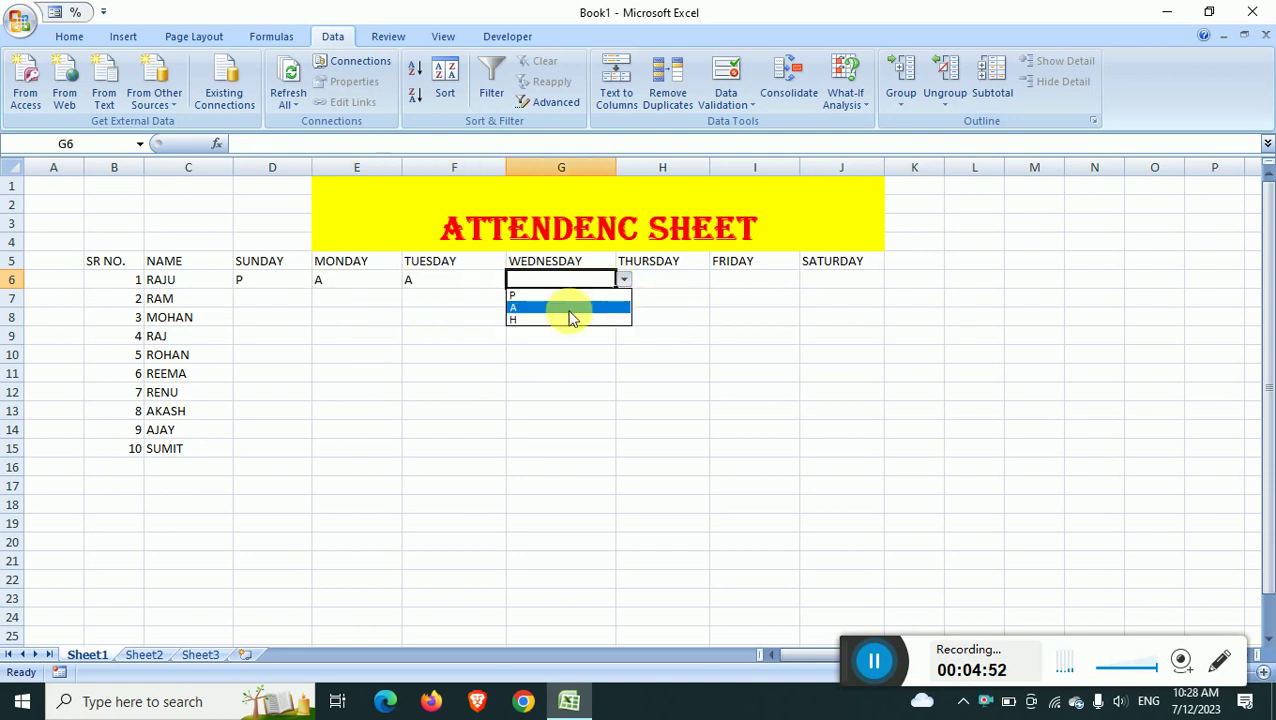
pyautogui.click(565, 307)
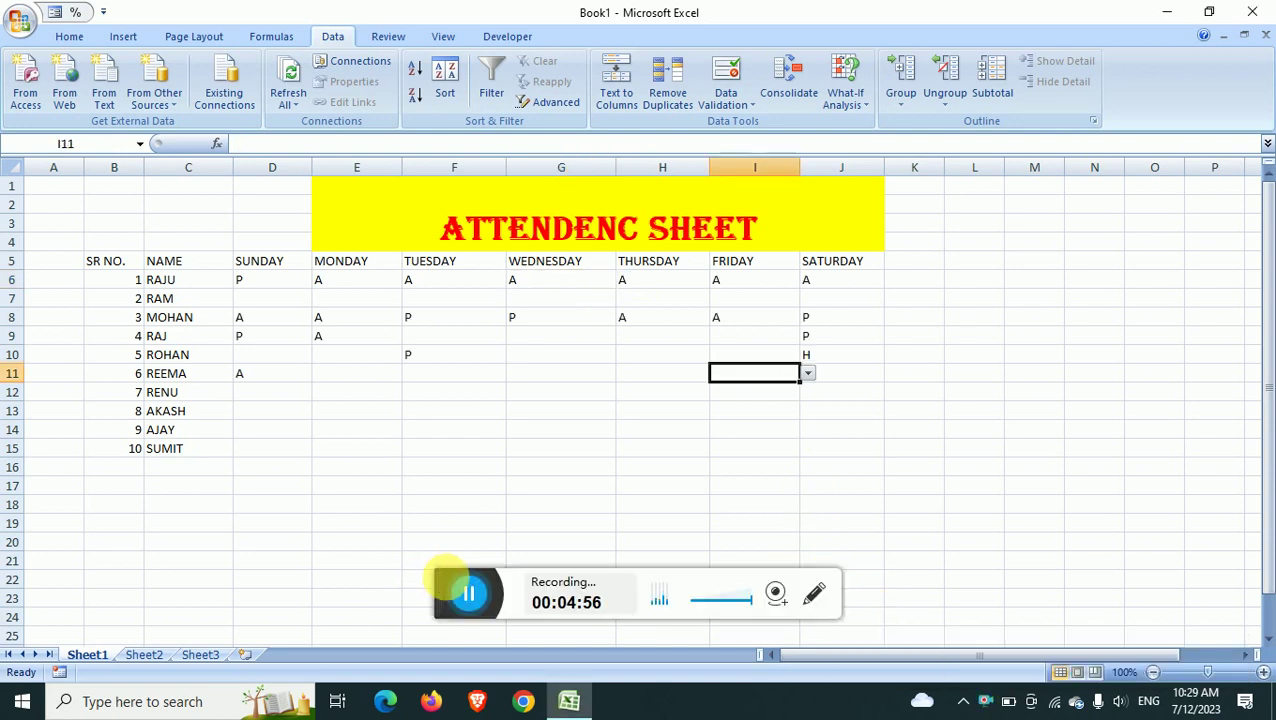
pyautogui.moveTo(453, 587); pyautogui.dragTo(839, 644)
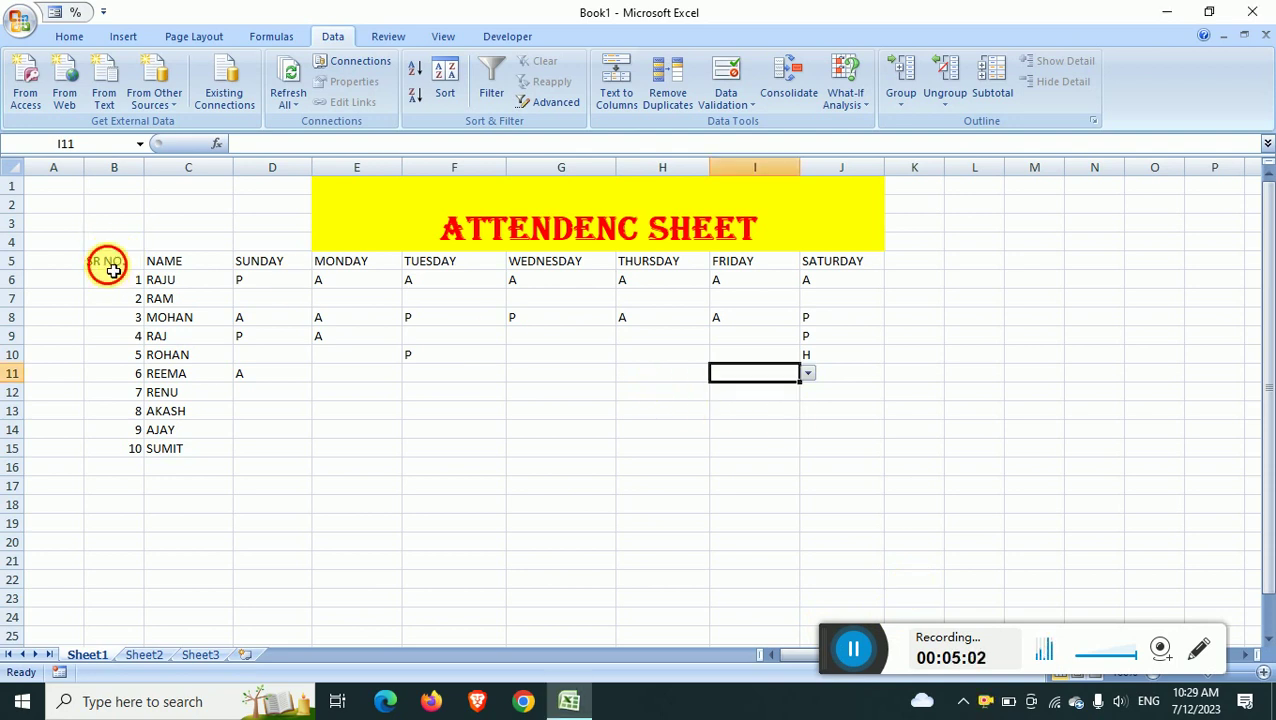
# Step: Apply All Borders to the attendance table B5:J15 with Alt, H, B, A
pyautogui.moveTo(113, 268)
pyautogui.mouseDown()
pyautogui.moveTo(843, 432)
pyautogui.moveTo(843, 455)
pyautogui.mouseUp()
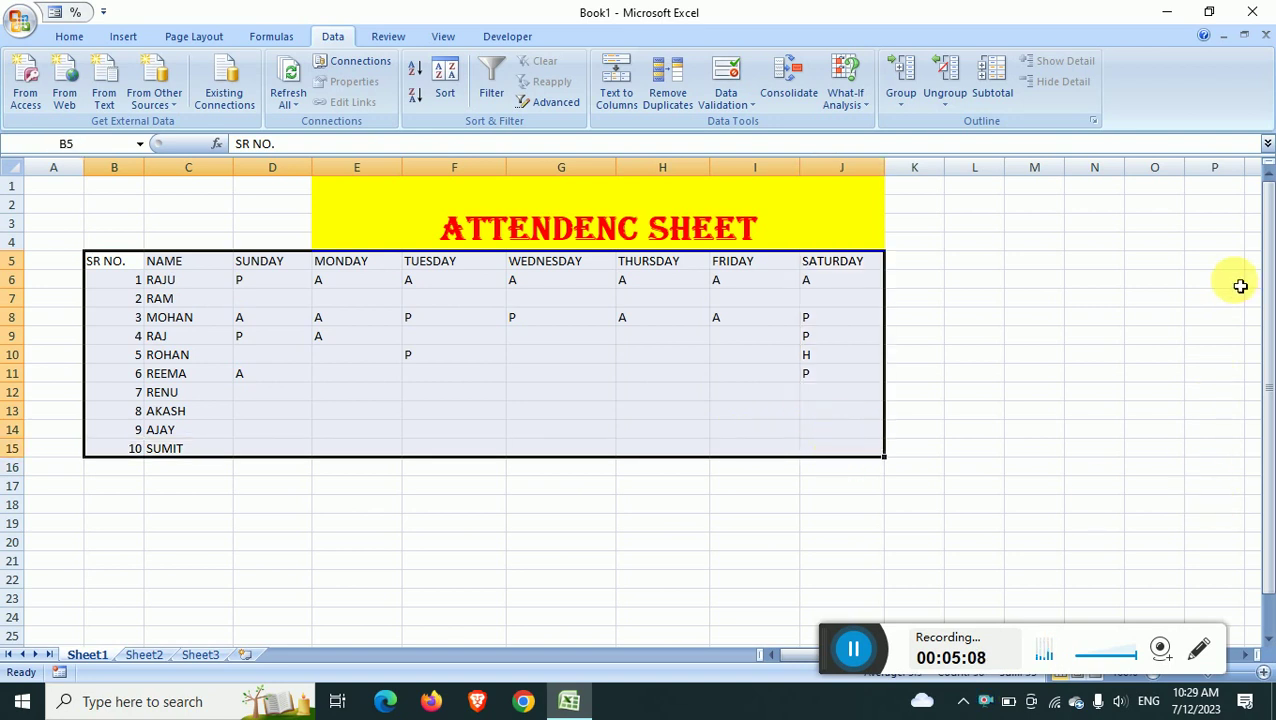
pyautogui.press('alt')
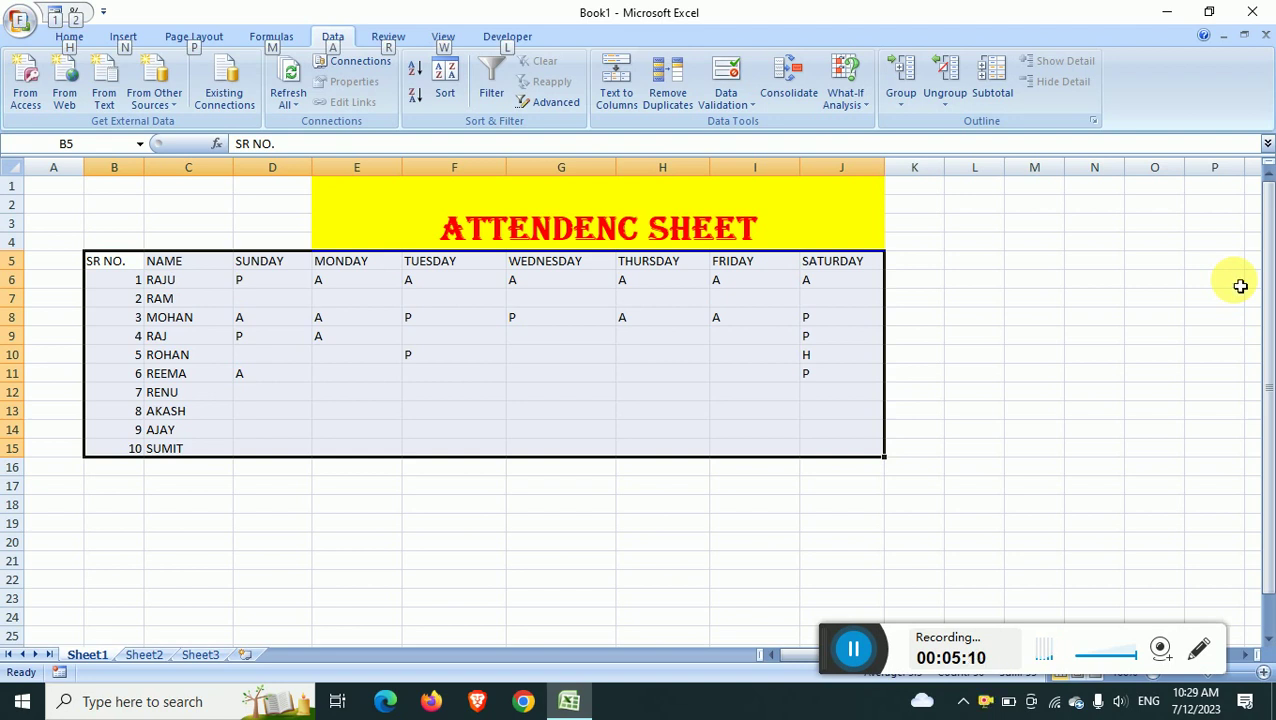
pyautogui.press('Escape')
pyautogui.hotkey('alt', 'h')
pyautogui.press('b')
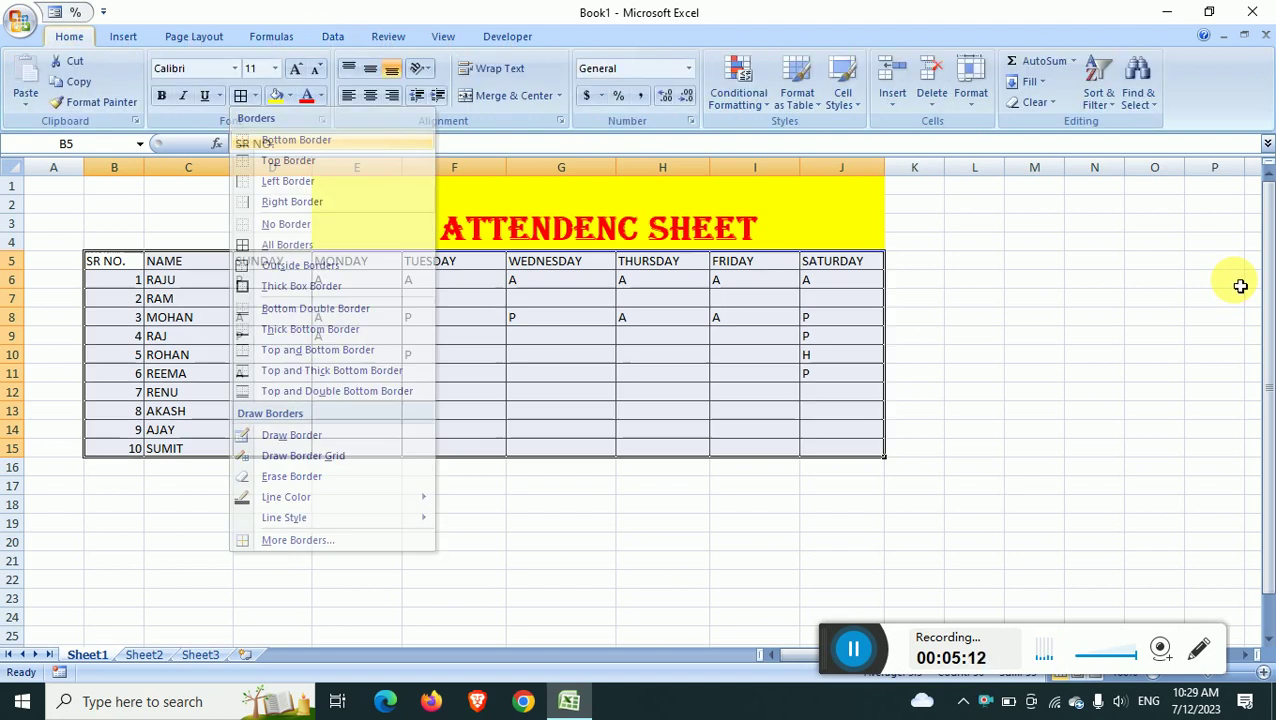
pyautogui.press('a')
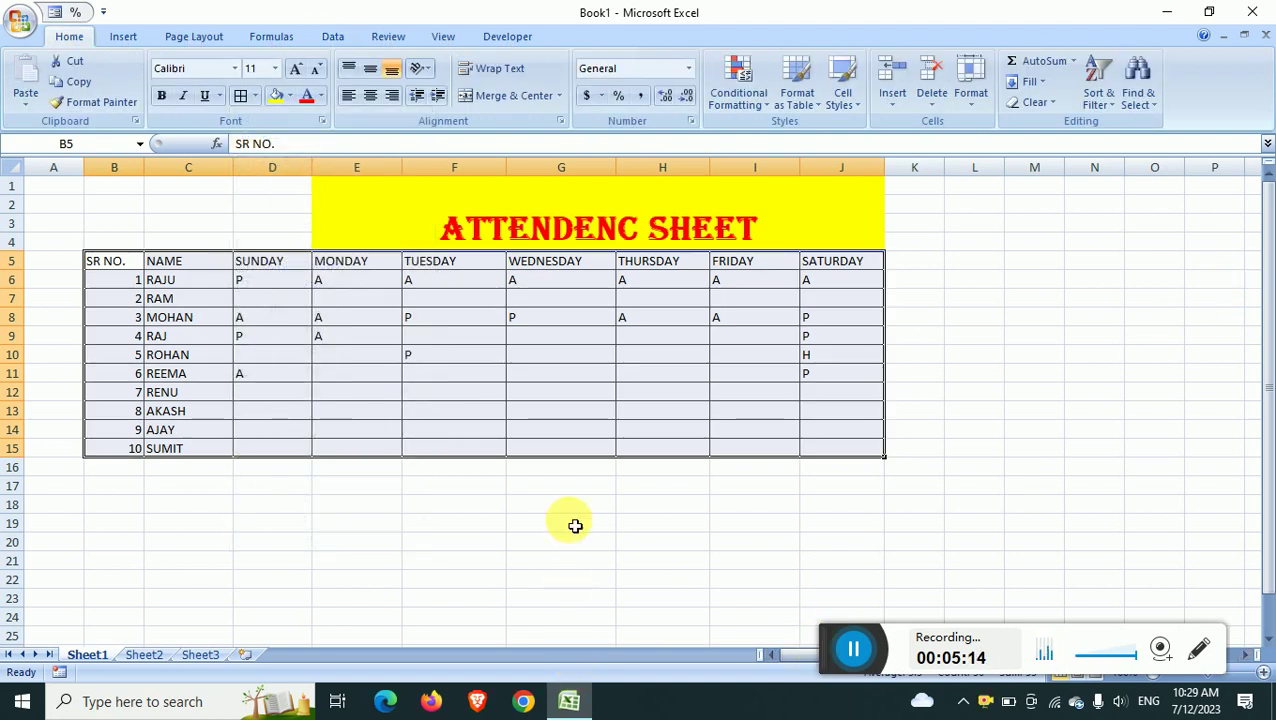
pyautogui.click(577, 505)
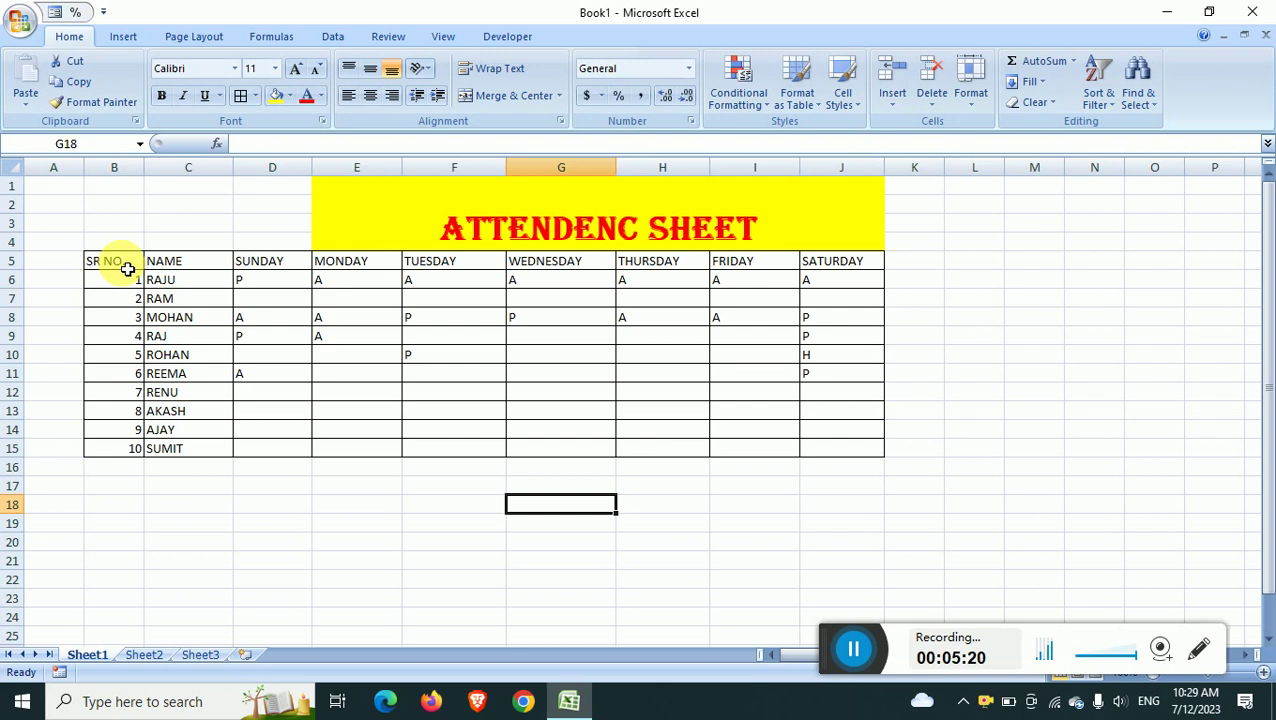
# Step: Reselect the whole bordered table from SR NO. through row 15
pyautogui.moveTo(127, 269); pyautogui.dragTo(842, 437)
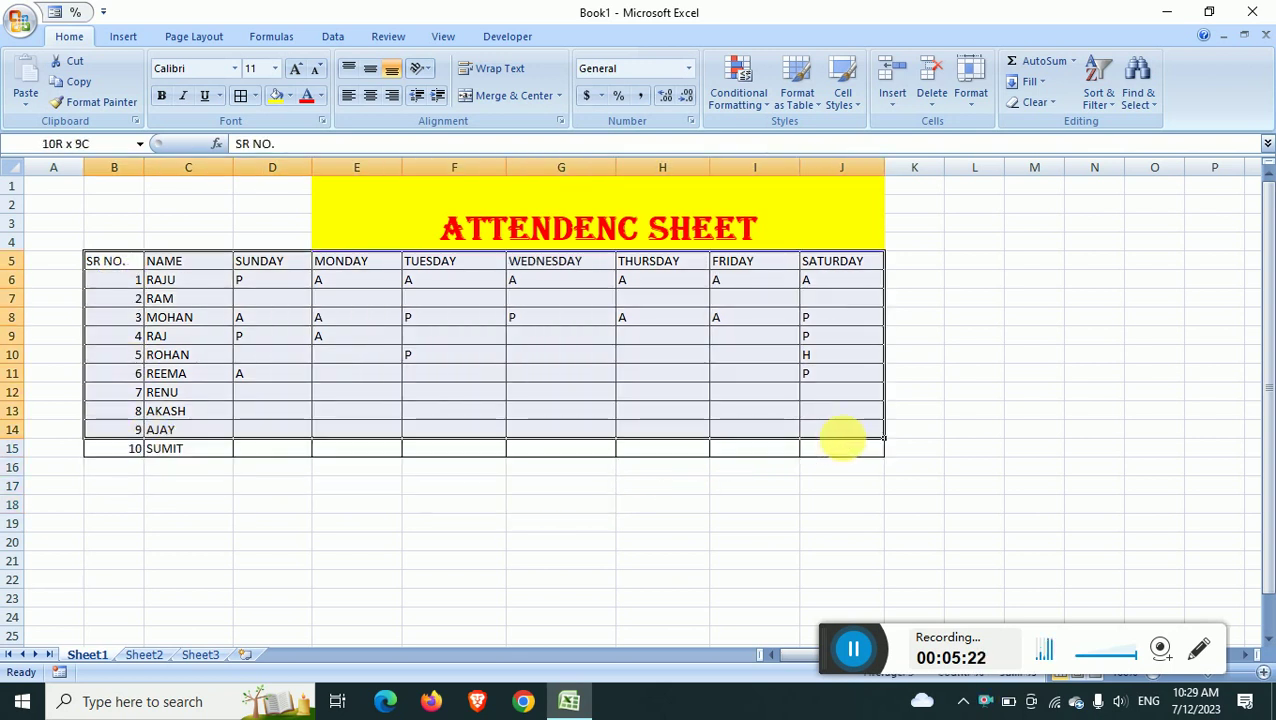
pyautogui.click(115, 265)
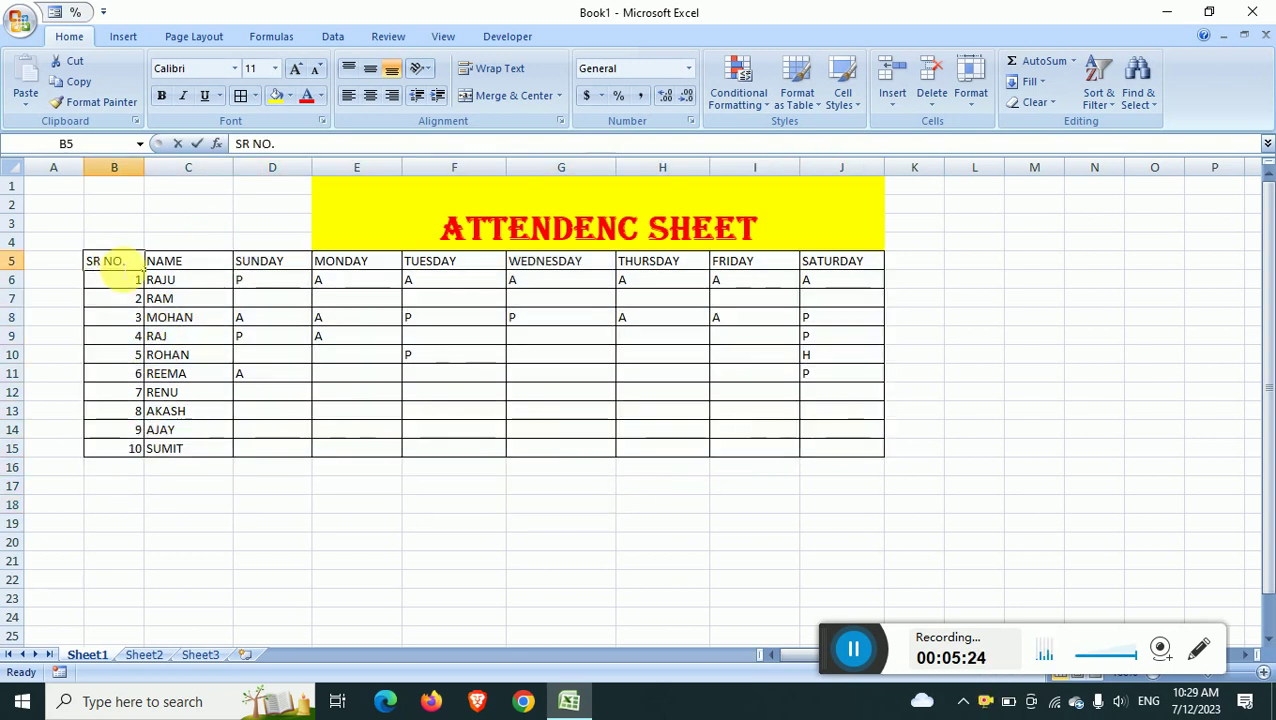
pyautogui.click(210, 298)
pyautogui.moveTo(111, 266)
pyautogui.mouseDown()
pyautogui.moveTo(185, 412)
pyautogui.moveTo(840, 456)
pyautogui.mouseUp()
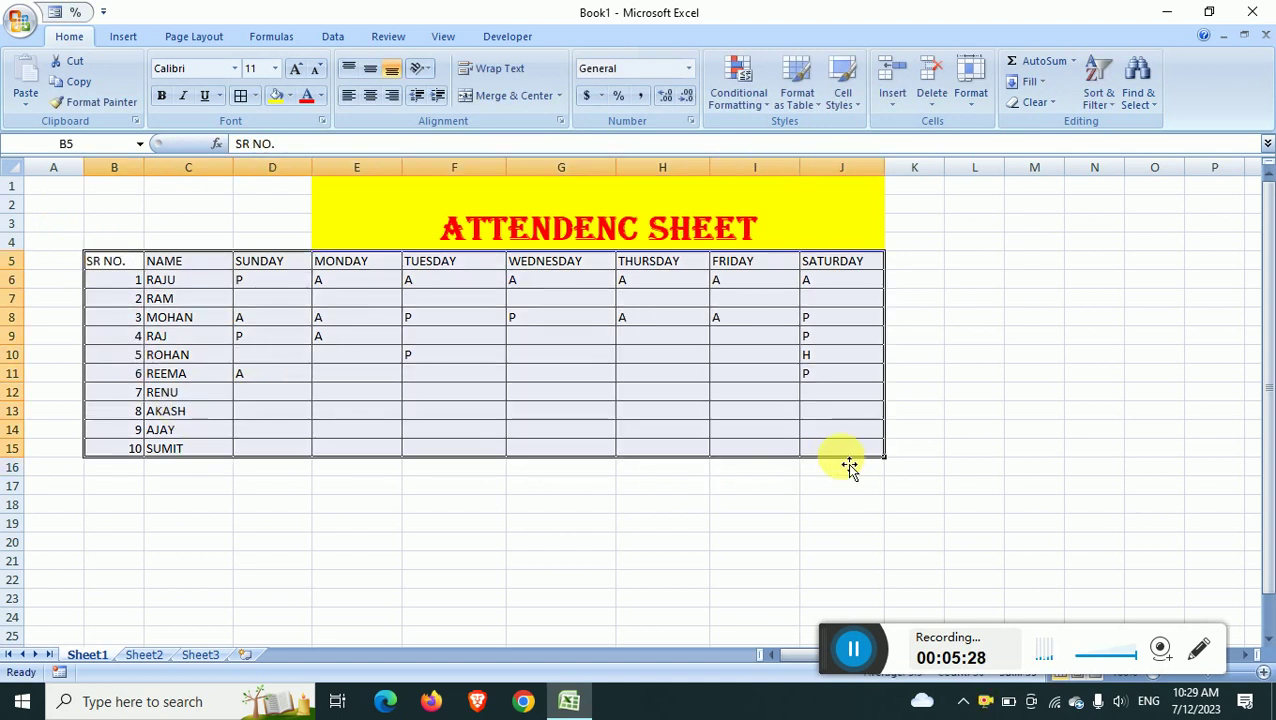
# Step: Apply the teal Colorful 1 AutoFormat style to the attendance table
pyautogui.hotkey('alt', 'o')
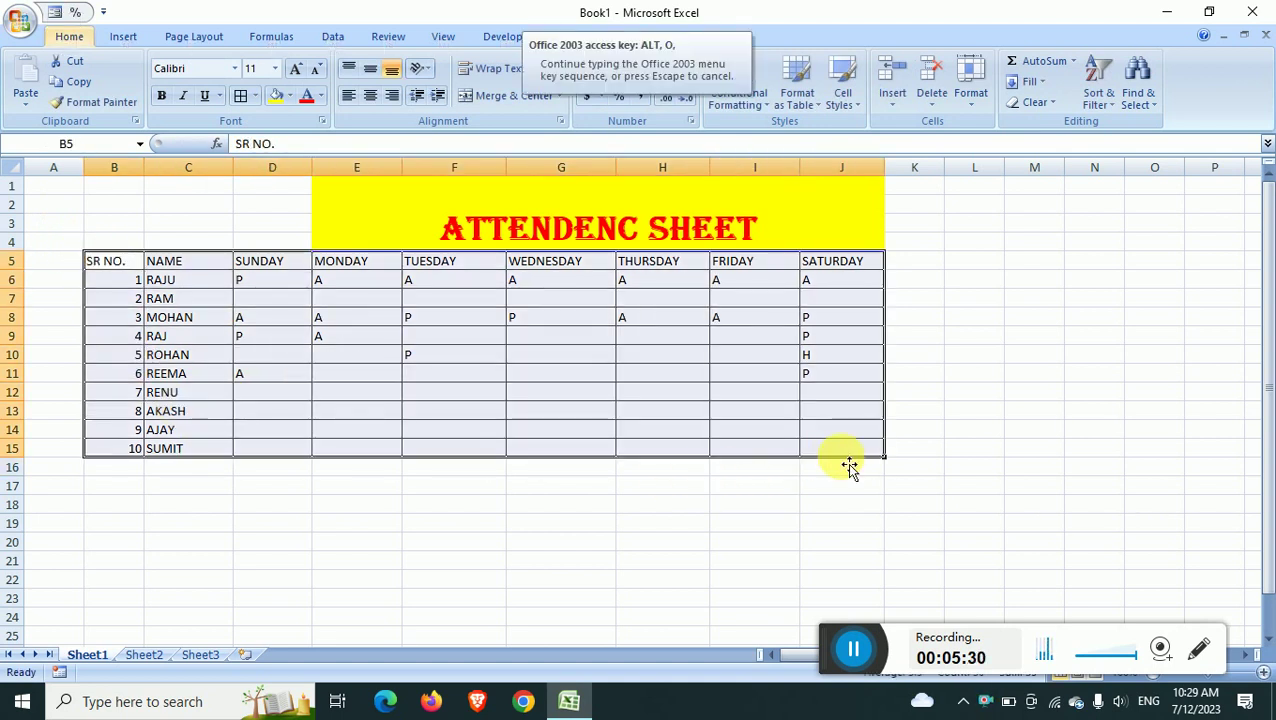
pyautogui.press('a')
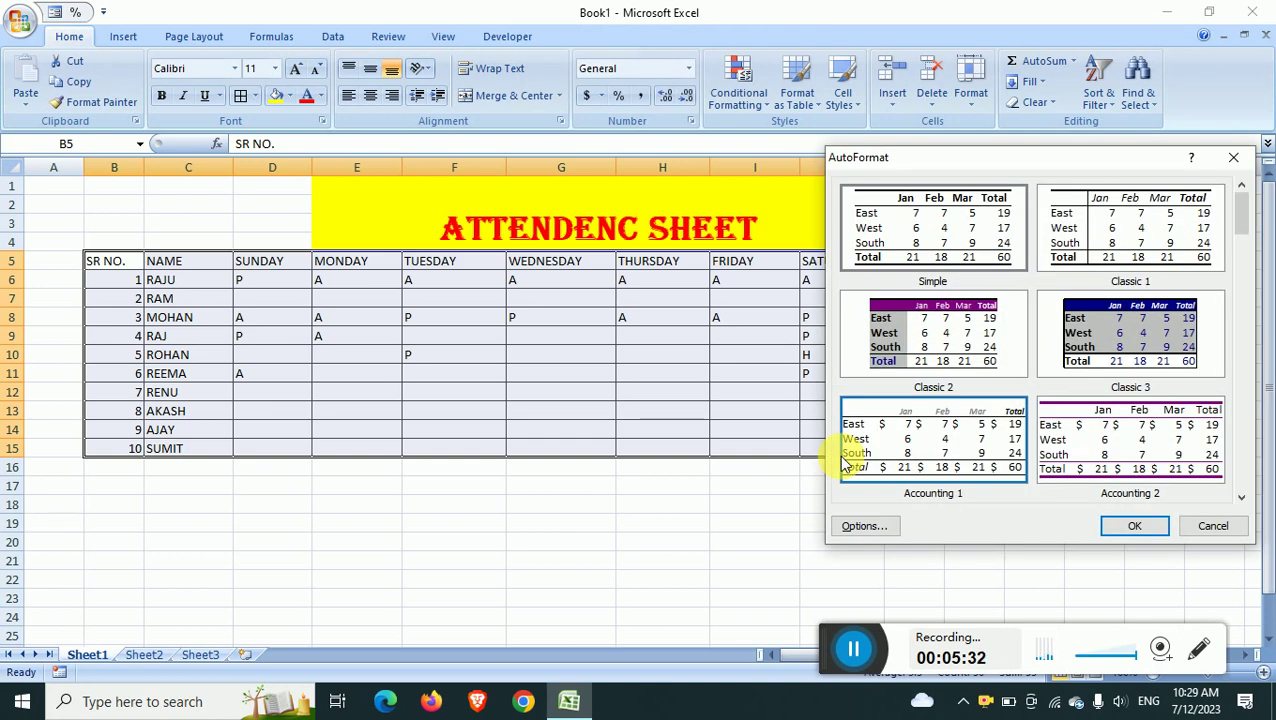
pyautogui.click(1242, 496)
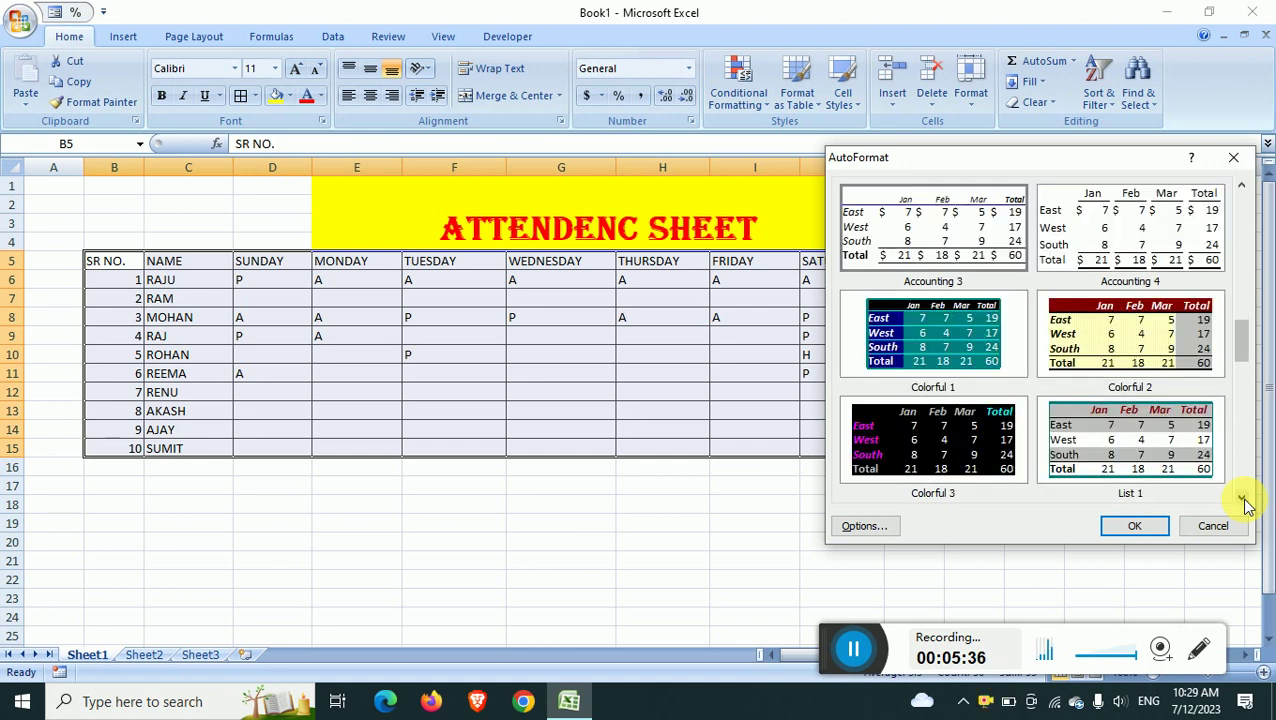
pyautogui.click(938, 322)
pyautogui.click(1135, 527)
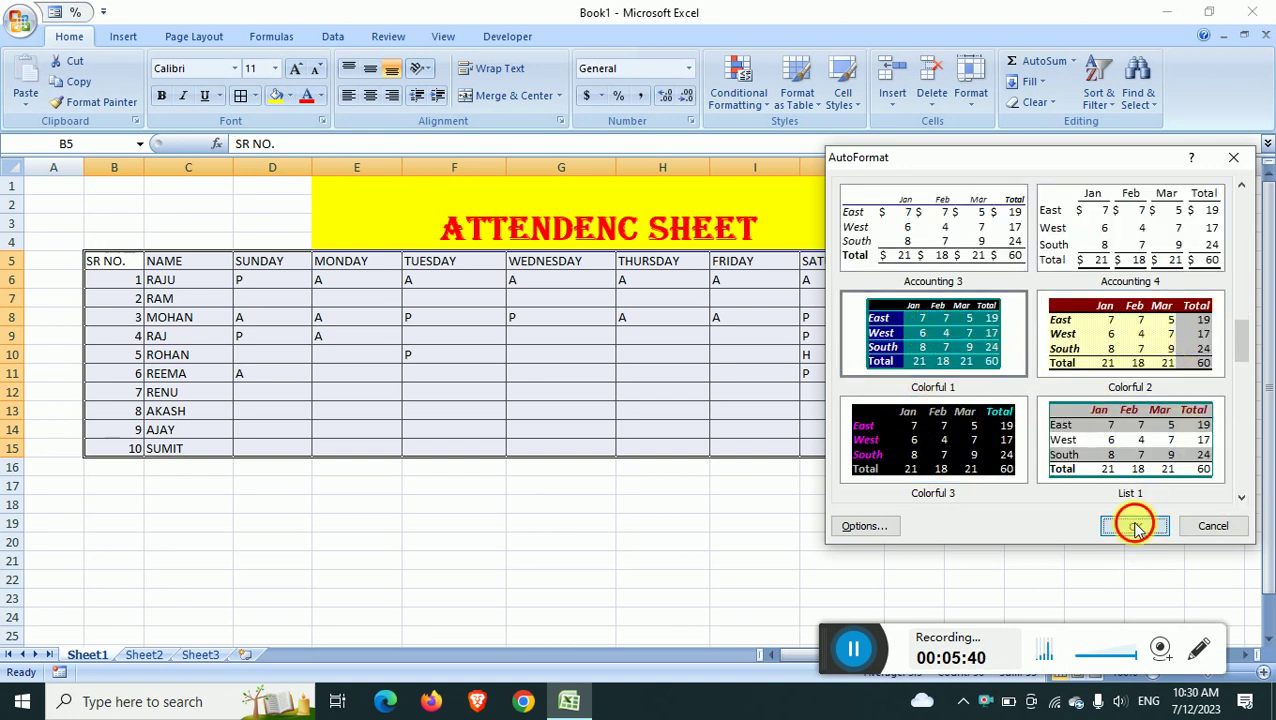
pyautogui.click(826, 487)
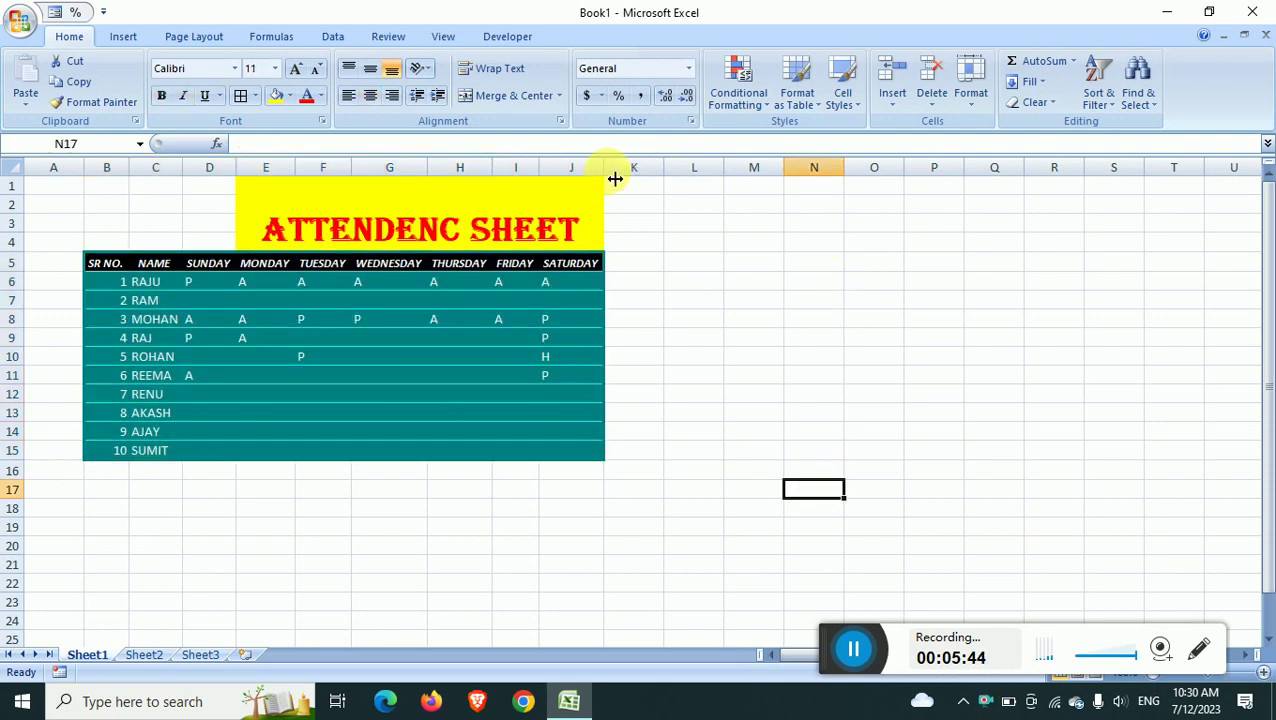
# Step: Widen column J so the SATURDAY header fits
pyautogui.moveTo(604, 167); pyautogui.dragTo(686, 167)
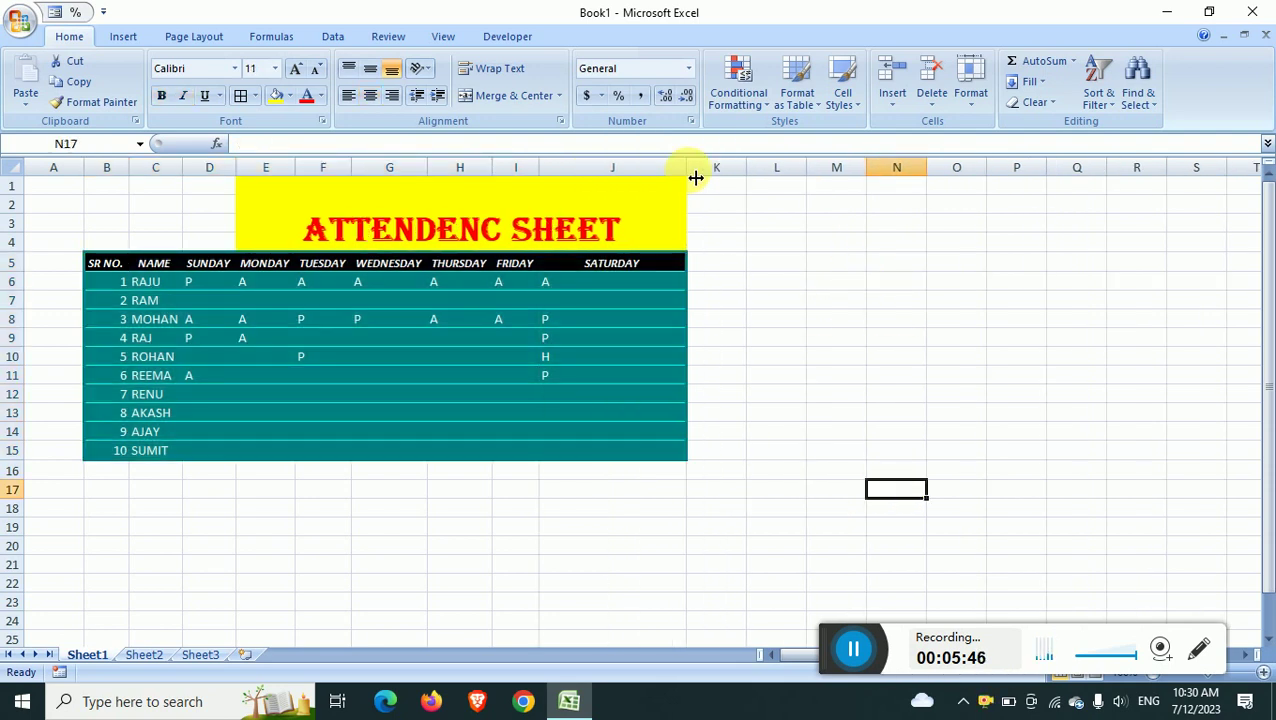